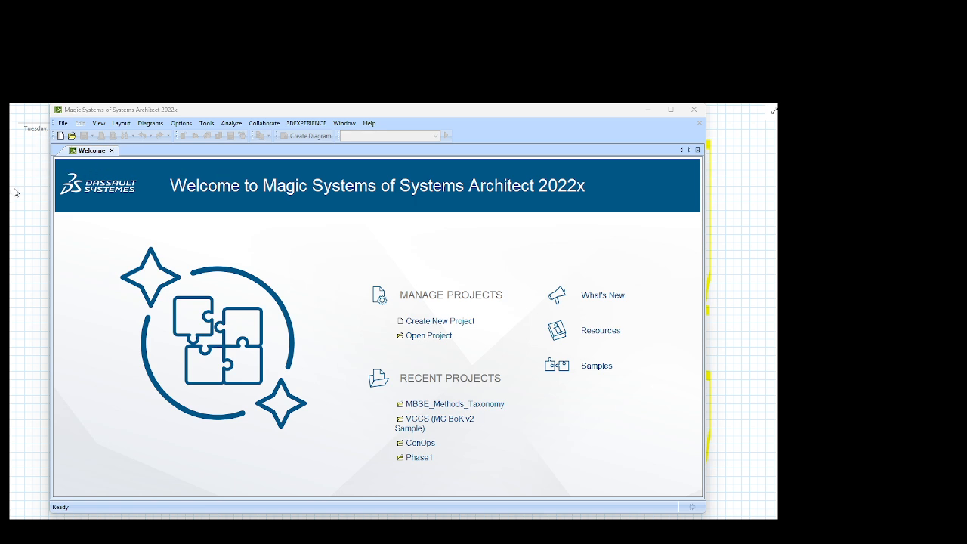
# Step: Switch to the blank gridded OneNote page
pyautogui.click(25, 186)
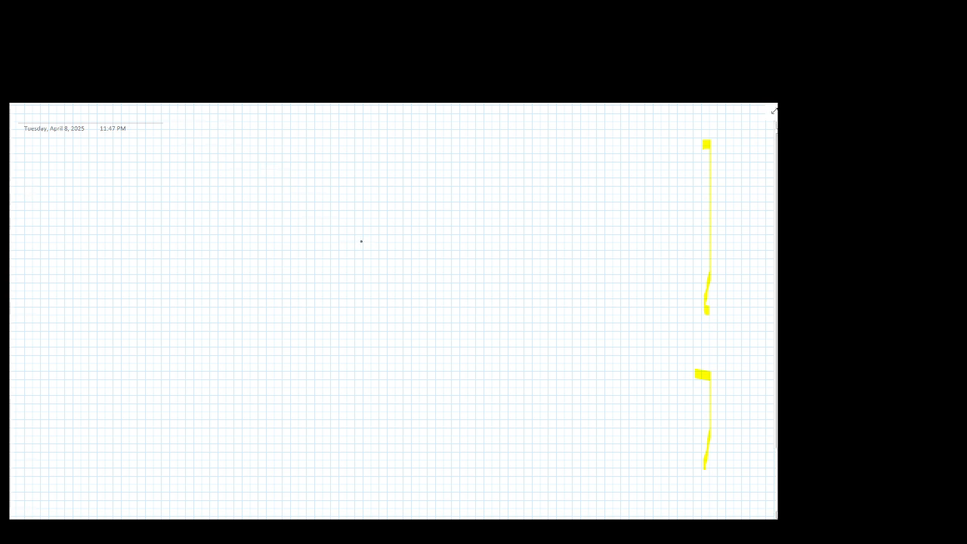
pyautogui.moveTo(351, 236)
pyautogui.mouseDown()
pyautogui.moveTo(260, 255)
pyautogui.moveTo(358, 277)
pyautogui.moveTo(338, 238)
pyautogui.mouseUp()
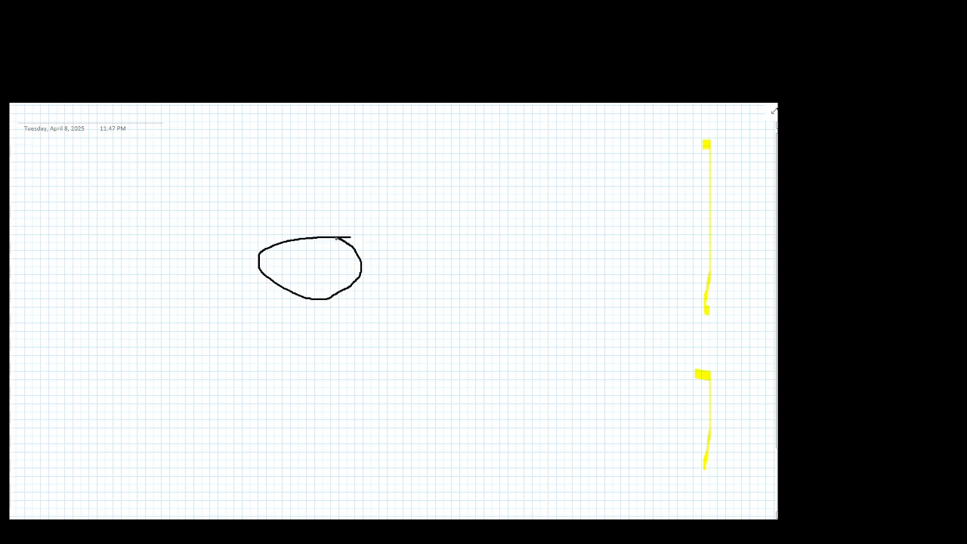
pyautogui.moveTo(279, 254); pyautogui.dragTo(289, 266)
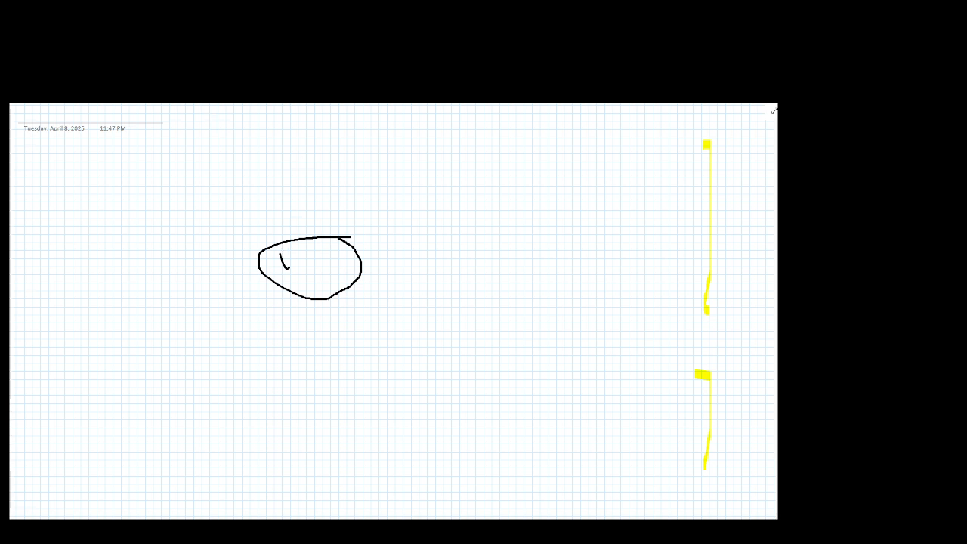
pyautogui.moveTo(311, 283)
pyautogui.mouseDown()
pyautogui.moveTo(330, 300)
pyautogui.moveTo(313, 272)
pyautogui.moveTo(315, 233)
pyautogui.moveTo(252, 259)
pyautogui.moveTo(297, 285)
pyautogui.mouseUp()
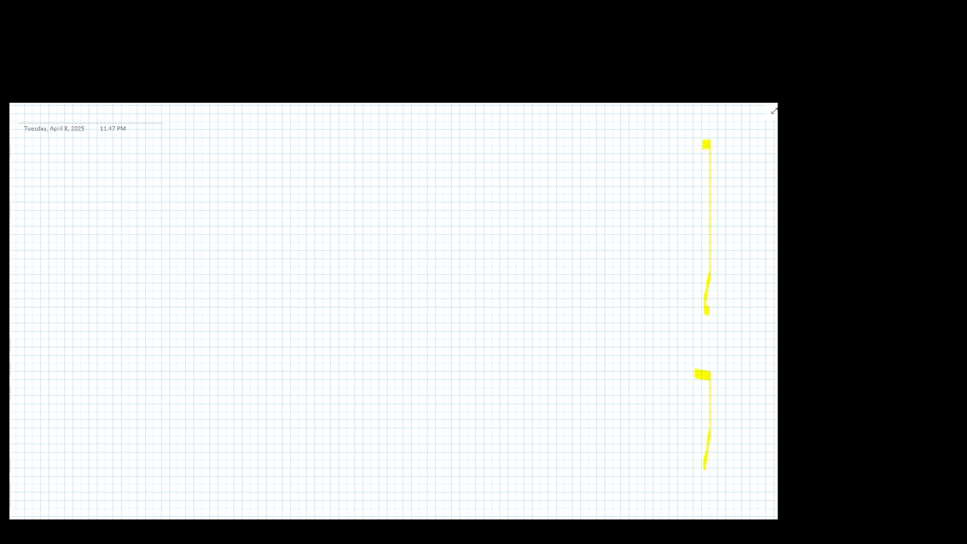
# Step: Sketch a central oval labelled "Earth Orbits" and a box labelled "ASAT" to its upper left, joined by a line
pyautogui.moveTo(298, 261)
pyautogui.mouseDown()
pyautogui.moveTo(289, 247)
pyautogui.moveTo(247, 288)
pyautogui.moveTo(325, 254)
pyautogui.moveTo(272, 248)
pyautogui.mouseUp()
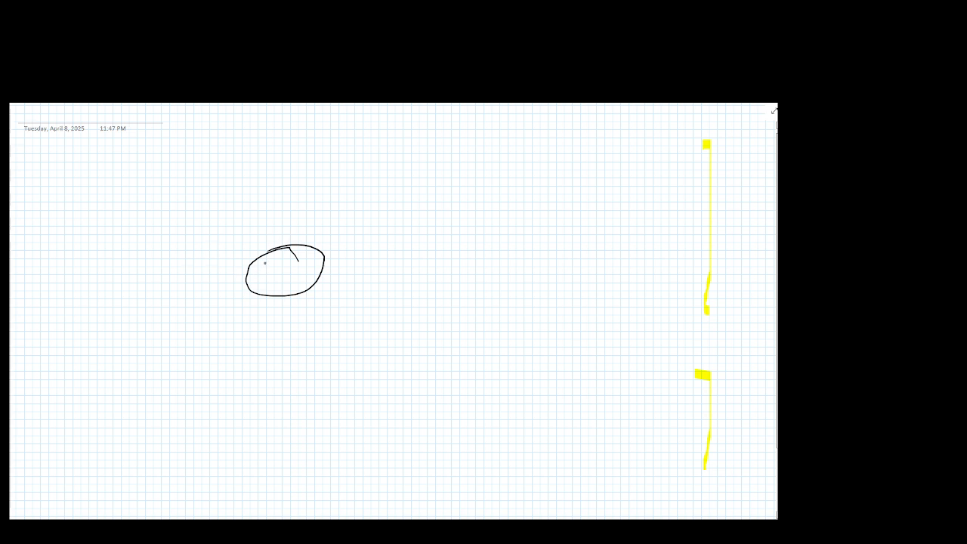
pyautogui.moveTo(264, 262)
pyautogui.mouseDown()
pyautogui.moveTo(272, 274)
pyautogui.moveTo(271, 261)
pyautogui.moveTo(276, 271)
pyautogui.moveTo(288, 260)
pyautogui.moveTo(301, 266)
pyautogui.moveTo(277, 275)
pyautogui.moveTo(301, 281)
pyautogui.moveTo(312, 268)
pyautogui.mouseUp()
pyautogui.moveTo(77, 172)
pyautogui.mouseDown()
pyautogui.moveTo(78, 195)
pyautogui.moveTo(94, 168)
pyautogui.moveTo(77, 201)
pyautogui.moveTo(128, 166)
pyautogui.moveTo(130, 185)
pyautogui.mouseUp()
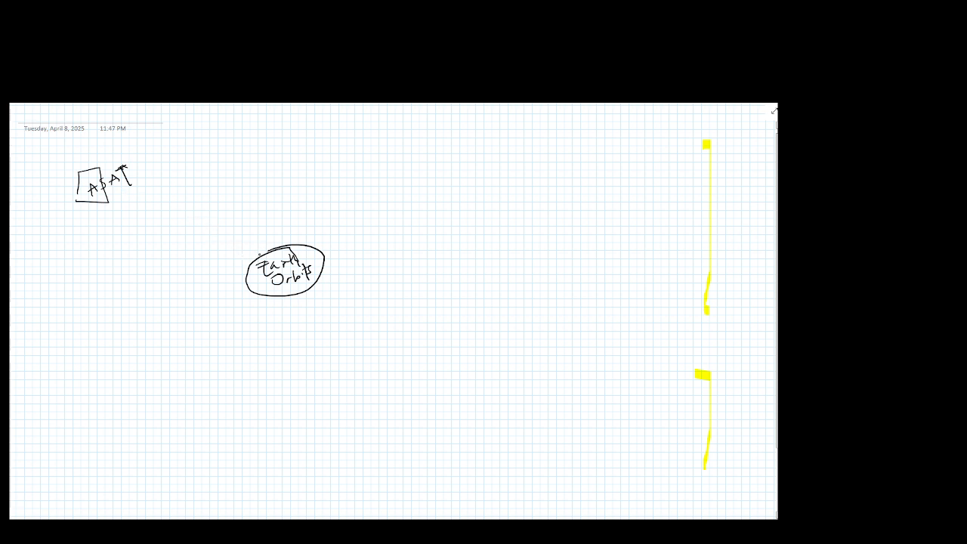
pyautogui.moveTo(261, 253); pyautogui.dragTo(110, 199)
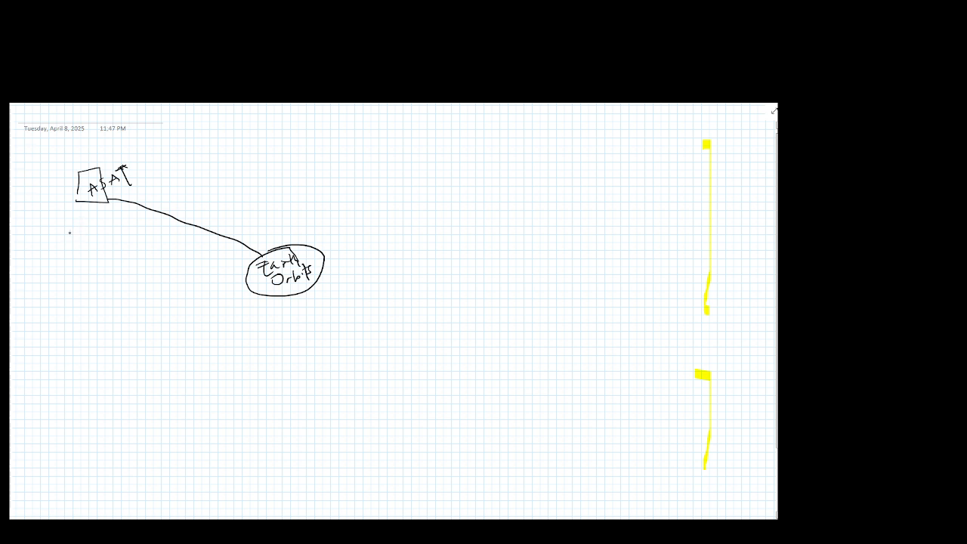
# Step: Sketch a box labelled "Space Vehicles" below the ASAT box and connect it to the Earth Orbits oval
pyautogui.moveTo(69, 234); pyautogui.dragTo(69, 256)
pyautogui.moveTo(67, 226)
pyautogui.mouseDown()
pyautogui.moveTo(105, 245)
pyautogui.moveTo(72, 255)
pyautogui.mouseUp()
pyautogui.moveTo(82, 232)
pyautogui.mouseDown()
pyautogui.moveTo(78, 238)
pyautogui.moveTo(104, 225)
pyautogui.moveTo(96, 235)
pyautogui.moveTo(110, 240)
pyautogui.mouseUp()
pyautogui.moveTo(113, 234); pyautogui.dragTo(114, 236)
pyautogui.moveTo(123, 226); pyautogui.dragTo(131, 234)
pyautogui.moveTo(133, 231); pyautogui.dragTo(135, 232)
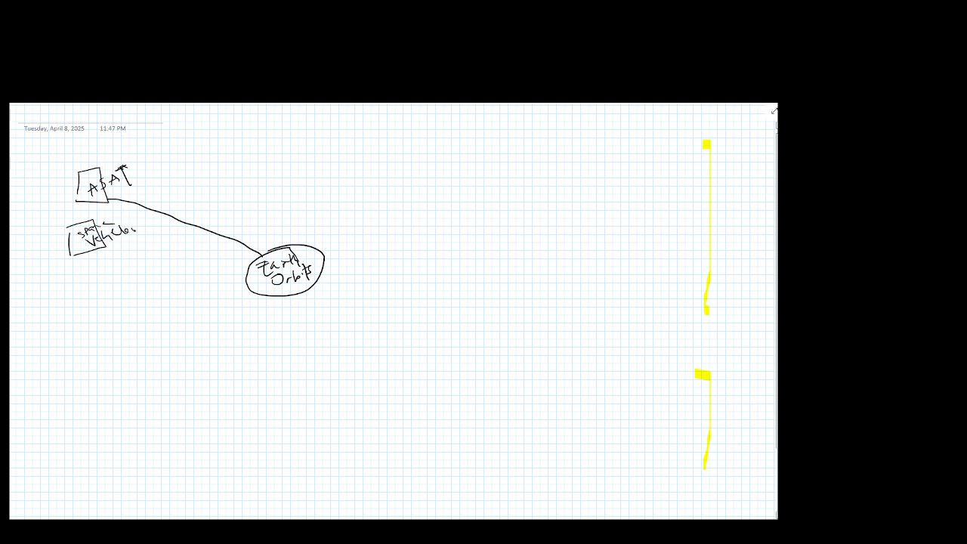
pyautogui.moveTo(250, 266); pyautogui.dragTo(105, 246)
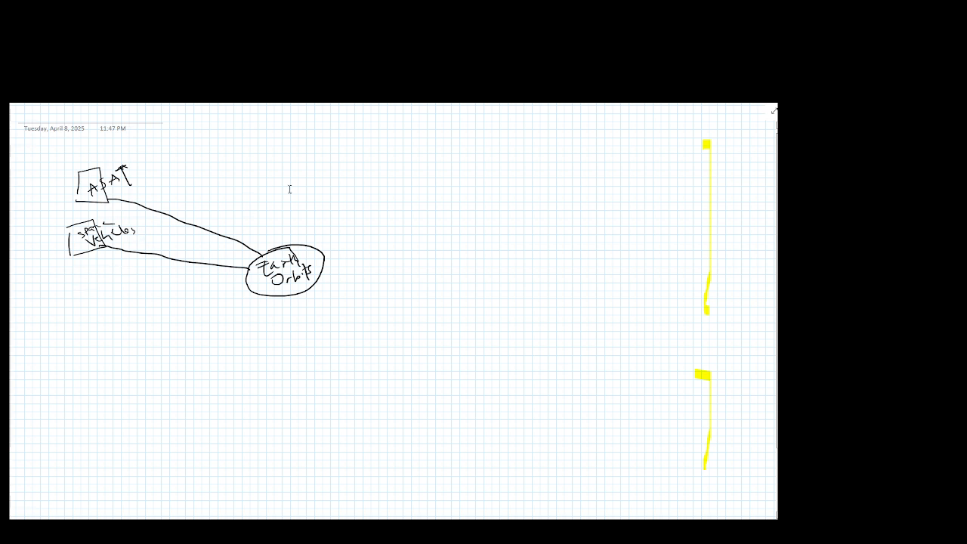
# Step: Sketch a box labelled "Satellites" below the Space Vehicles box
pyautogui.moveTo(58, 286)
pyautogui.mouseDown()
pyautogui.moveTo(62, 317)
pyautogui.moveTo(97, 305)
pyautogui.moveTo(62, 316)
pyautogui.mouseUp()
pyautogui.moveTo(72, 285)
pyautogui.mouseDown()
pyautogui.moveTo(71, 299)
pyautogui.moveTo(90, 291)
pyautogui.mouseUp()
pyautogui.click(81, 292)
pyautogui.moveTo(84, 286); pyautogui.dragTo(118, 280)
pyautogui.moveTo(107, 280); pyautogui.dragTo(126, 278)
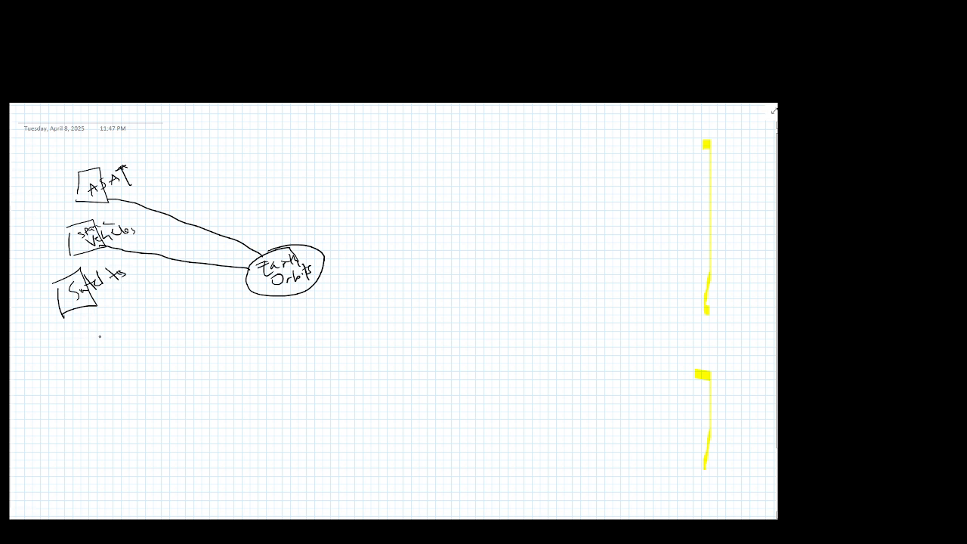
# Step: Sketch a "Debris" box and another labelled box beneath it, connecting each to the Earth Orbits oval
pyautogui.moveTo(79, 340)
pyautogui.mouseDown()
pyautogui.moveTo(82, 364)
pyautogui.moveTo(99, 329)
pyautogui.moveTo(87, 368)
pyautogui.moveTo(129, 327)
pyautogui.moveTo(112, 344)
pyautogui.mouseUp()
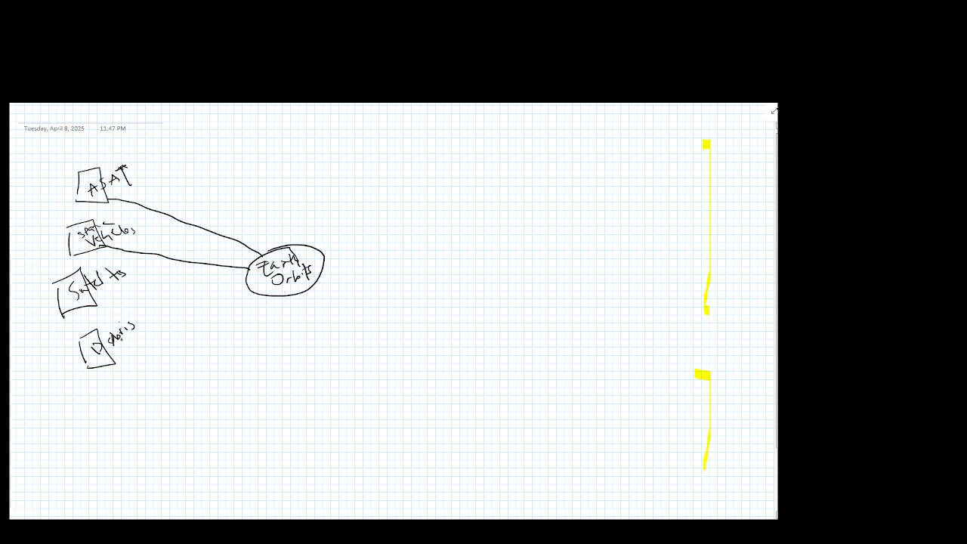
pyautogui.moveTo(251, 292); pyautogui.dragTo(110, 353)
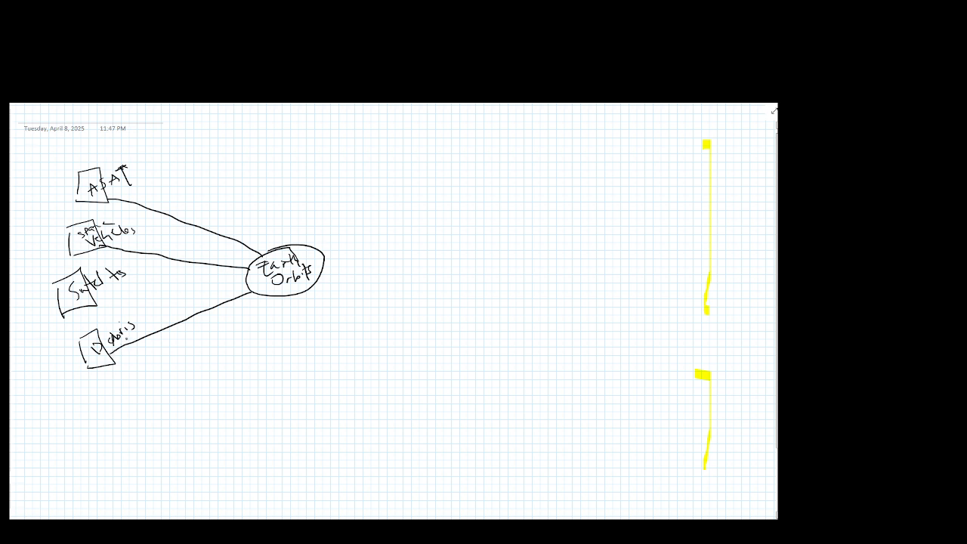
pyautogui.moveTo(77, 403)
pyautogui.mouseDown()
pyautogui.moveTo(81, 426)
pyautogui.moveTo(94, 392)
pyautogui.moveTo(109, 425)
pyautogui.mouseUp()
pyautogui.moveTo(108, 424)
pyautogui.mouseDown()
pyautogui.moveTo(85, 432)
pyautogui.moveTo(100, 406)
pyautogui.moveTo(110, 413)
pyautogui.moveTo(136, 397)
pyautogui.mouseUp()
pyautogui.click(139, 392)
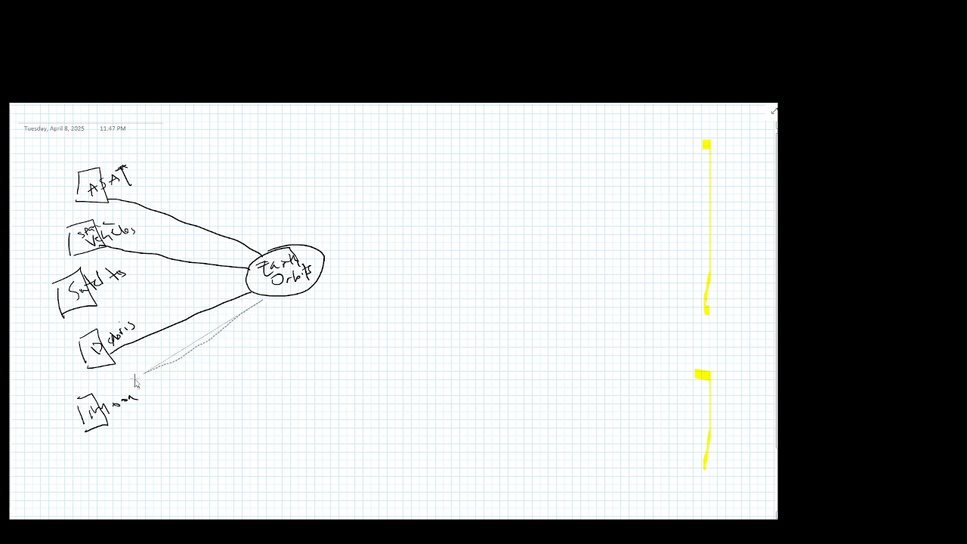
pyautogui.moveTo(266, 294); pyautogui.dragTo(88, 401)
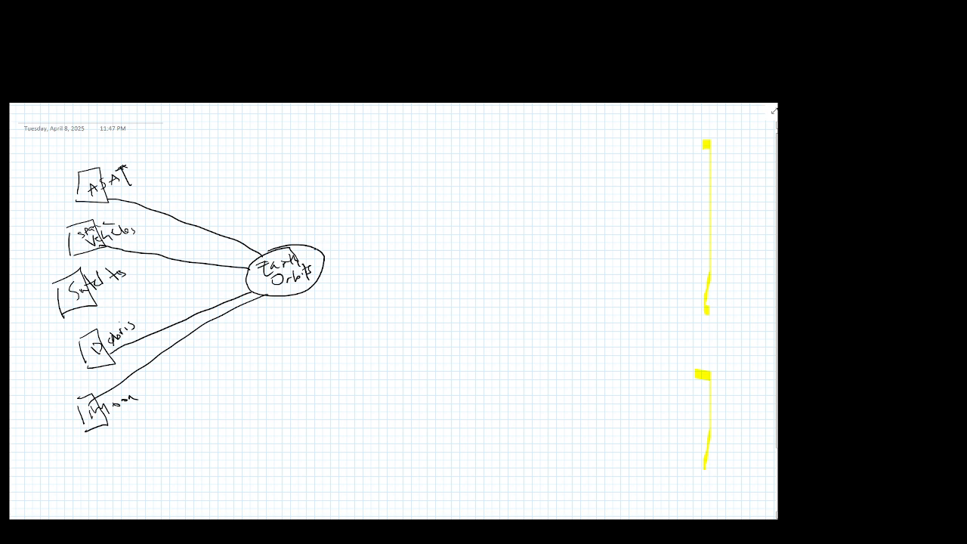
# Step: Sketch an oval labelled "Observe" to the upper right of Earth Orbits and connect the two ovals
pyautogui.moveTo(315, 250); pyautogui.dragTo(401, 202)
pyautogui.moveTo(428, 147)
pyautogui.mouseDown()
pyautogui.moveTo(416, 153)
pyautogui.moveTo(424, 149)
pyautogui.mouseUp()
pyautogui.moveTo(440, 157)
pyautogui.mouseDown()
pyautogui.moveTo(440, 171)
pyautogui.moveTo(484, 171)
pyautogui.mouseUp()
pyautogui.moveTo(495, 127)
pyautogui.mouseDown()
pyautogui.moveTo(446, 111)
pyautogui.moveTo(487, 160)
pyautogui.mouseUp()
pyautogui.moveTo(431, 179); pyautogui.dragTo(402, 210)
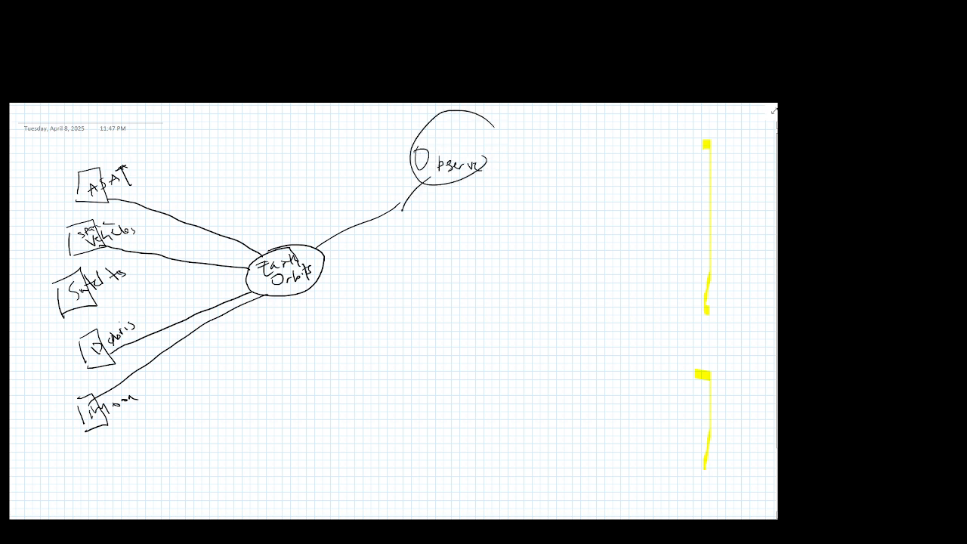
# Step: Add a smaller labelled oval linked to the Observe oval, and draw a horizontal line outward from the right side of Earth Orbits
pyautogui.moveTo(466, 178)
pyautogui.mouseDown()
pyautogui.moveTo(489, 195)
pyautogui.moveTo(541, 179)
pyautogui.mouseUp()
pyautogui.moveTo(493, 196); pyautogui.dragTo(550, 190)
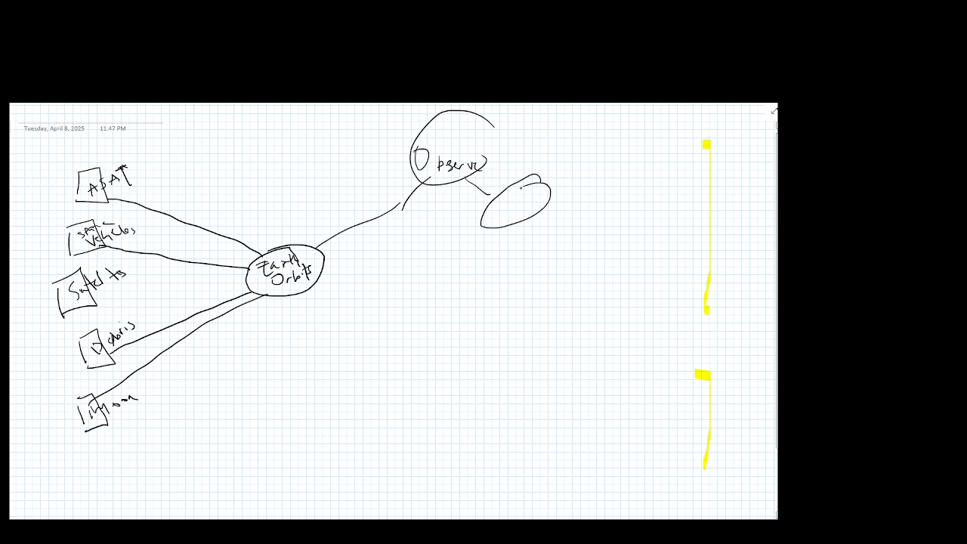
pyautogui.moveTo(499, 214); pyautogui.dragTo(534, 202)
pyautogui.moveTo(328, 269); pyautogui.dragTo(418, 271)
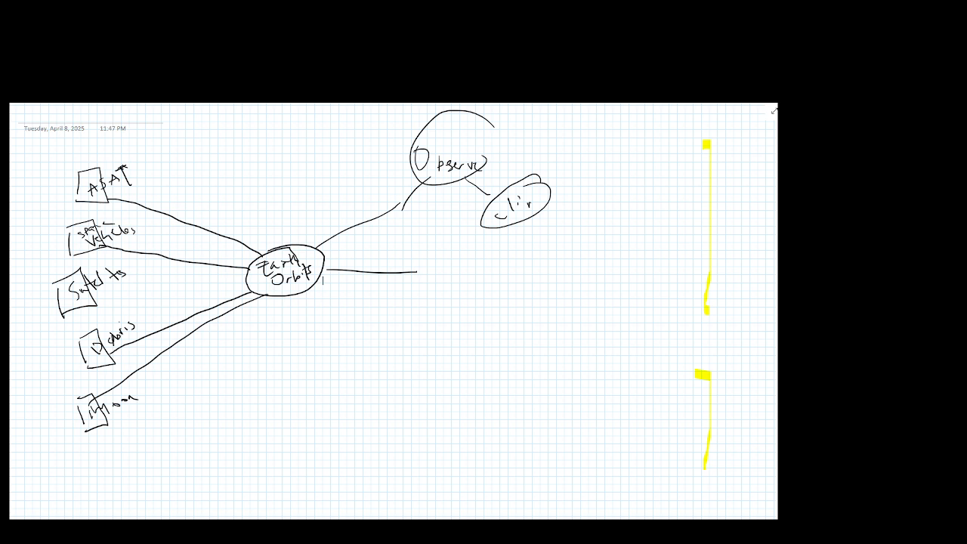
# Step: Switch to Magic Systems of Systems Architect and start a new project using the MagicGrid v2 QuickStart template
pyautogui.hotkey('alt', 'Tab')
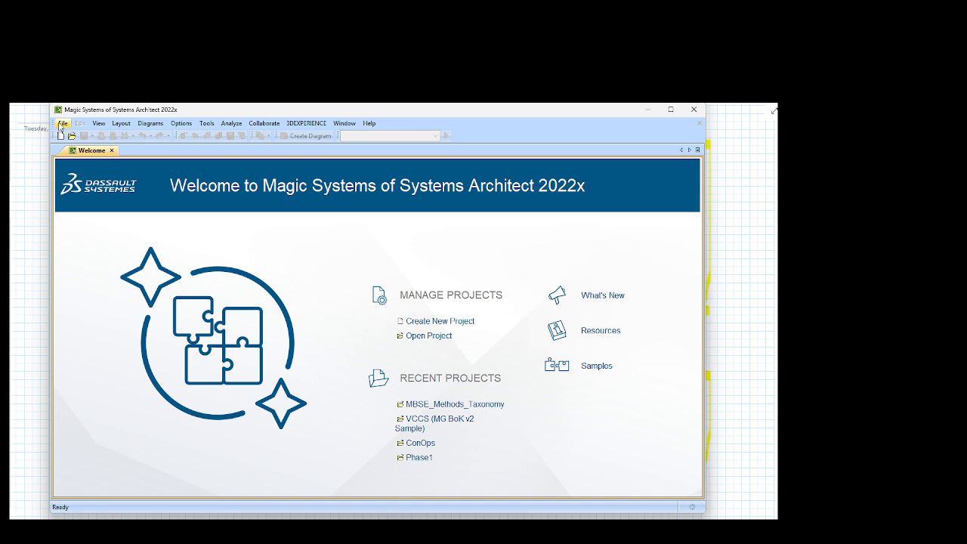
pyautogui.click(62, 125)
pyautogui.click(89, 134)
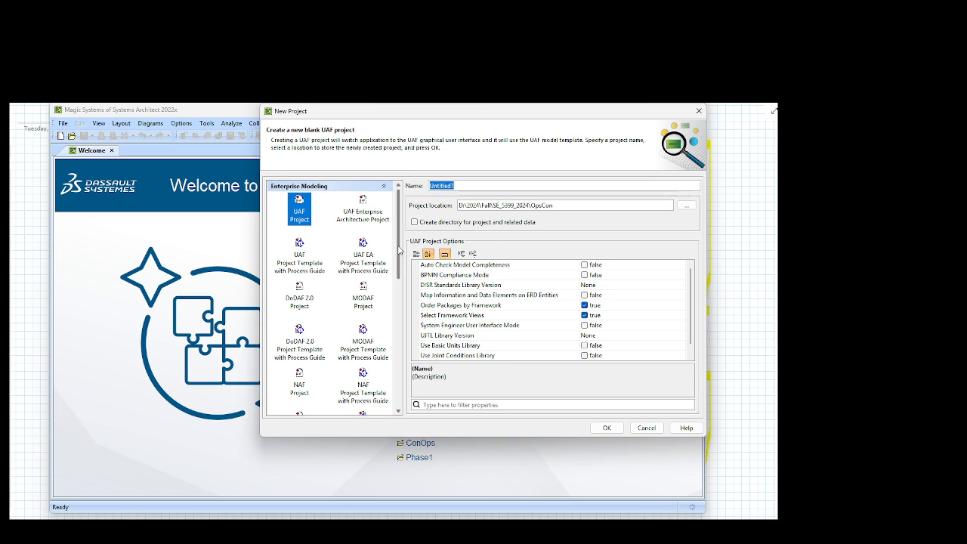
pyautogui.moveTo(399, 250); pyautogui.dragTo(394, 356)
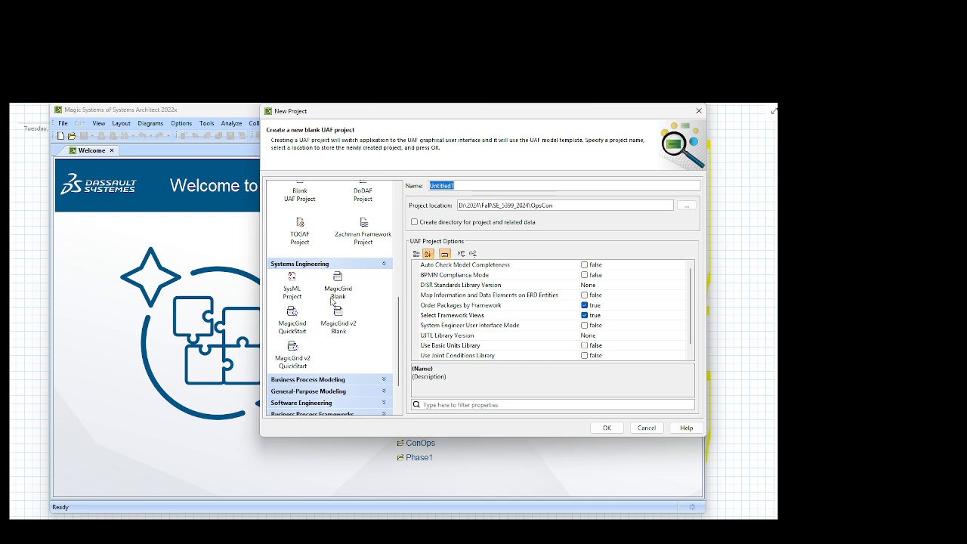
pyautogui.click(297, 357)
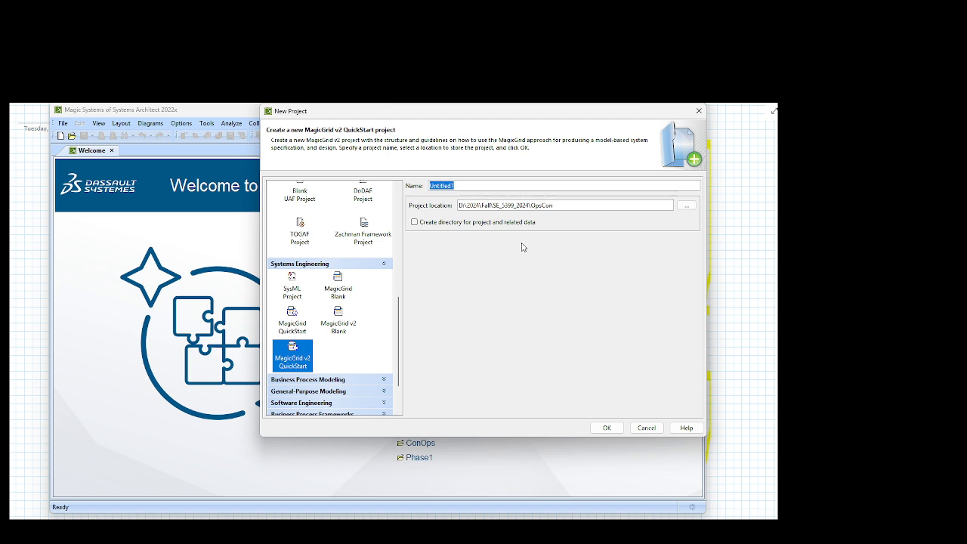
# Step: Name the new project TheSpaceSoS and create it in the existing project location
pyautogui.press('BackSpace')
pyautogui.write('TheSpaceSoS')
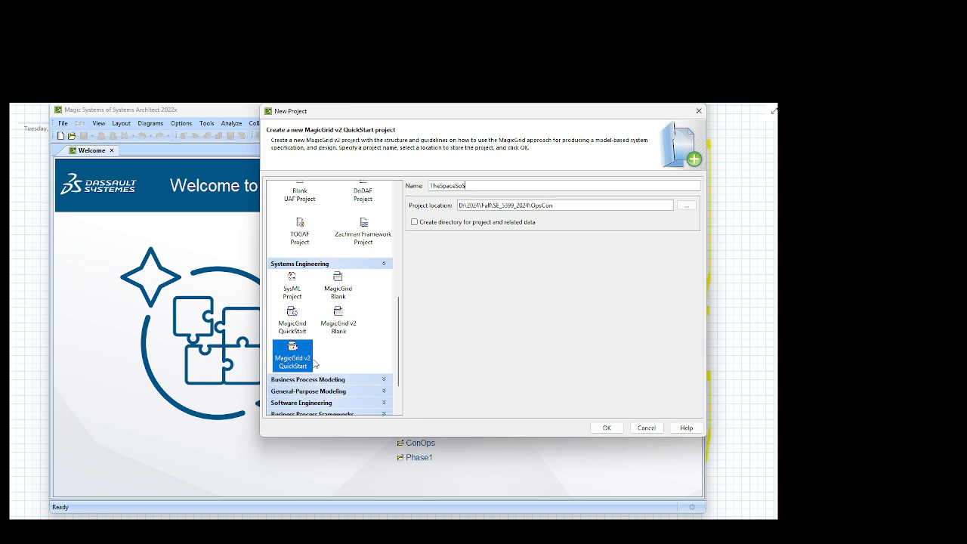
pyautogui.click(606, 428)
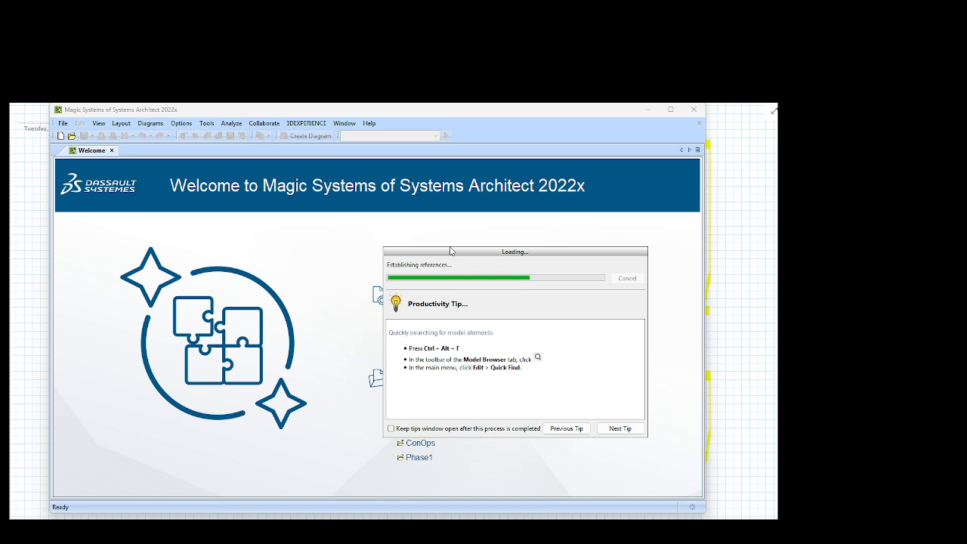
pyautogui.moveTo(452, 252); pyautogui.dragTo(317, 207)
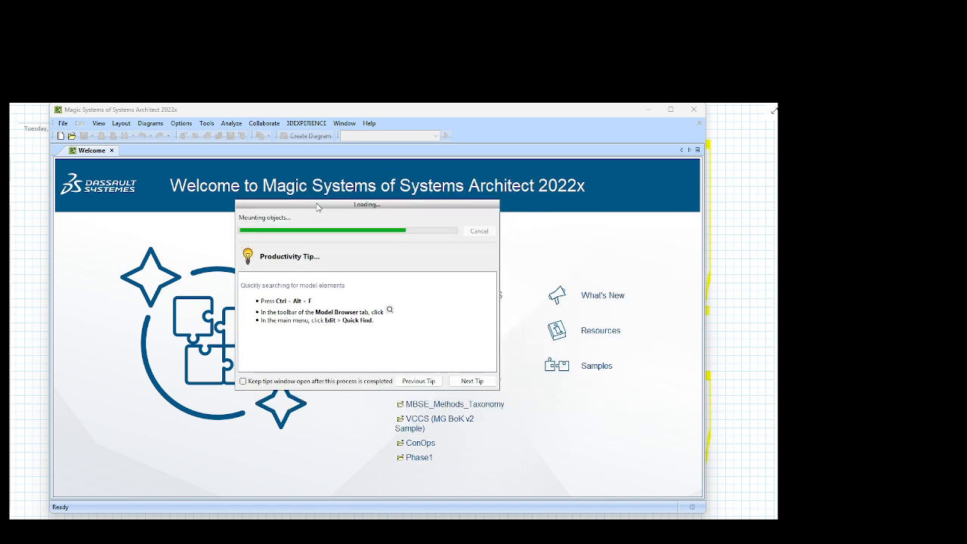
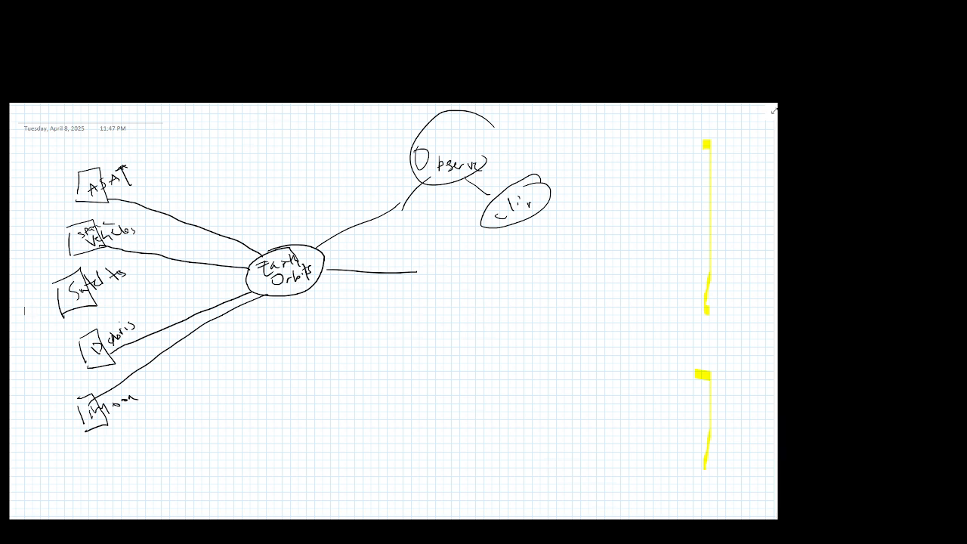
# Step: Switch to Magic Systems of Systems Architect and rename the use case diagram in the 1 Black Box package as Orbital_Regimes_Use_Case
pyautogui.hotkey('alt', 'Tab')
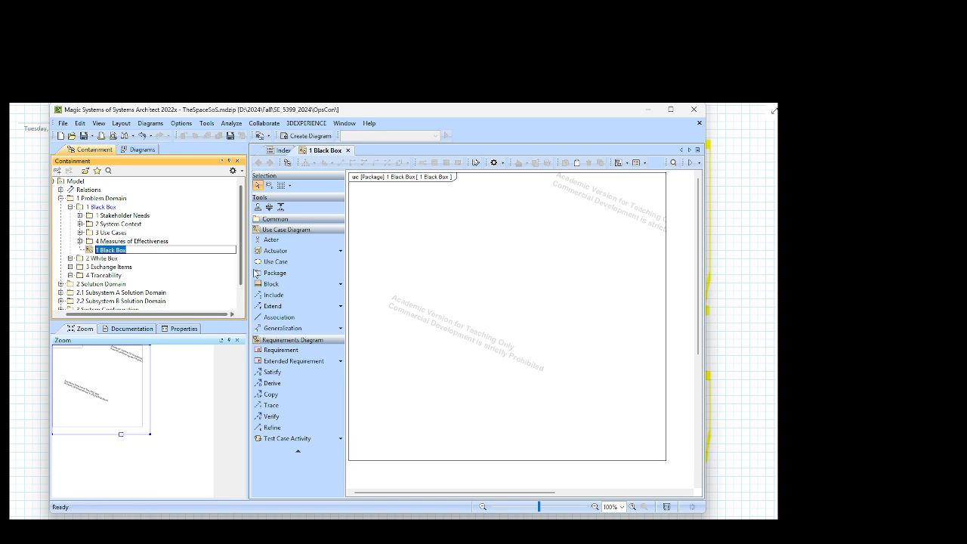
pyautogui.click(150, 250)
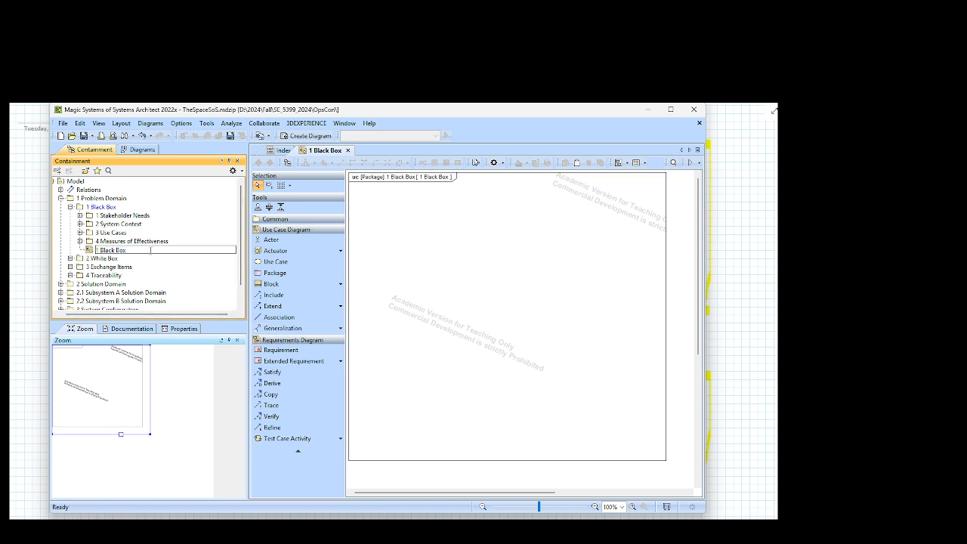
pyautogui.moveTo(141, 249); pyautogui.dragTo(95, 250)
pyautogui.write('Use')
pyautogui.press('BackSpace')
pyautogui.press('BackSpace')
pyautogui.press('BackSpace')
pyautogui.write('Op')
pyautogui.write('bit')
pyautogui.write('a')
pyautogui.write('l_Regimes')
pyautogui.write('_Use')
pyautogui.write('_Case')
pyautogui.press('Return')
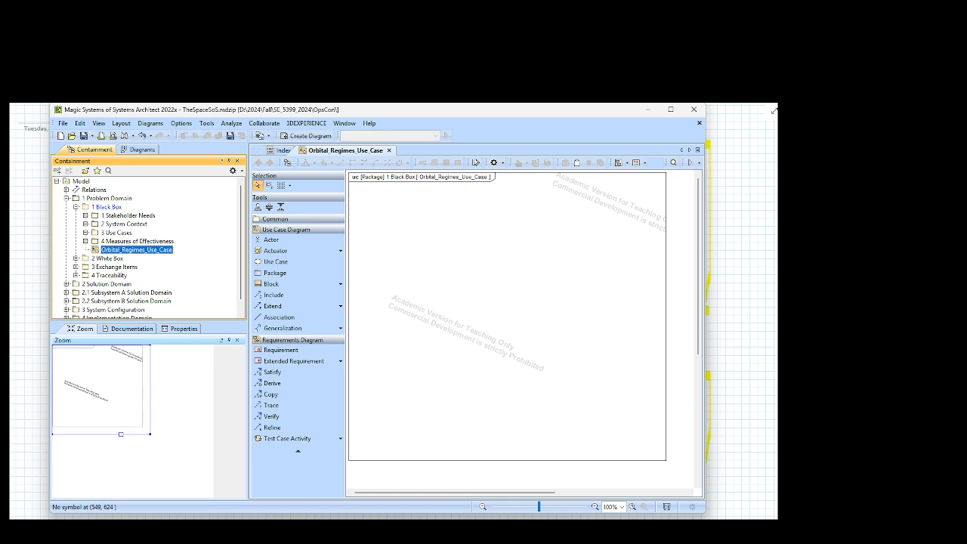
# Step: Add a use case named "Orbiting Earth" near the centre of the Orbital_Regimes_Use_Case diagram
pyautogui.click(283, 261)
pyautogui.click(455, 271)
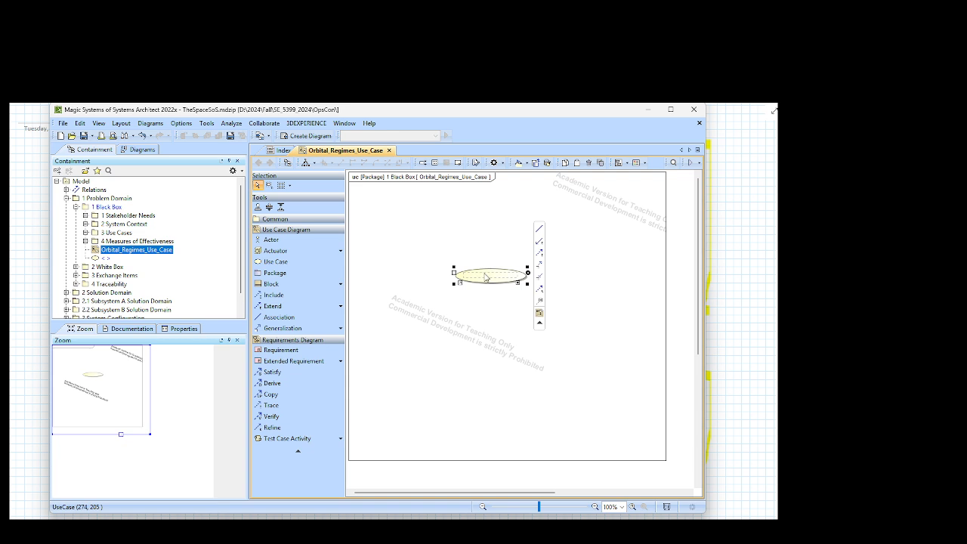
pyautogui.click(488, 276)
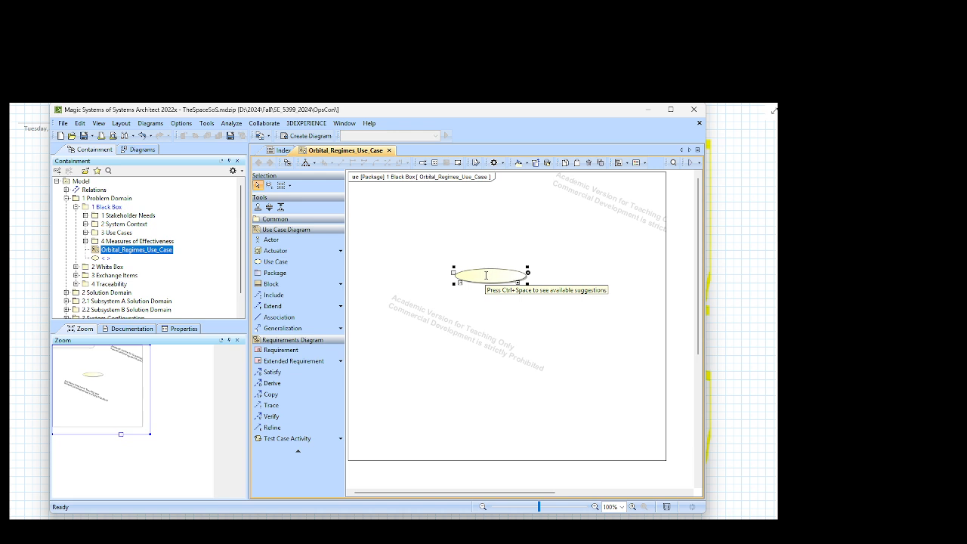
pyautogui.write('Orbiting Earth')
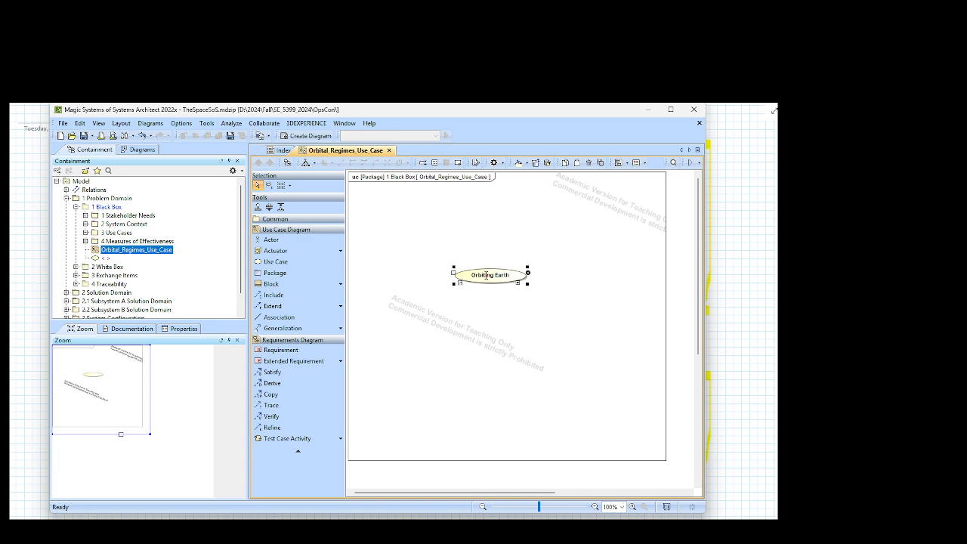
pyautogui.click(507, 222)
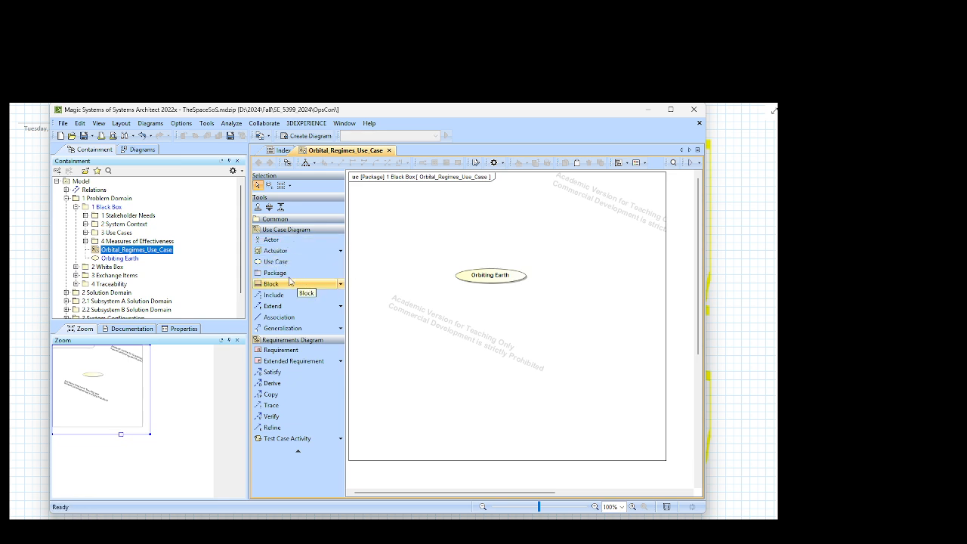
# Step: Add an External System named "Space Vehicle" to the upper left of the Orbiting Earth use case
pyautogui.click(340, 254)
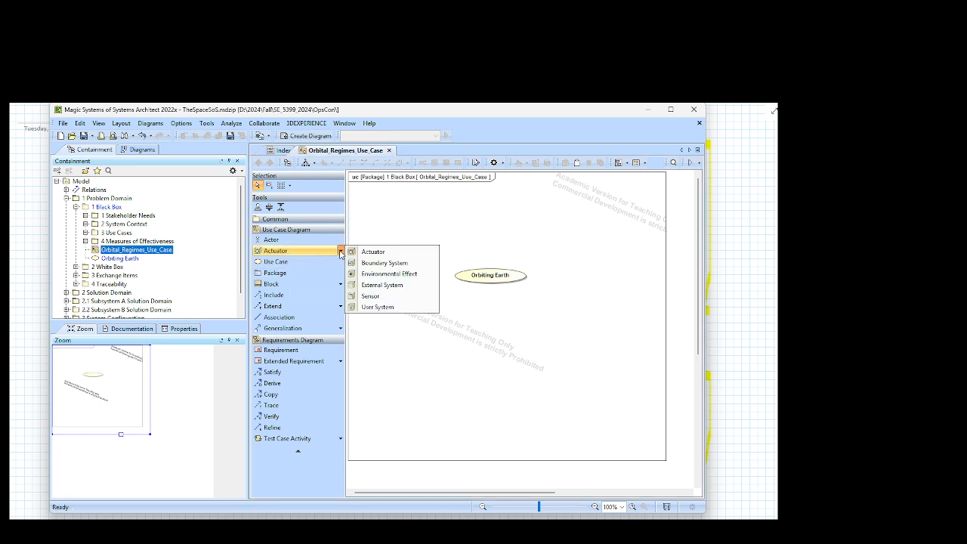
pyautogui.click(379, 287)
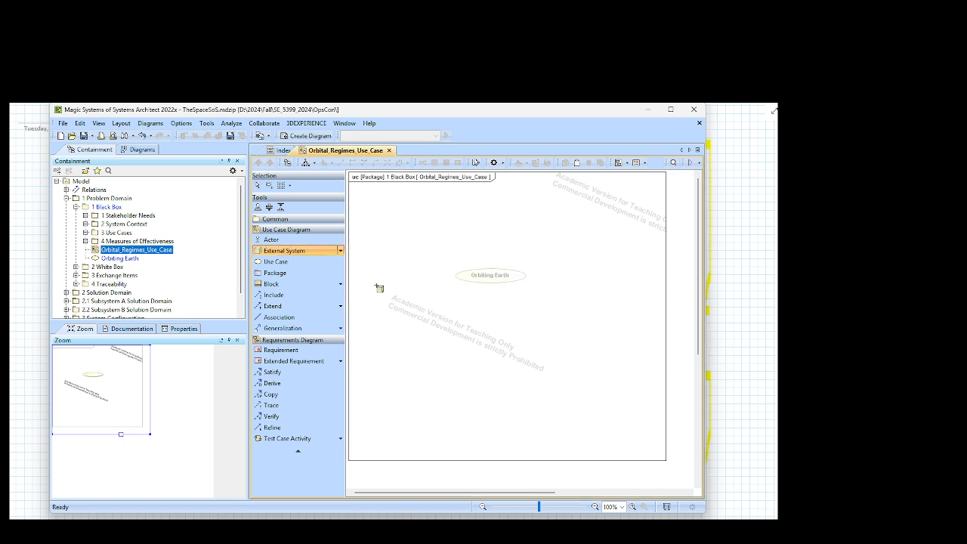
pyautogui.click(369, 226)
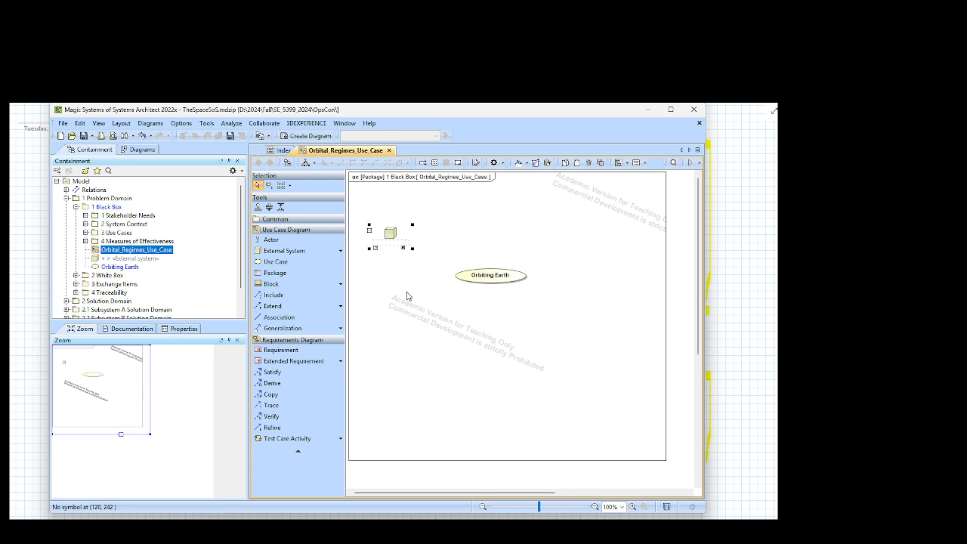
pyautogui.write('Space Vehicle')
pyautogui.press('Return')
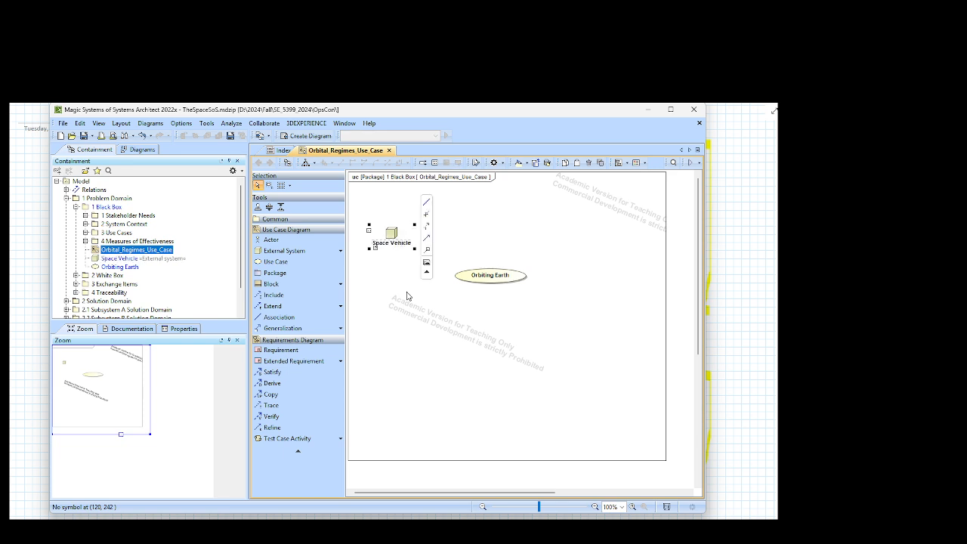
# Step: Connect Space Vehicle to Orbiting Earth with an association, and move Space Vehicle further up and left in the diagram
pyautogui.moveTo(426, 202); pyautogui.dragTo(477, 271)
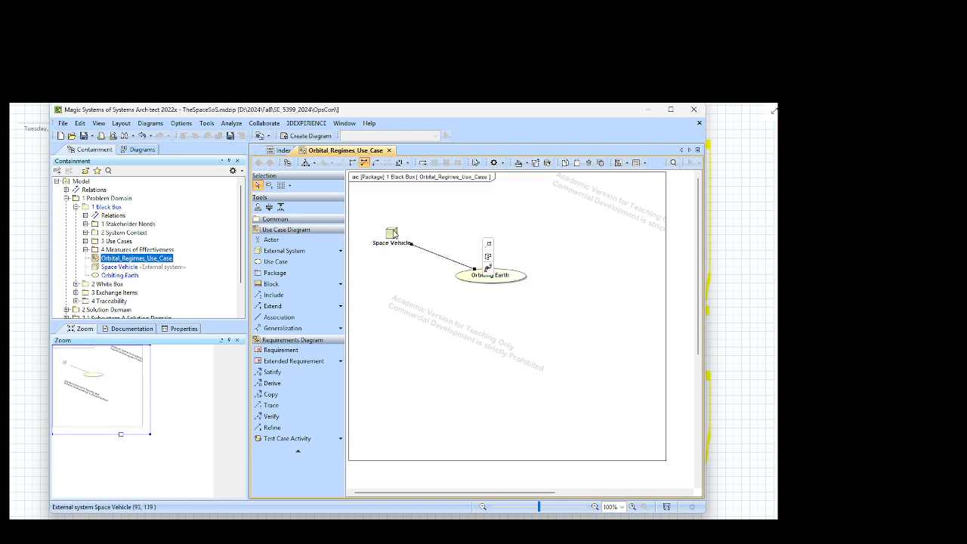
pyautogui.moveTo(393, 235); pyautogui.dragTo(375, 217)
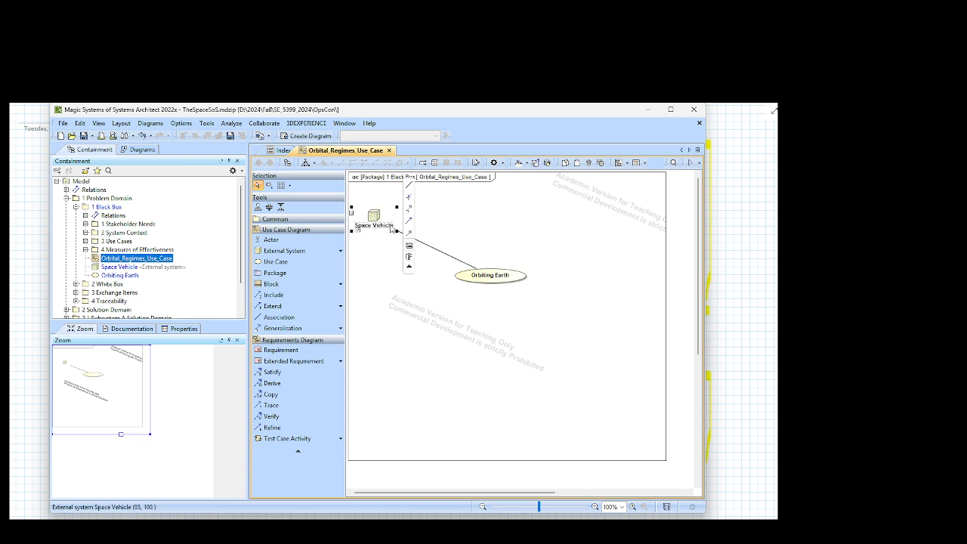
pyautogui.click(371, 249)
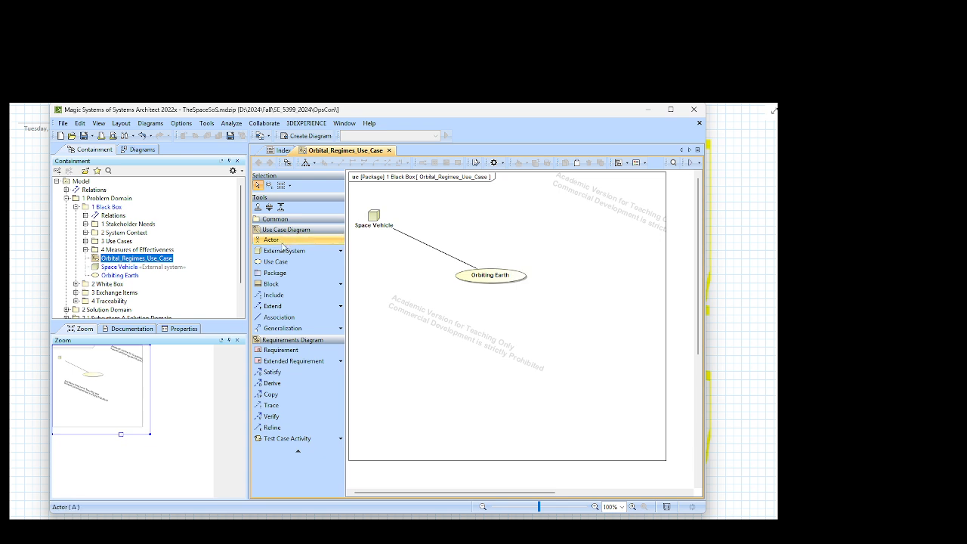
# Step: Add an actor named "Astronaut" below Space Vehicle, with a generalization from the actor to Space Vehicle
pyautogui.click(291, 240)
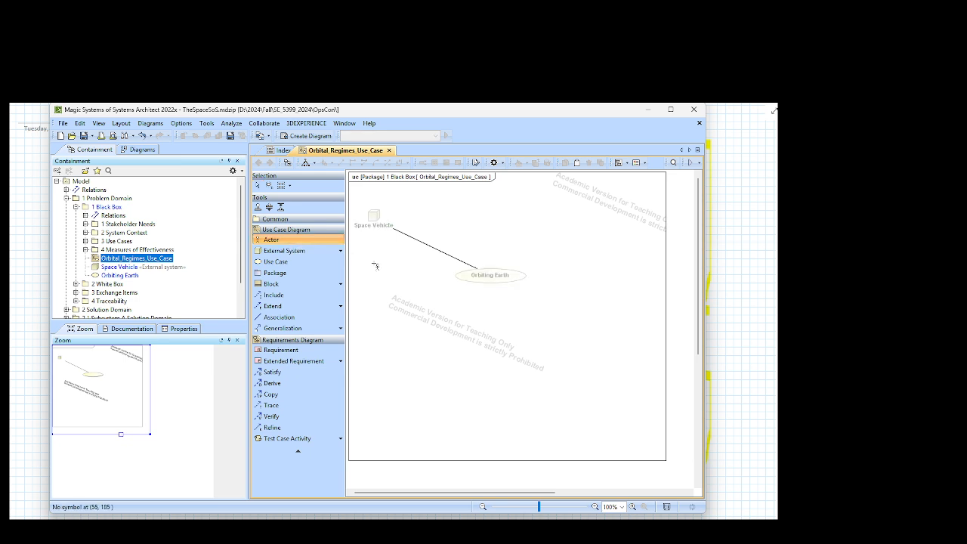
pyautogui.click(370, 263)
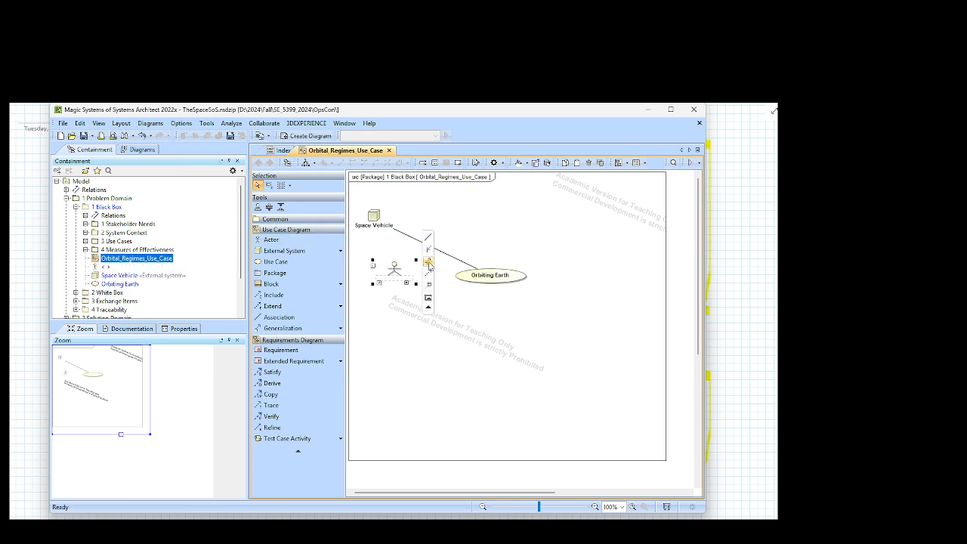
pyautogui.click(428, 262)
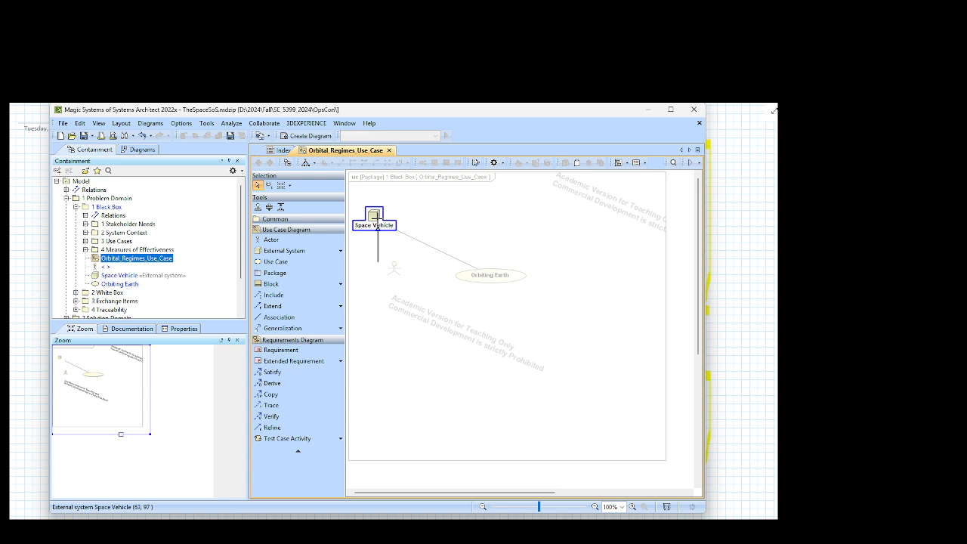
pyautogui.click(378, 227)
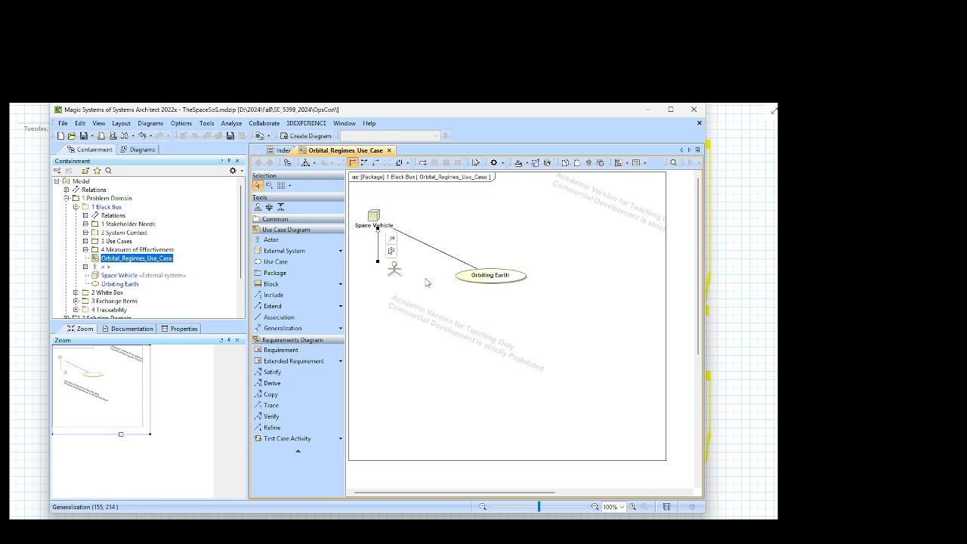
pyautogui.click(397, 274)
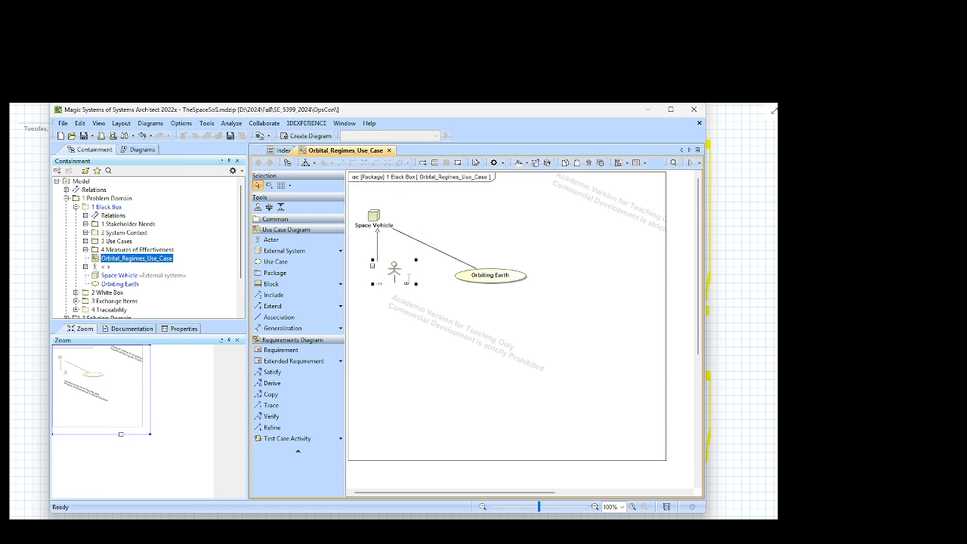
pyautogui.write('Ast')
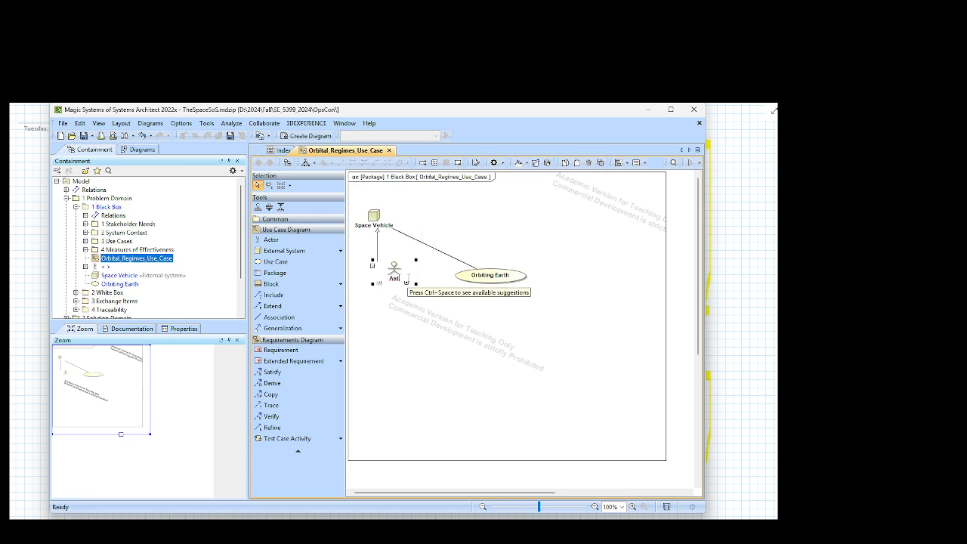
pyautogui.write('ronaut')
pyautogui.press('Return')
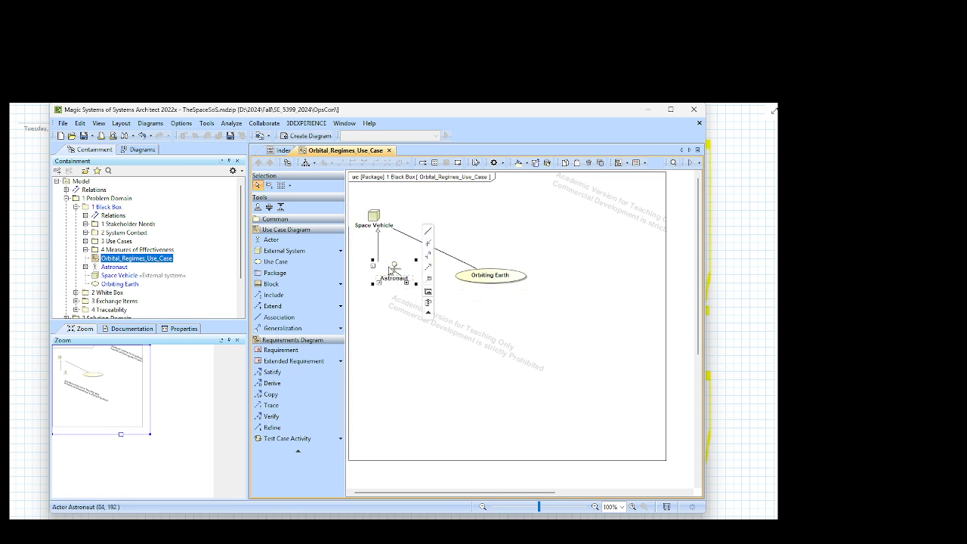
pyautogui.click(510, 240)
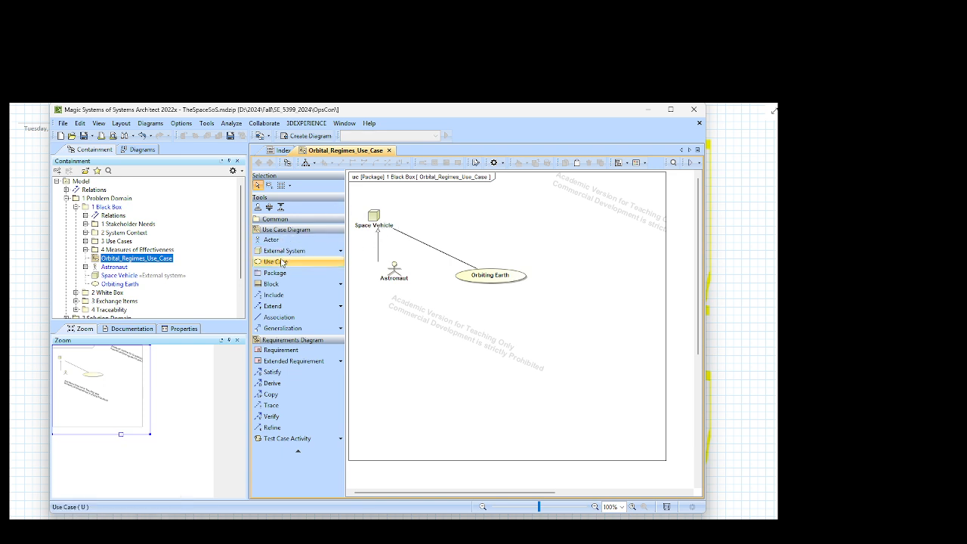
# Step: Add an External System named "Space Payload" above Orbiting Earth, with a generalization from it to Space Vehicle
pyautogui.click(278, 252)
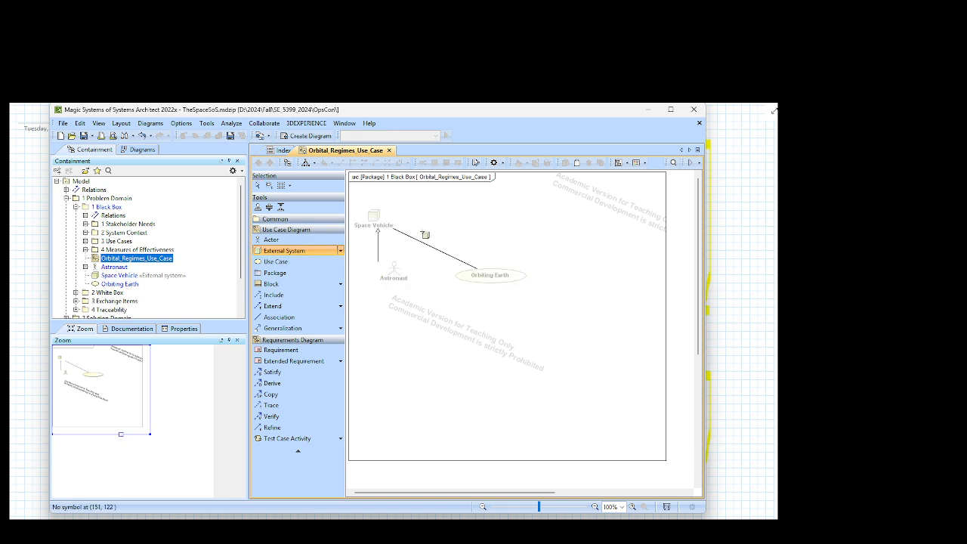
pyautogui.click(442, 223)
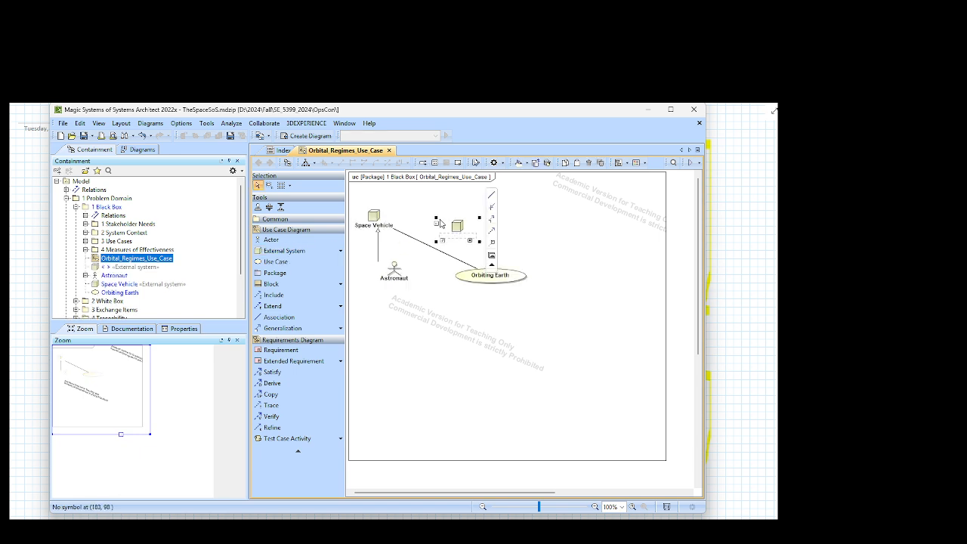
pyautogui.click(492, 221)
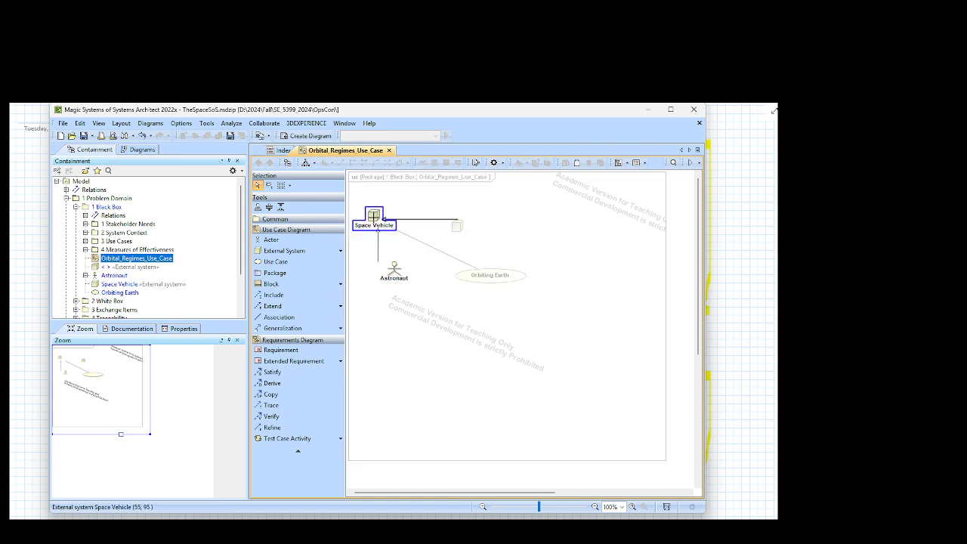
pyautogui.click(376, 219)
pyautogui.click(458, 228)
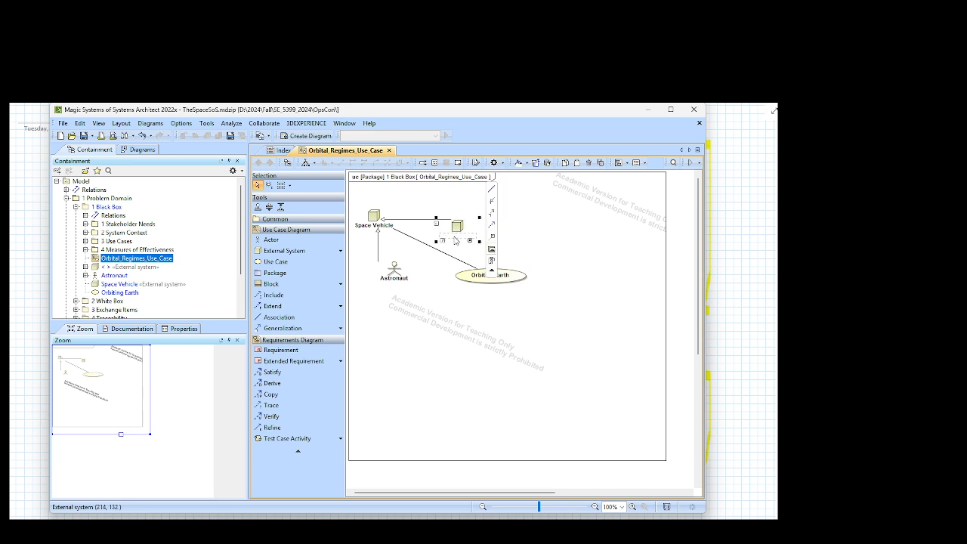
pyautogui.write('Space P')
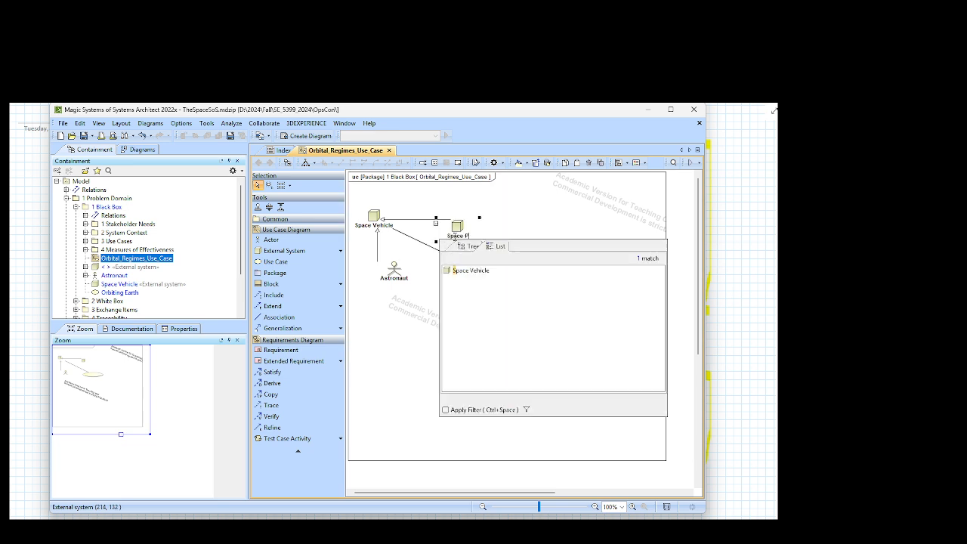
pyautogui.write('ayload')
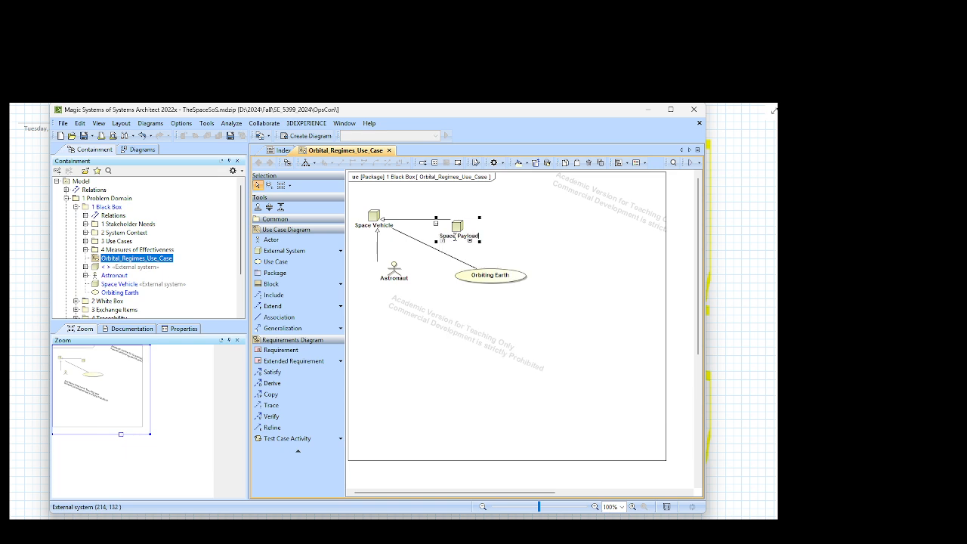
pyautogui.press('Return')
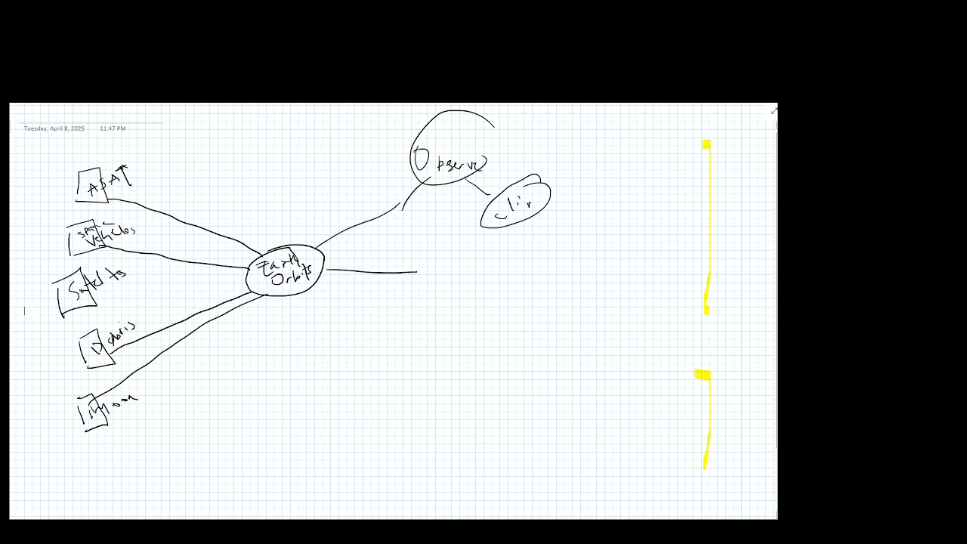
# Step: Return from the sketch to Magic Systems of Systems Architect and move Space Payload up and slightly left in the diagram
pyautogui.moveTo(696, 528)
pyautogui.click(697, 474)
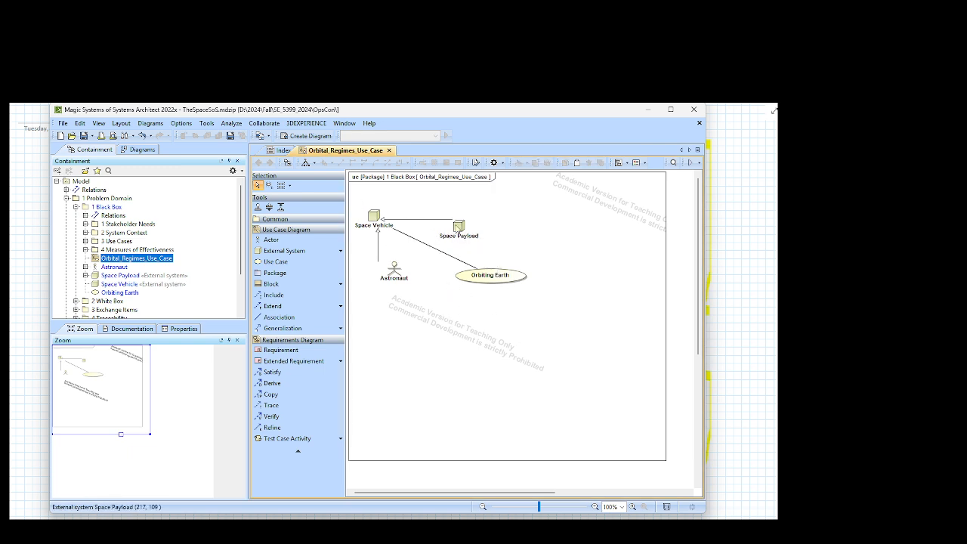
pyautogui.moveTo(459, 228); pyautogui.dragTo(439, 204)
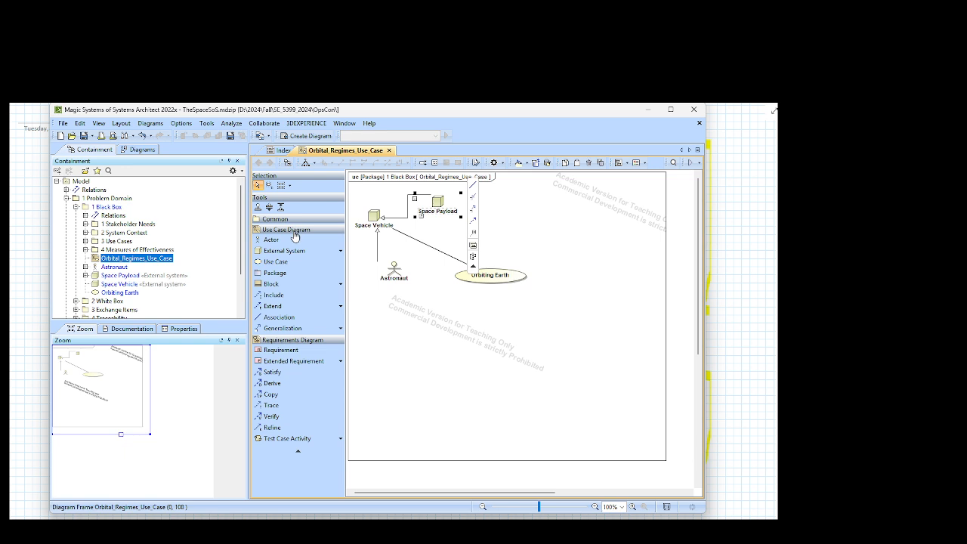
# Step: Add an External System named "Cubesats" just above Orbiting Earth, with a generalization from it to Space Payload
pyautogui.click(284, 250)
pyautogui.click(473, 230)
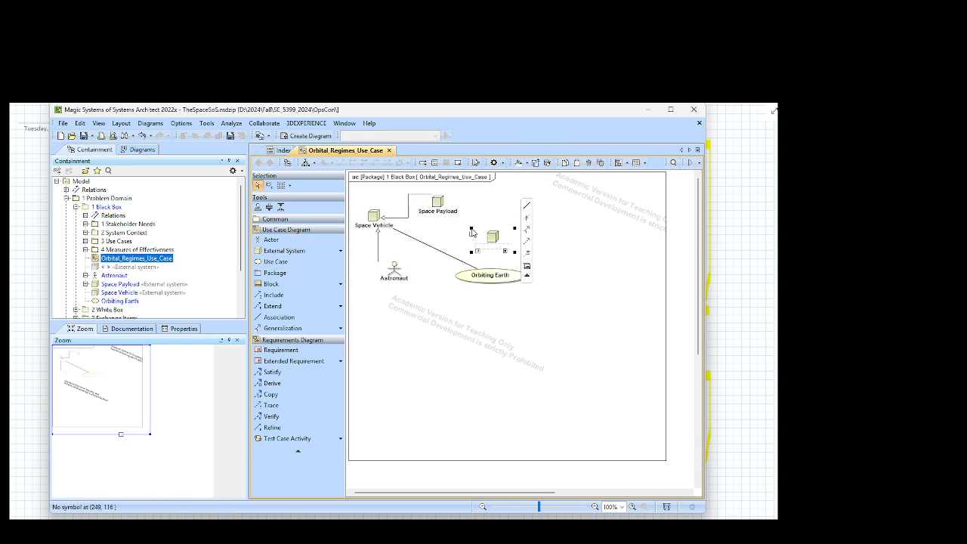
pyautogui.click(505, 254)
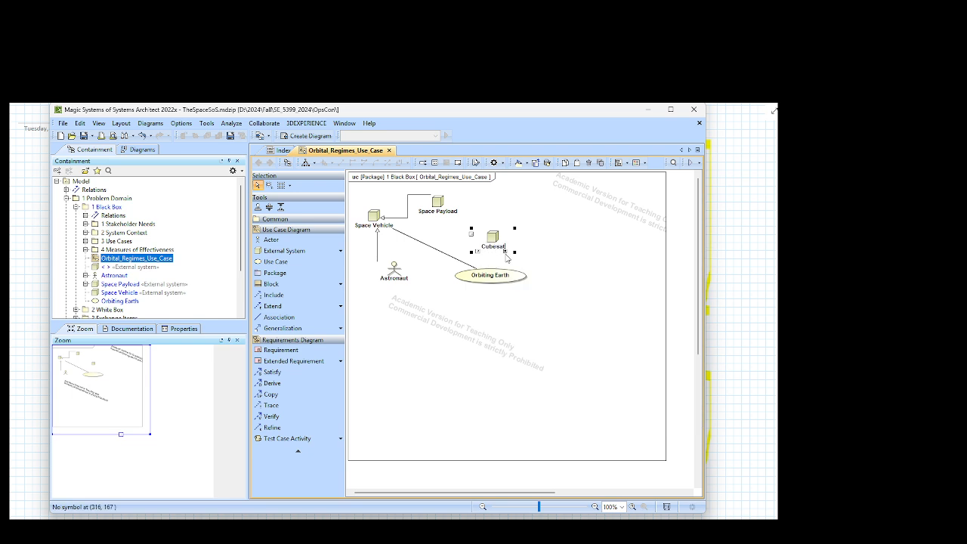
pyautogui.write('s')
pyautogui.press('Return')
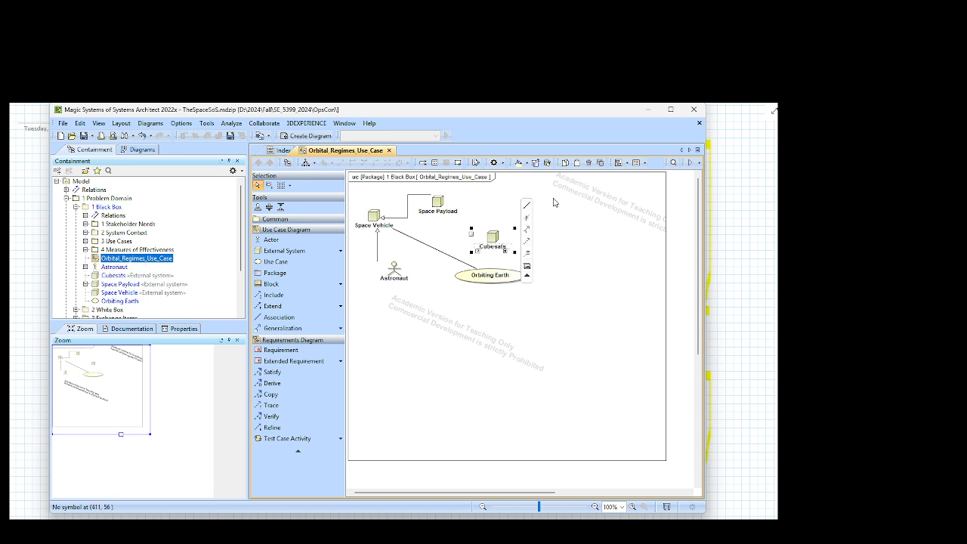
pyautogui.moveTo(527, 228); pyautogui.dragTo(437, 202)
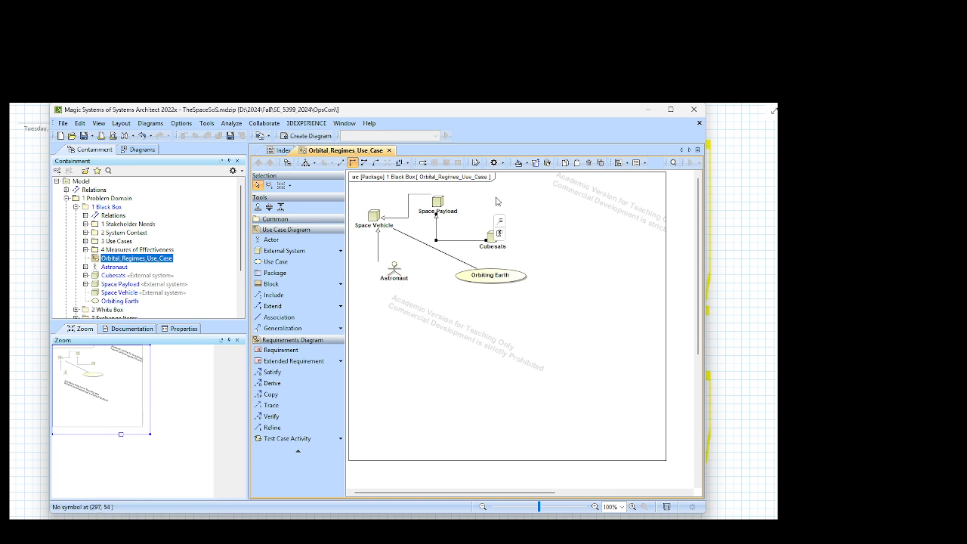
# Step: Add an External System named "Satellites" to the right of Space Payload, with a generalization from it to Space Payload
pyautogui.click(534, 241)
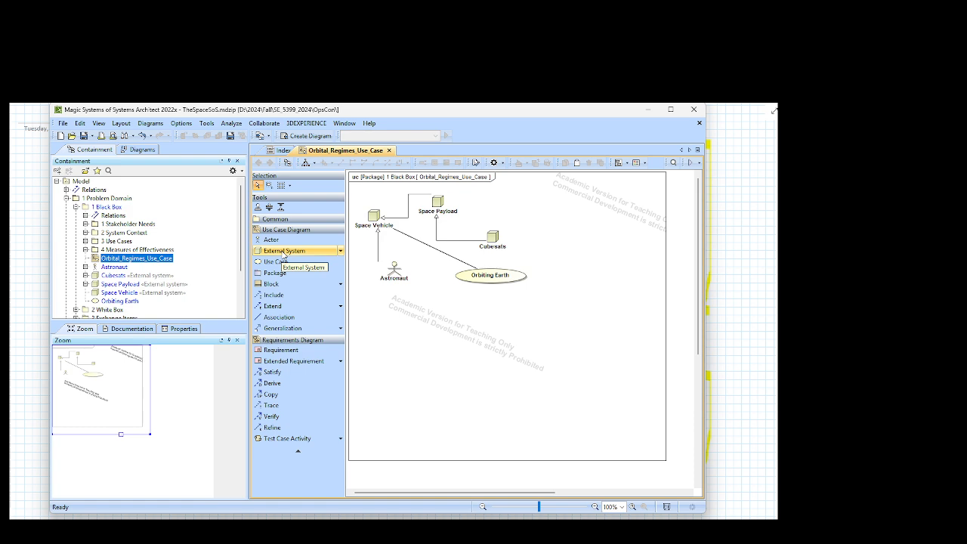
pyautogui.click(285, 252)
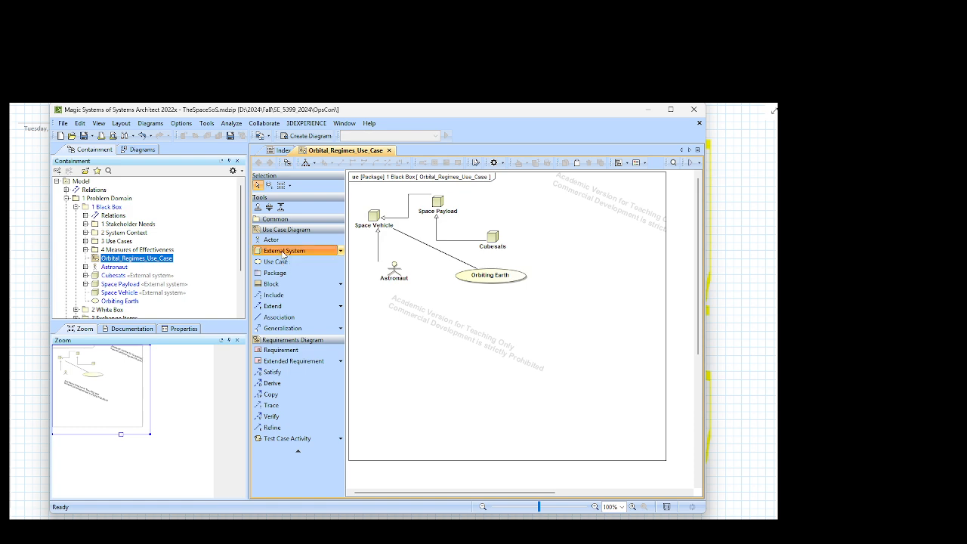
pyautogui.click(492, 204)
pyautogui.click(545, 211)
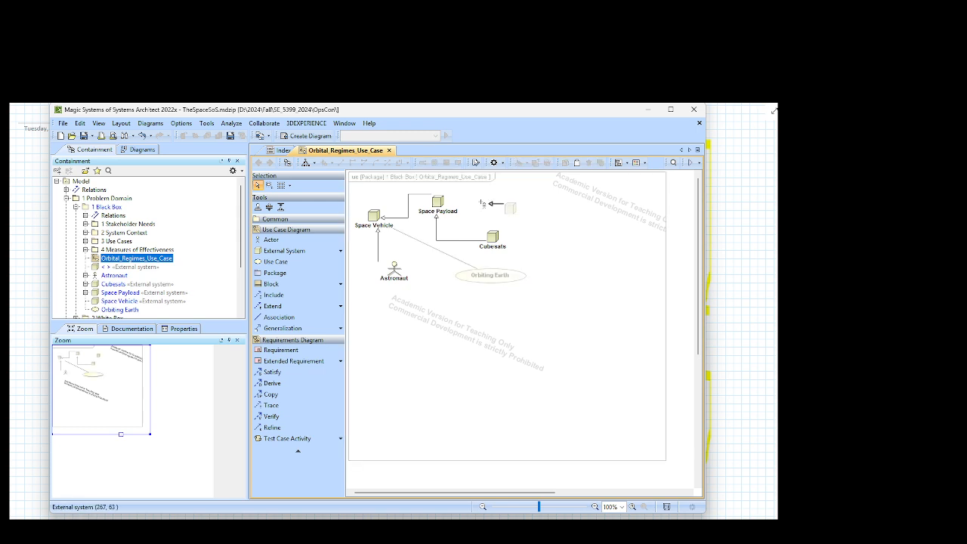
pyautogui.click(439, 202)
pyautogui.click(512, 220)
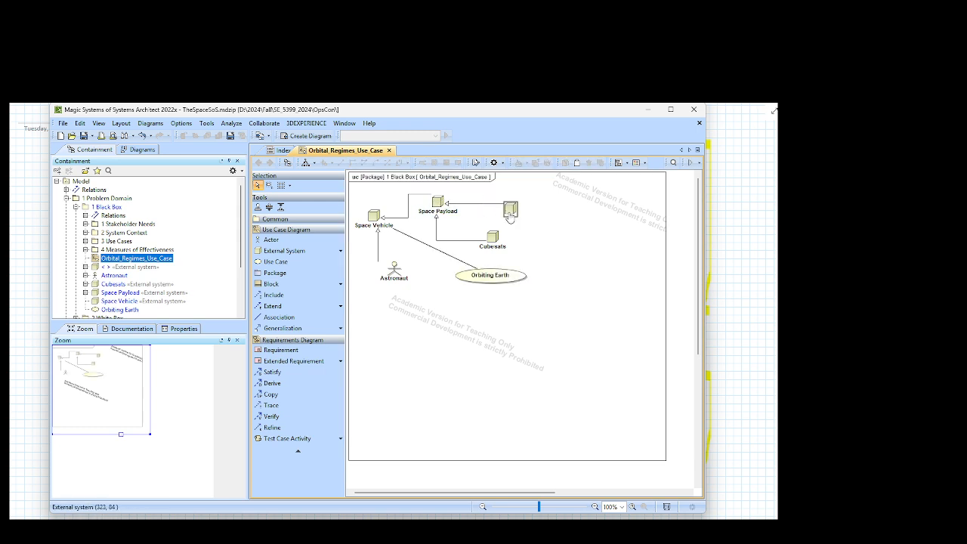
pyautogui.click(520, 224)
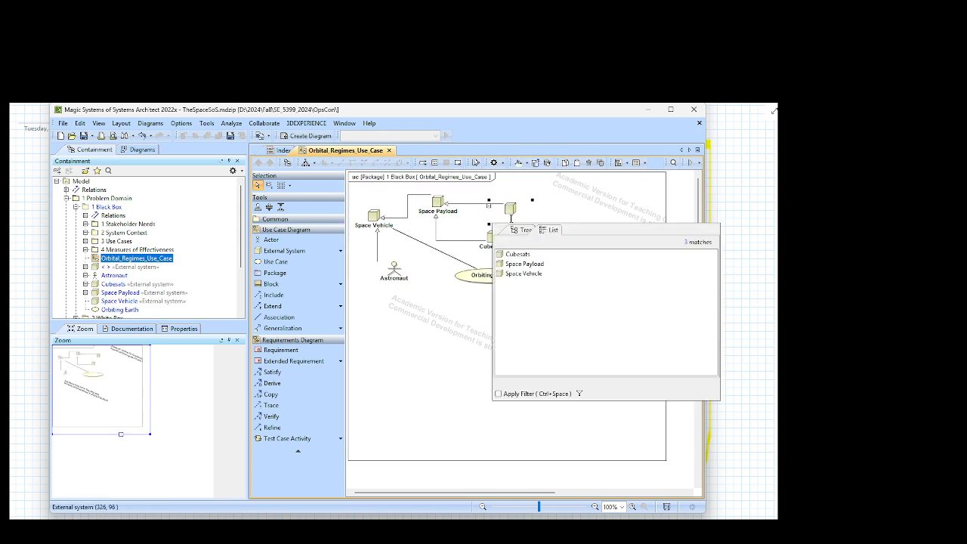
pyautogui.write('Satell')
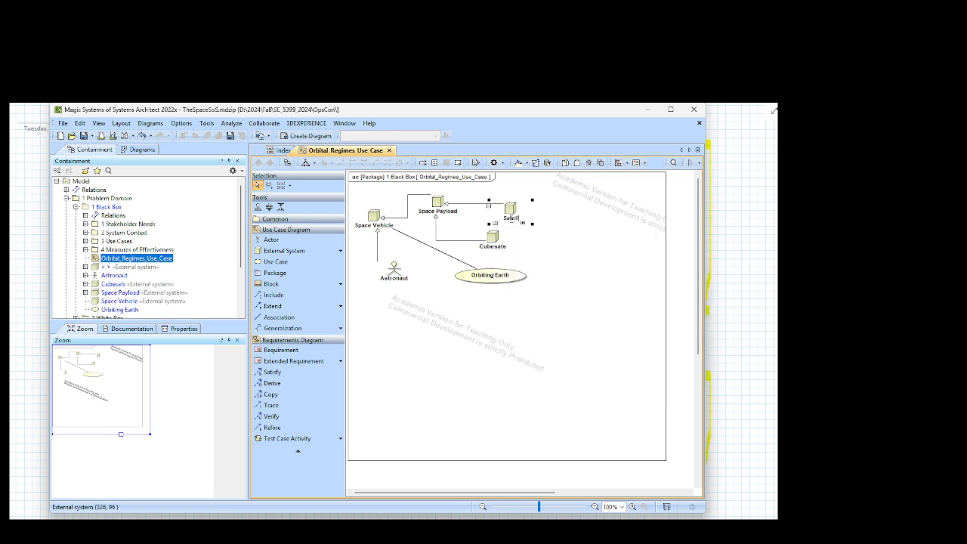
pyautogui.write('ites')
pyautogui.press('Return')
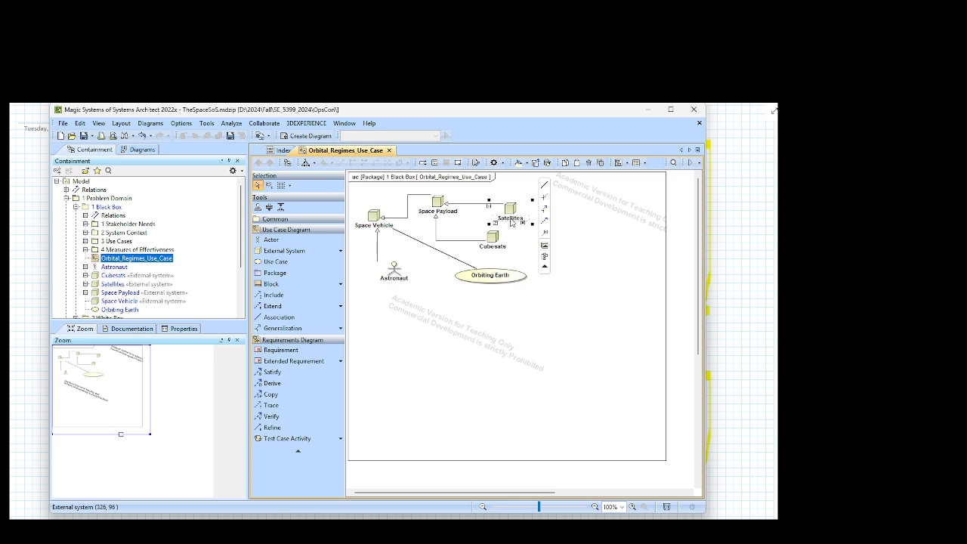
# Step: Move Satellites up and shift Cubesats slightly left in the diagram
pyautogui.moveTo(512, 213); pyautogui.dragTo(508, 195)
pyautogui.moveTo(494, 242); pyautogui.dragTo(475, 238)
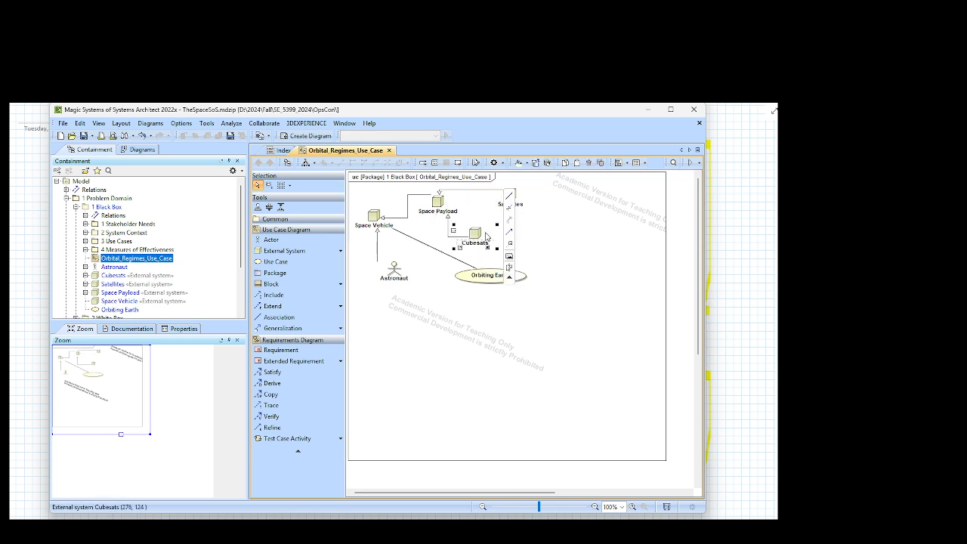
pyautogui.click(477, 211)
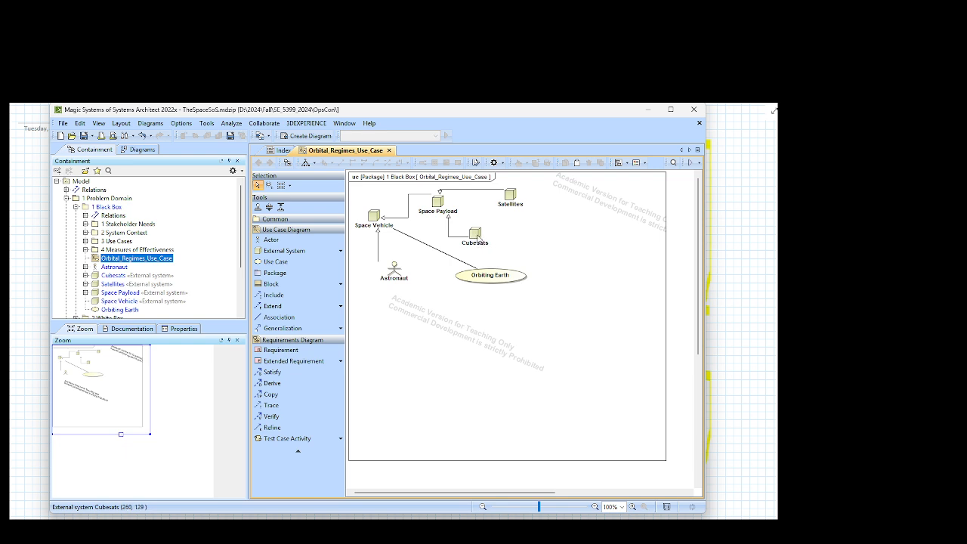
# Step: Try an association between Cubesats and Orbiting Earth
pyautogui.click(477, 237)
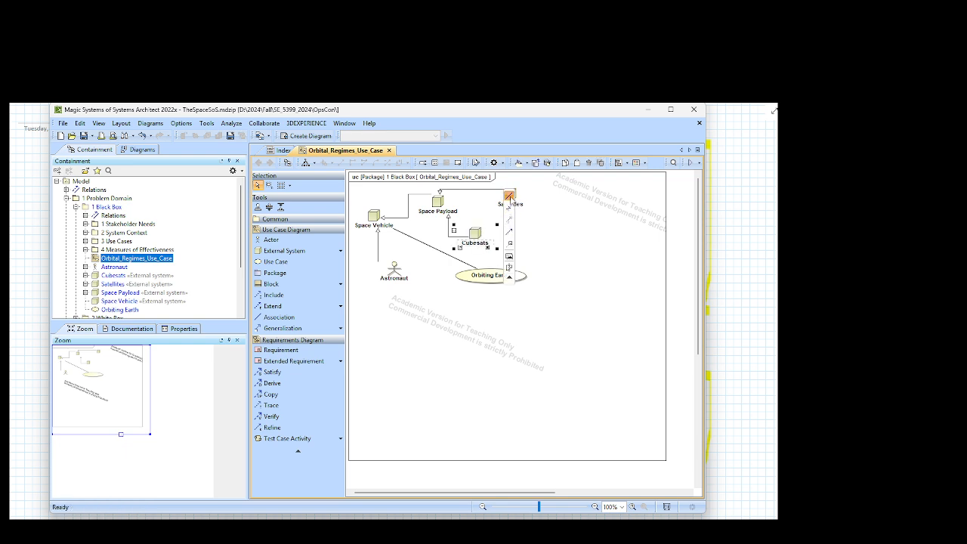
pyautogui.click(510, 197)
pyautogui.click(494, 276)
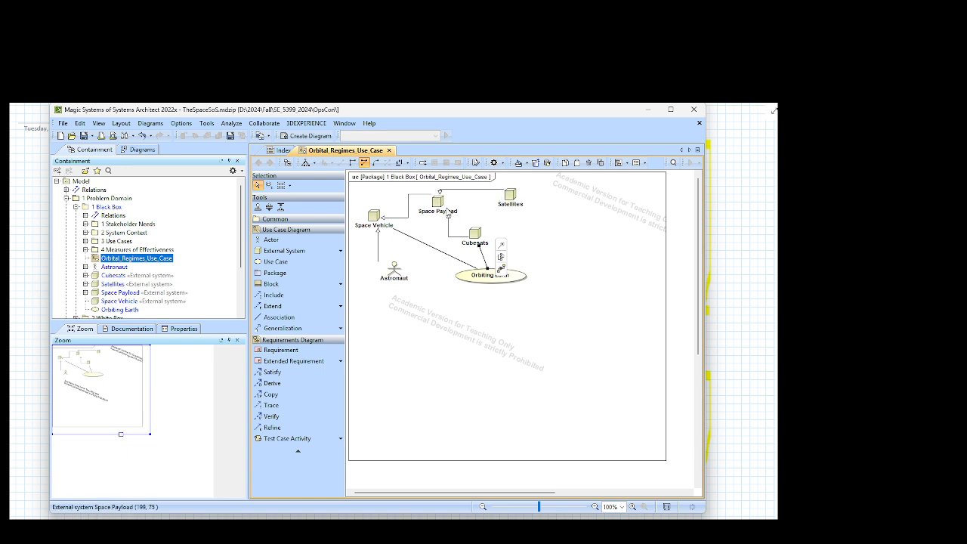
pyautogui.rightClick(486, 261)
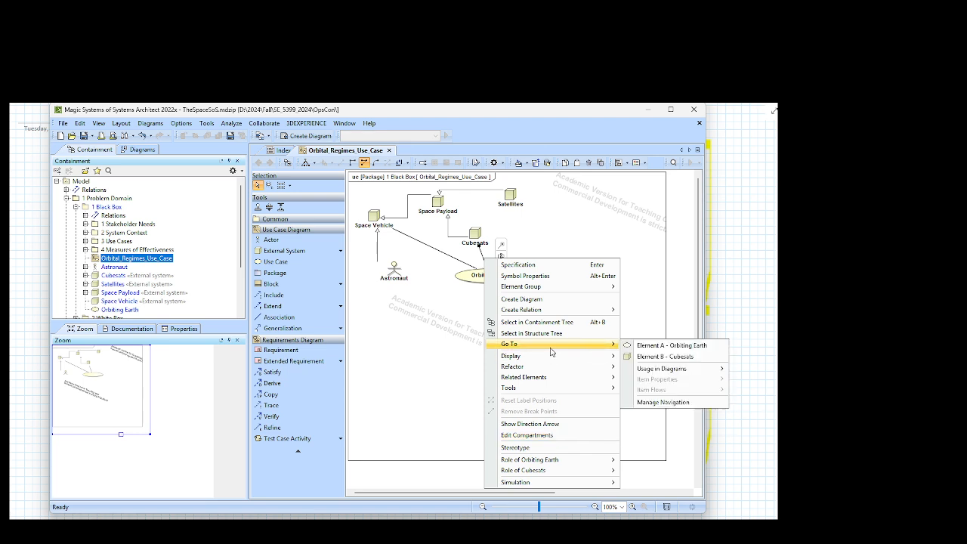
pyautogui.click(456, 326)
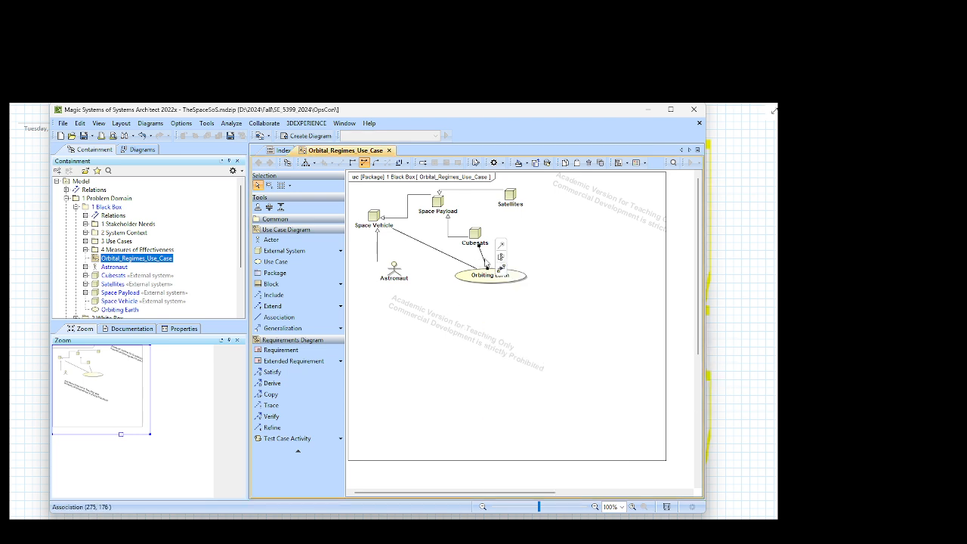
pyautogui.click(477, 340)
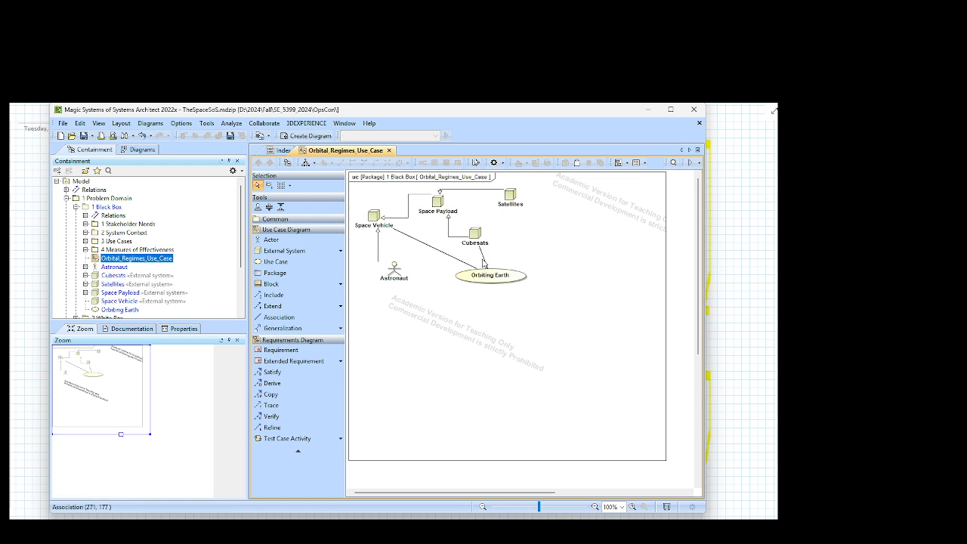
# Step: Delete the association between Cubesats and Orbiting Earth from both the diagram and the model
pyautogui.click(484, 259)
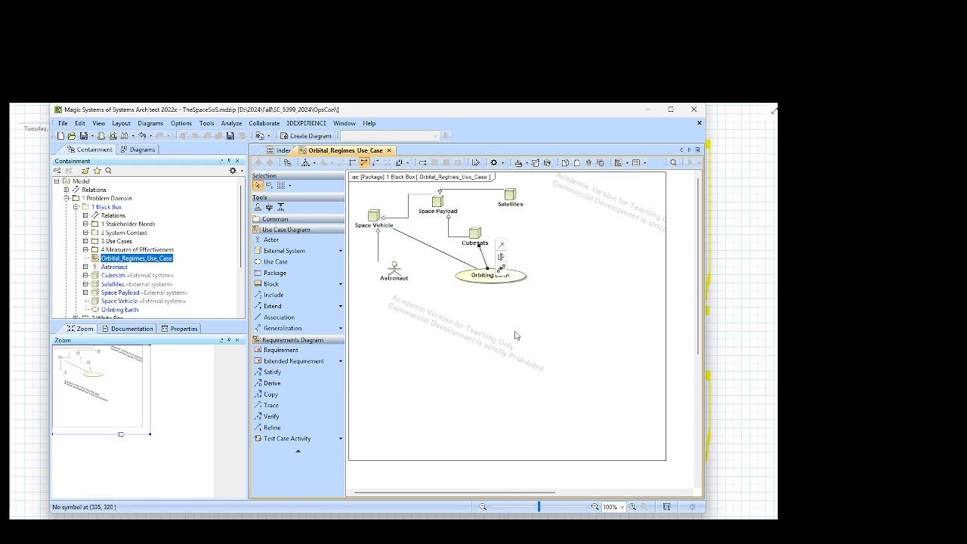
pyautogui.press('Delete')
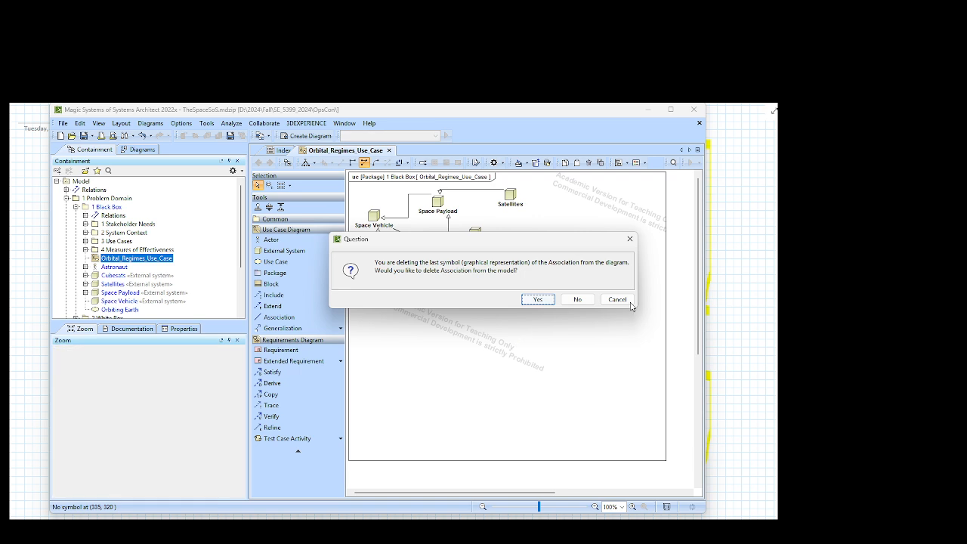
pyautogui.click(533, 301)
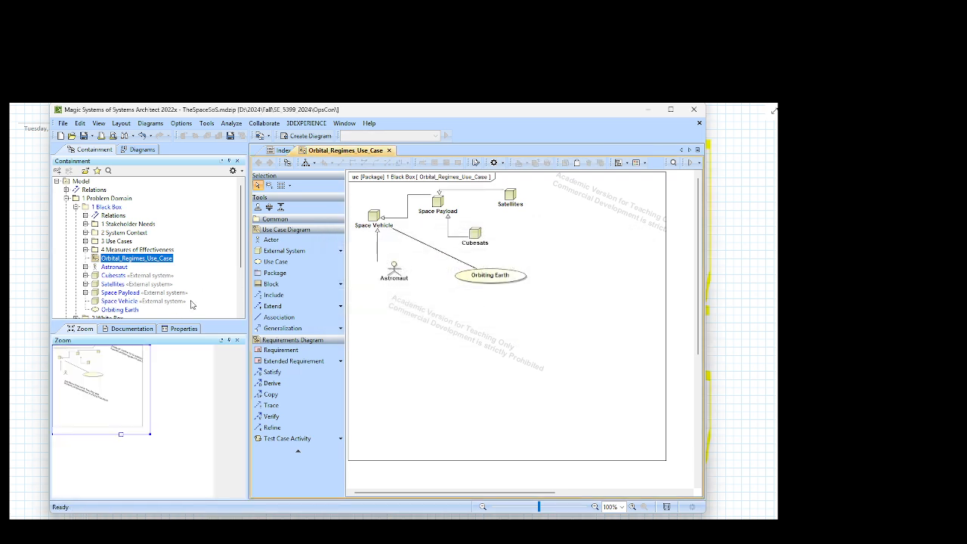
# Step: Save the project and rearrange the diagram, with Orbiting Earth farther right and Astronaut closer below Space Vehicle
pyautogui.click(85, 137)
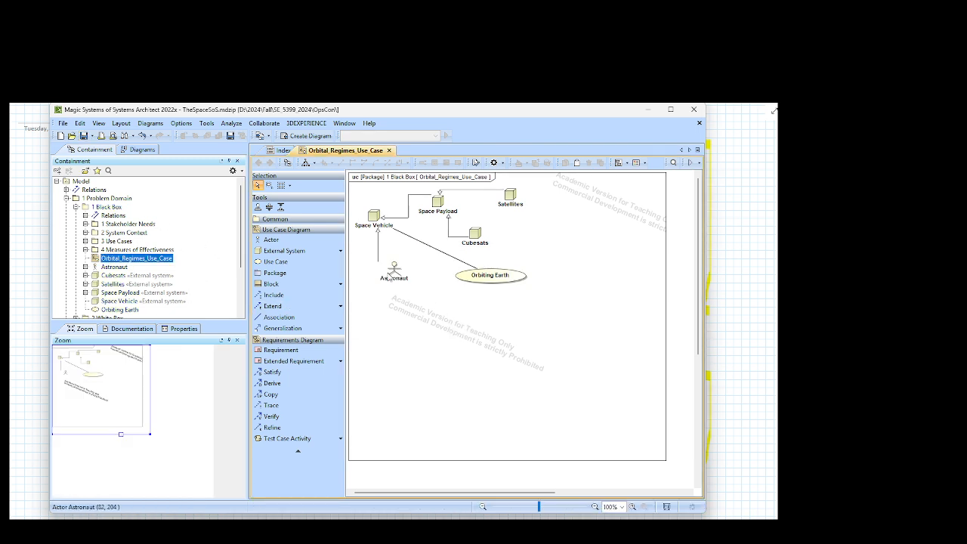
pyautogui.moveTo(504, 277); pyautogui.dragTo(548, 273)
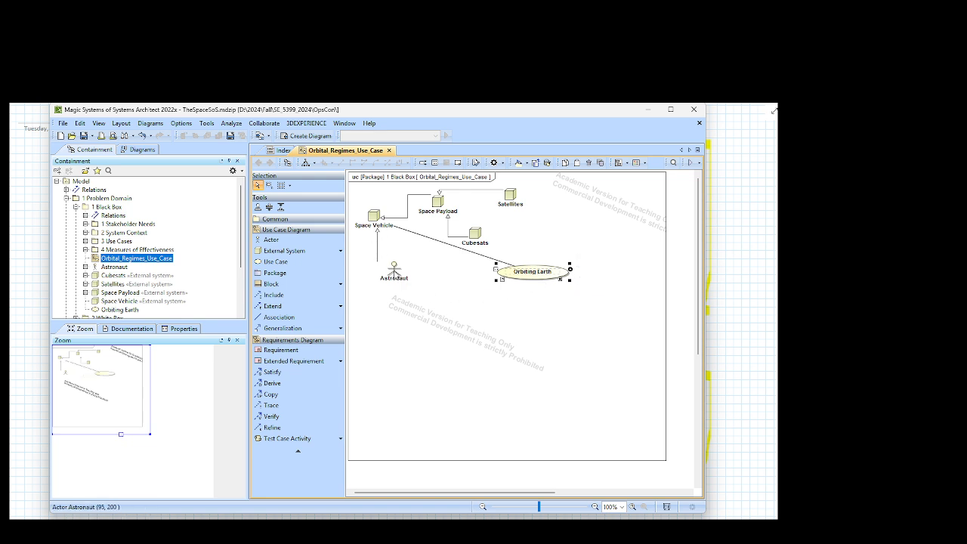
pyautogui.moveTo(394, 273); pyautogui.dragTo(395, 260)
pyautogui.click(390, 300)
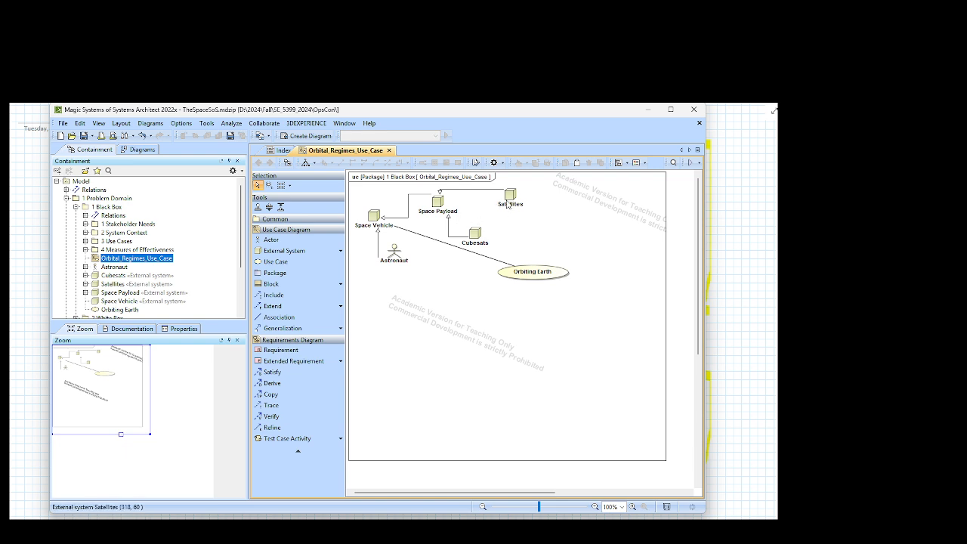
# Step: Draw an association from Satellites to the Orbiting Earth use case
pyautogui.click(515, 202)
pyautogui.click(544, 188)
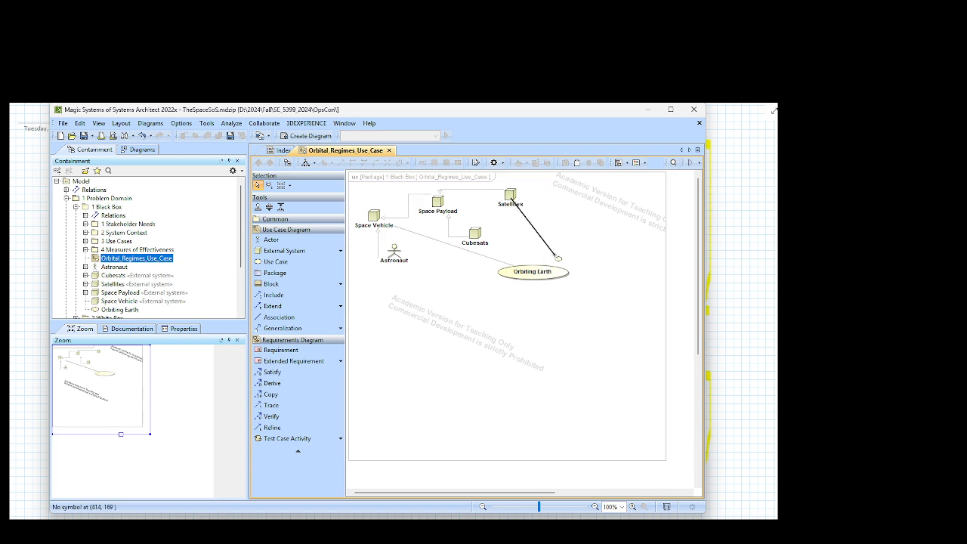
pyautogui.click(533, 270)
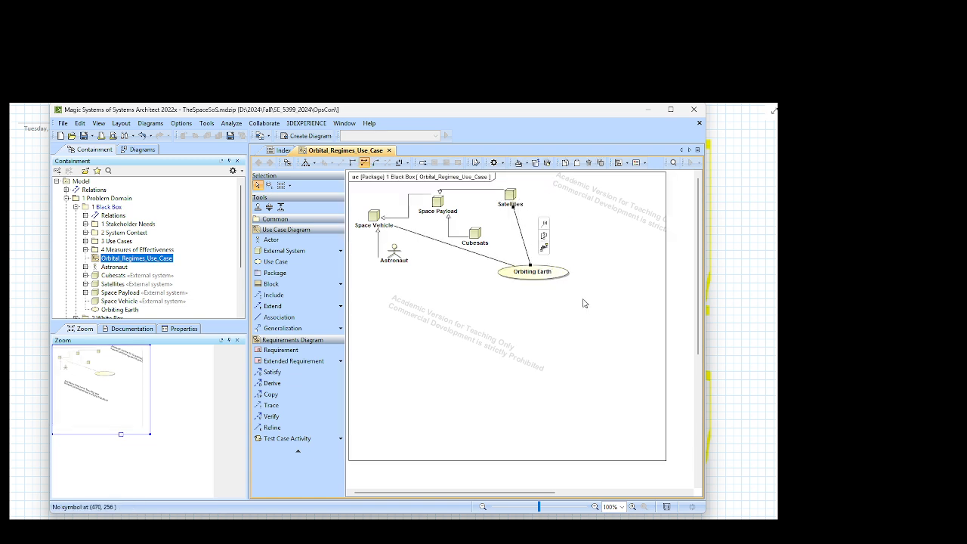
pyautogui.click(510, 329)
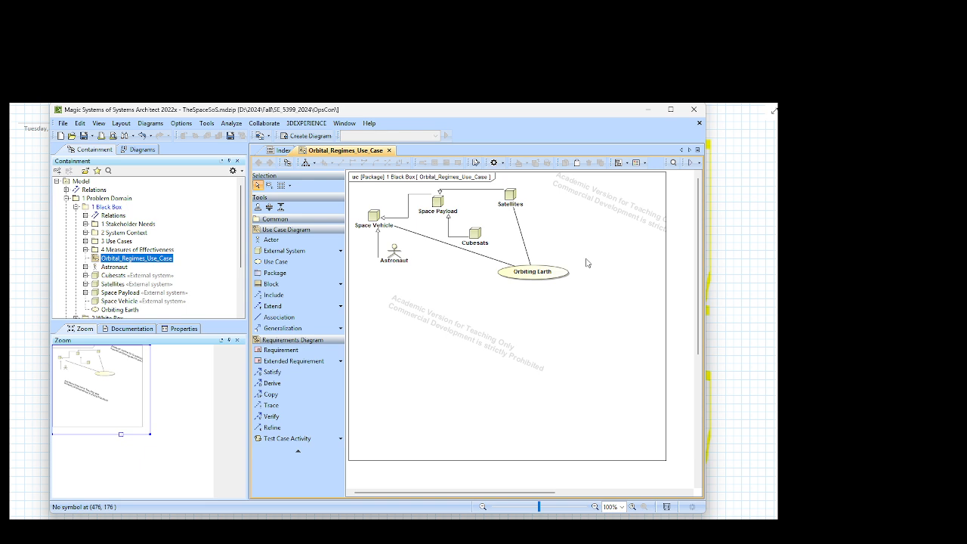
# Step: Add an External System named "James Webb" to the right of Satellites in the diagram
pyautogui.click(285, 253)
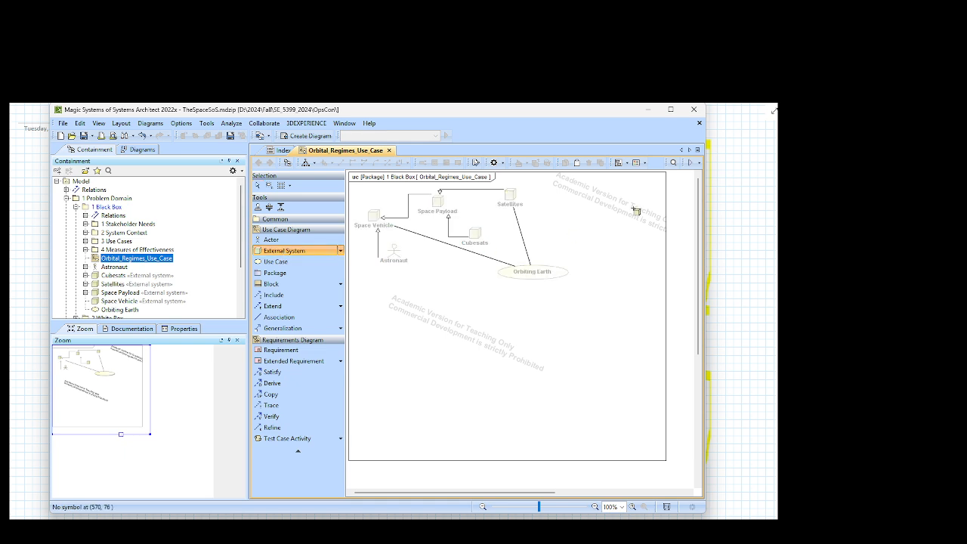
pyautogui.click(554, 188)
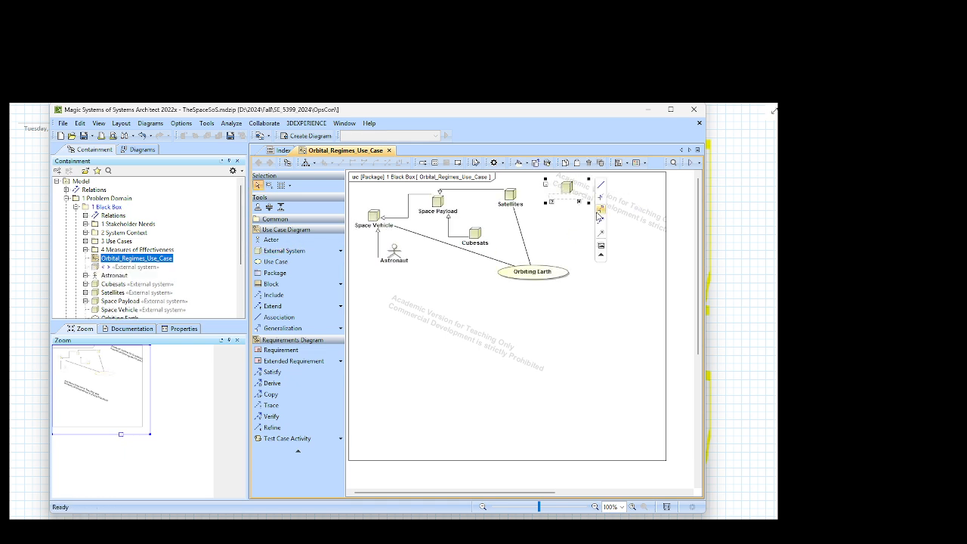
pyautogui.press('F2')
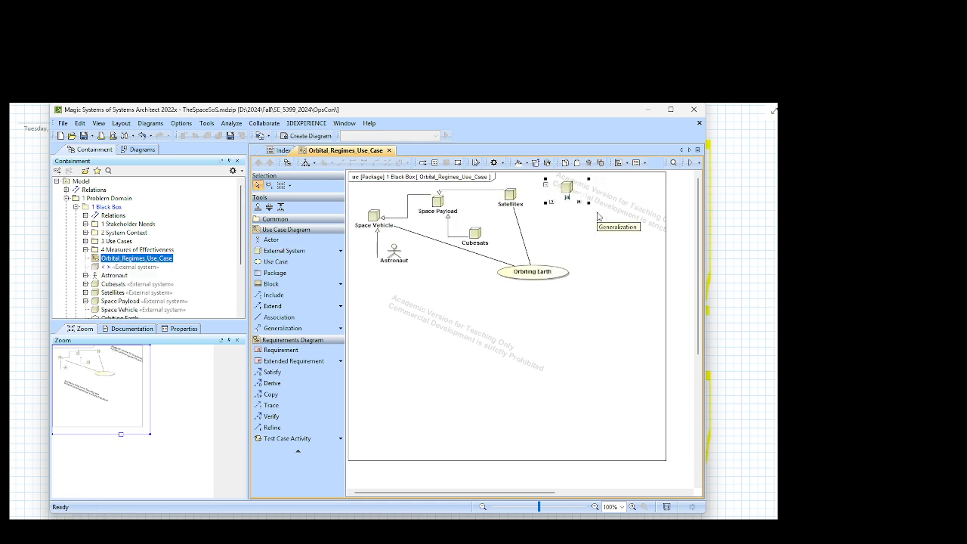
pyautogui.write('James Webb')
pyautogui.press('Return')
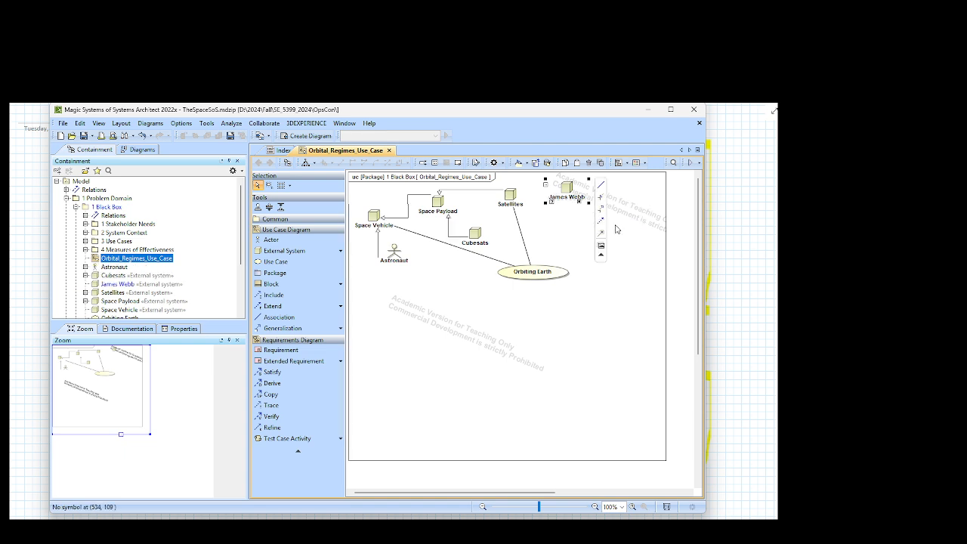
# Step: Try a generalization from Space Payload to James Webb, and delete it from both the diagram and the model
pyautogui.moveTo(571, 188)
pyautogui.click(603, 200)
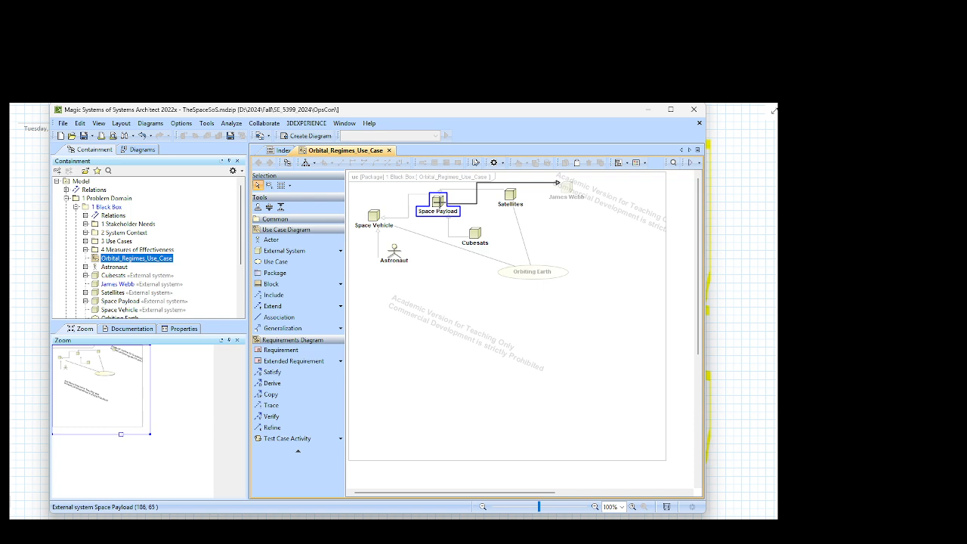
pyautogui.click(438, 202)
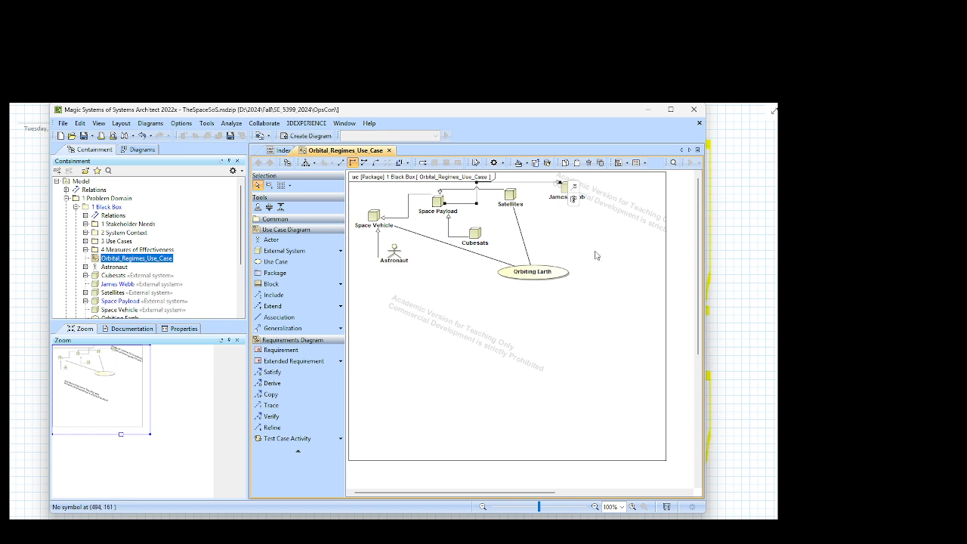
pyautogui.press('Delete')
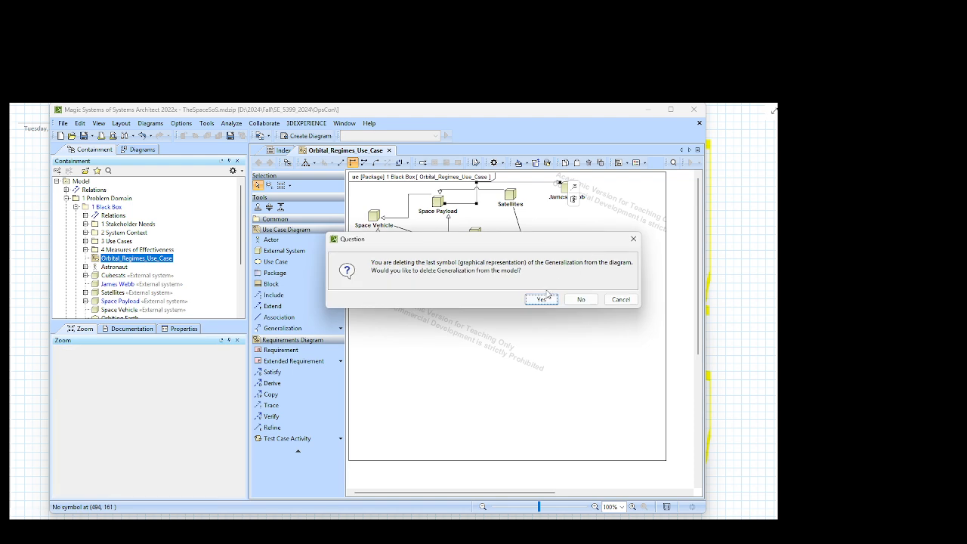
pyautogui.click(541, 299)
# Step: Draw a generalization from James Webb to Space Payload and reroute its line to run below Satellites
pyautogui.click(569, 193)
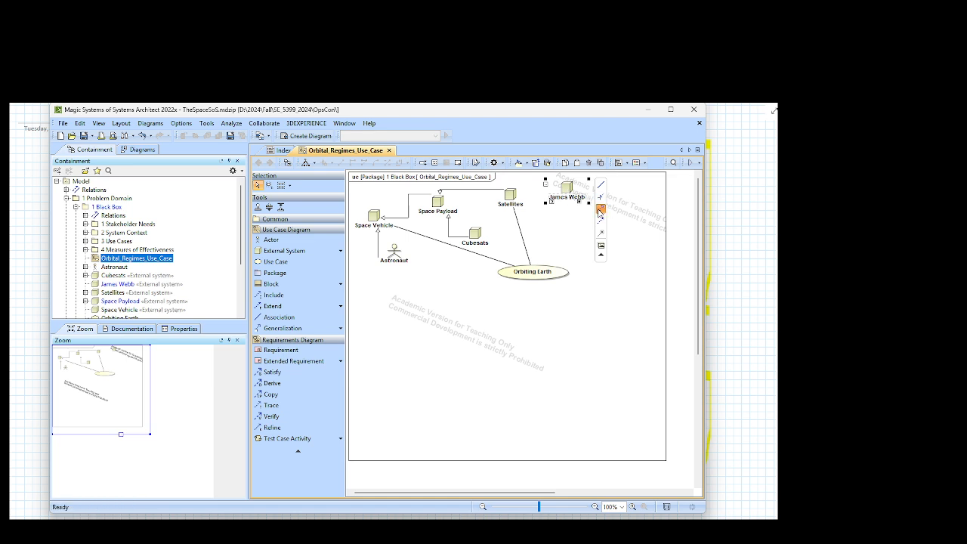
pyautogui.moveTo(600, 213); pyautogui.dragTo(439, 203)
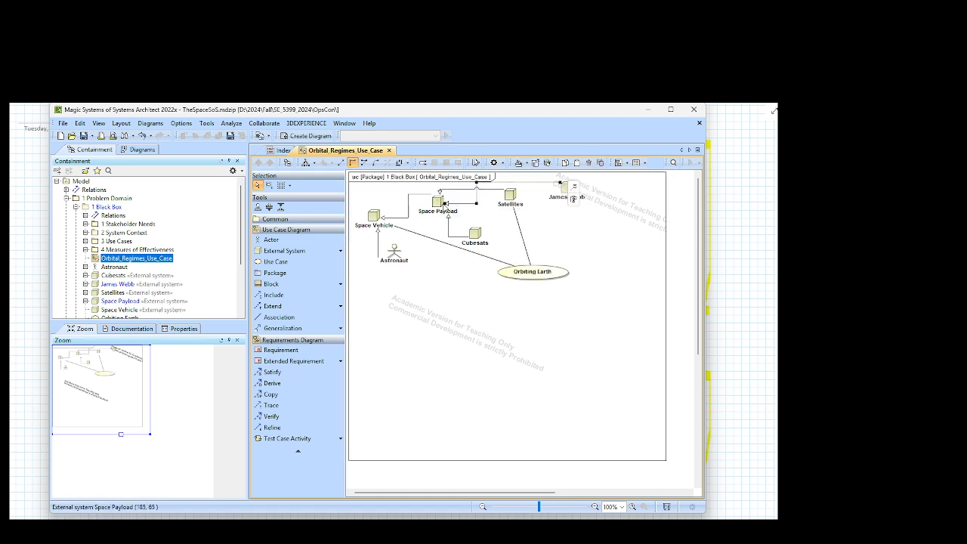
pyautogui.click(593, 276)
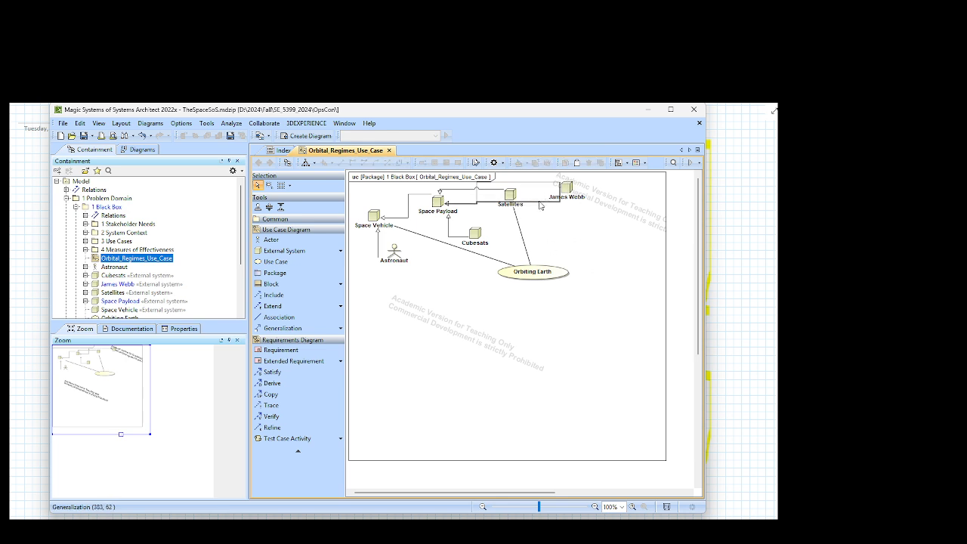
pyautogui.moveTo(541, 206); pyautogui.dragTo(543, 222)
pyautogui.click(597, 258)
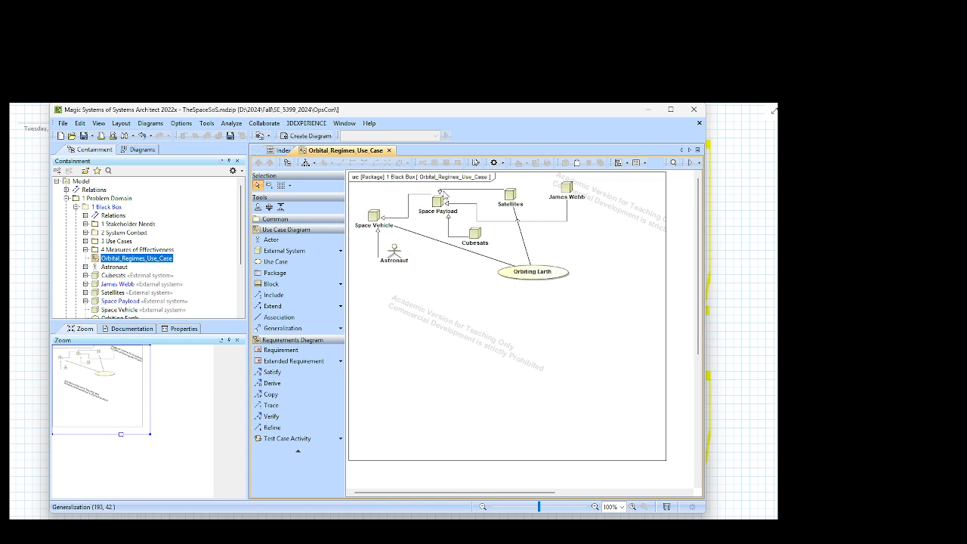
# Step: Save the project and draw an association from Cubesats to the Orbiting Earth use case
pyautogui.click(230, 136)
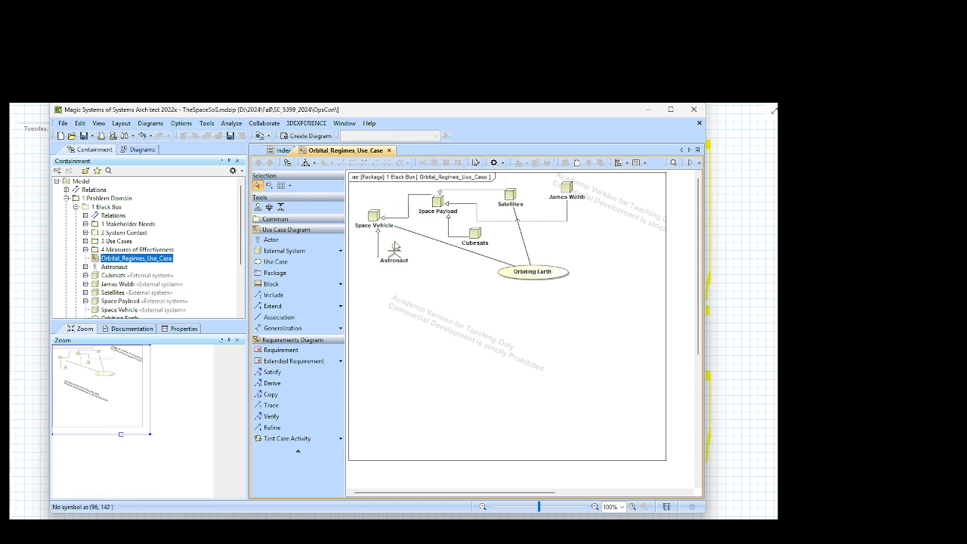
pyautogui.click(476, 241)
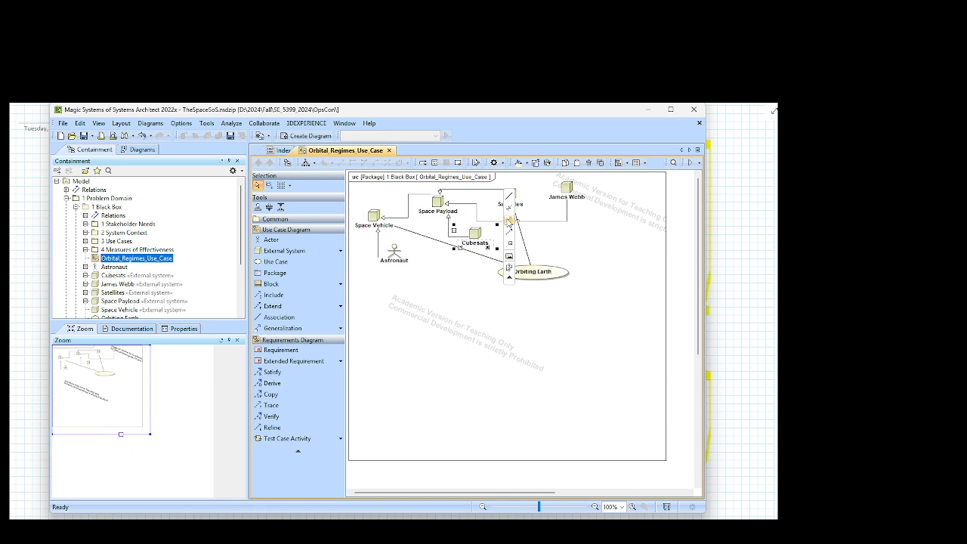
pyautogui.moveTo(511, 203); pyautogui.dragTo(529, 277)
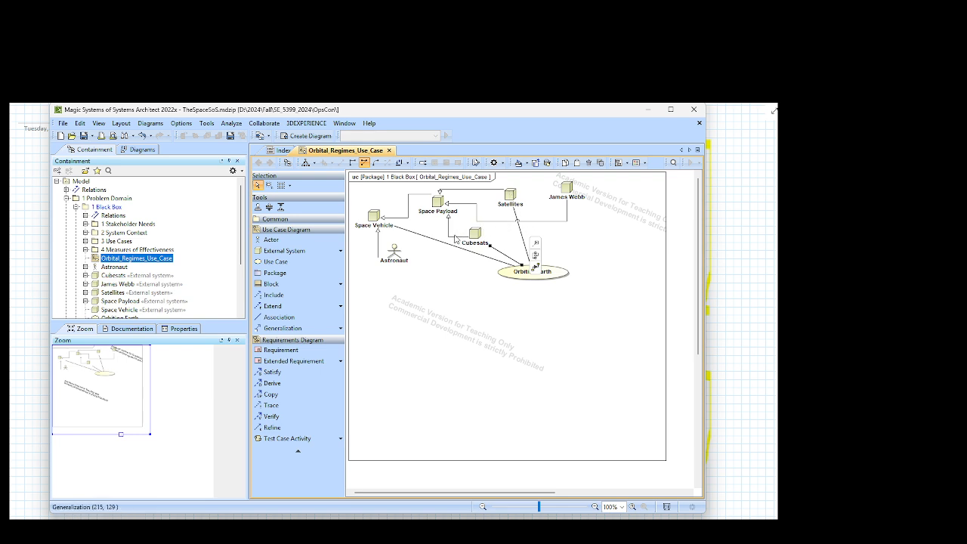
# Step: Delete the generalization between Cubesats and Space Payload from both the diagram and the model
pyautogui.click(457, 238)
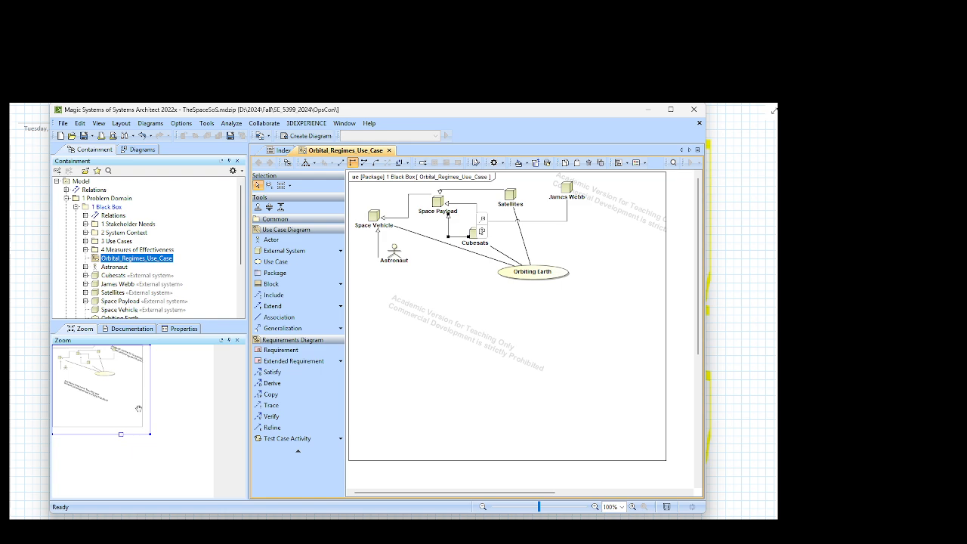
pyautogui.press('Delete')
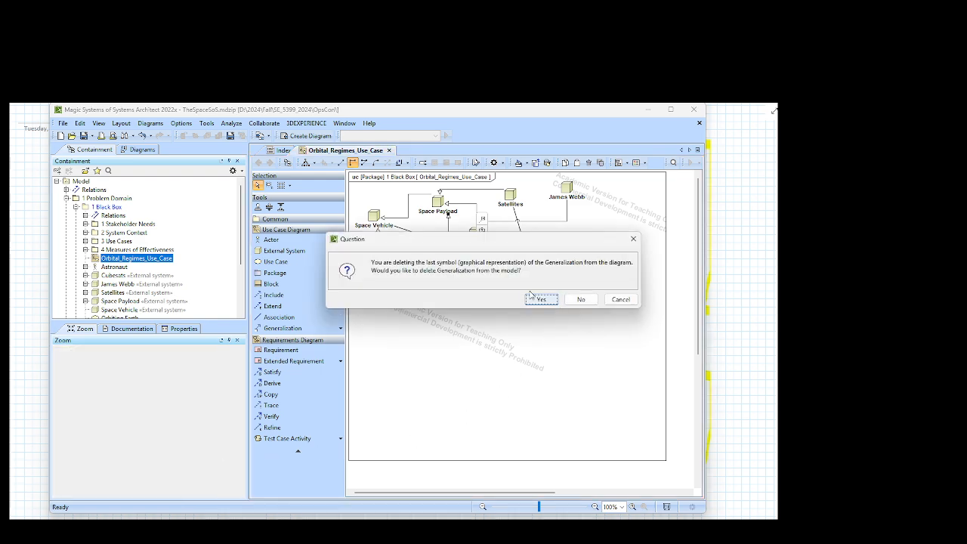
pyautogui.click(536, 299)
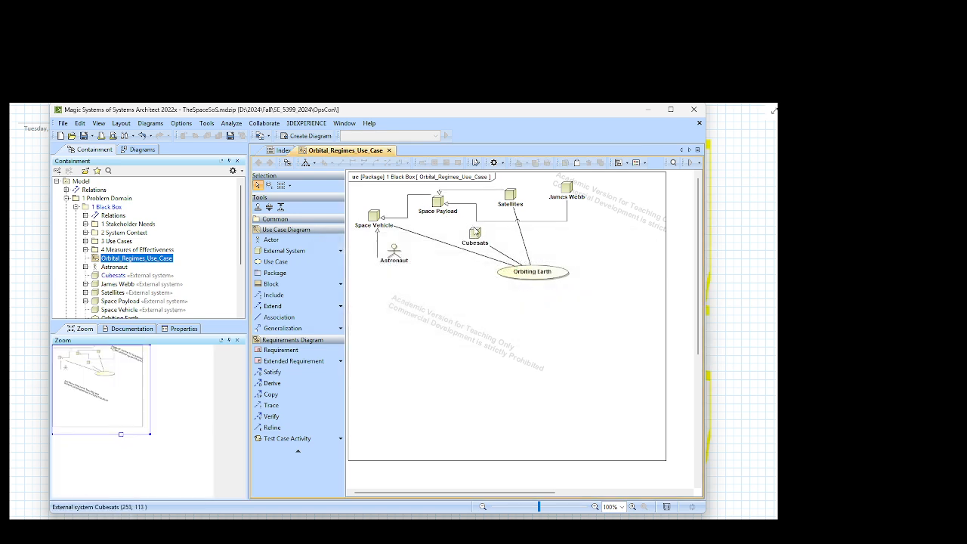
# Step: Draw a generalization from Cubesats to Satellites
pyautogui.click(478, 232)
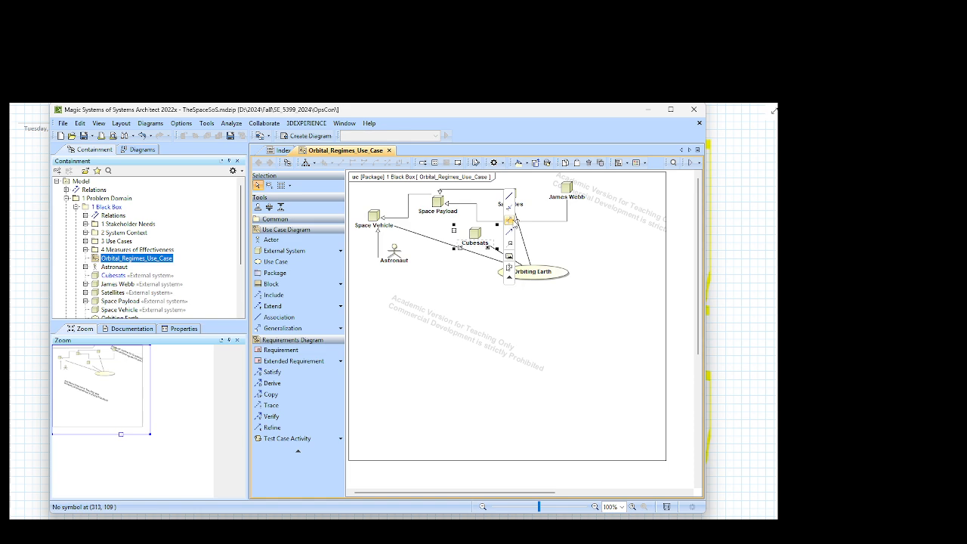
pyautogui.click(513, 220)
pyautogui.click(510, 199)
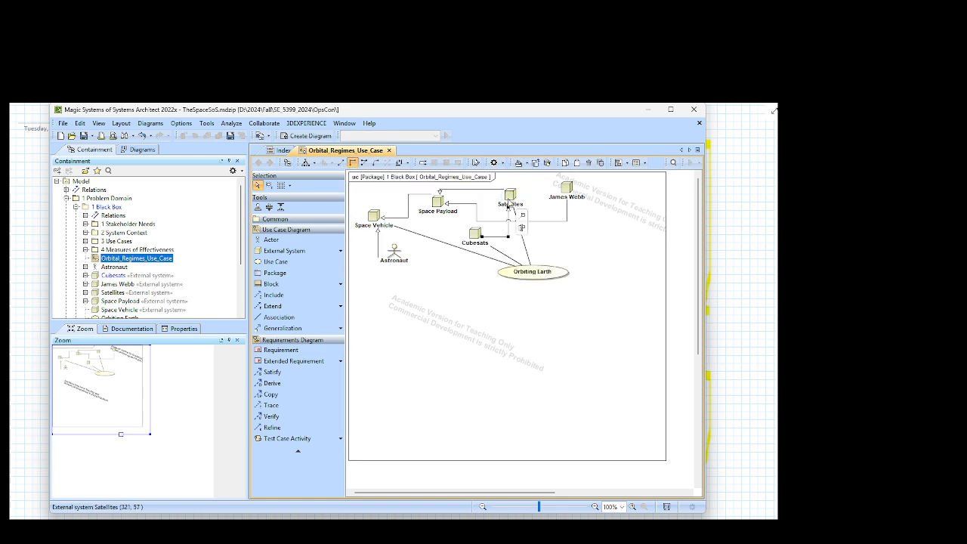
pyautogui.click(485, 334)
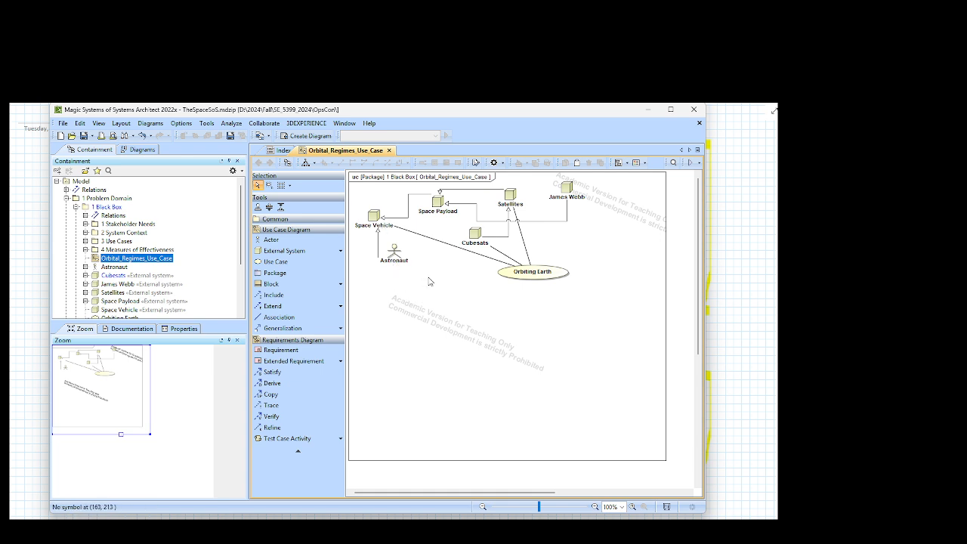
# Step: Add an External System named "Space Debris" below Astronaut in the diagram
pyautogui.click(303, 255)
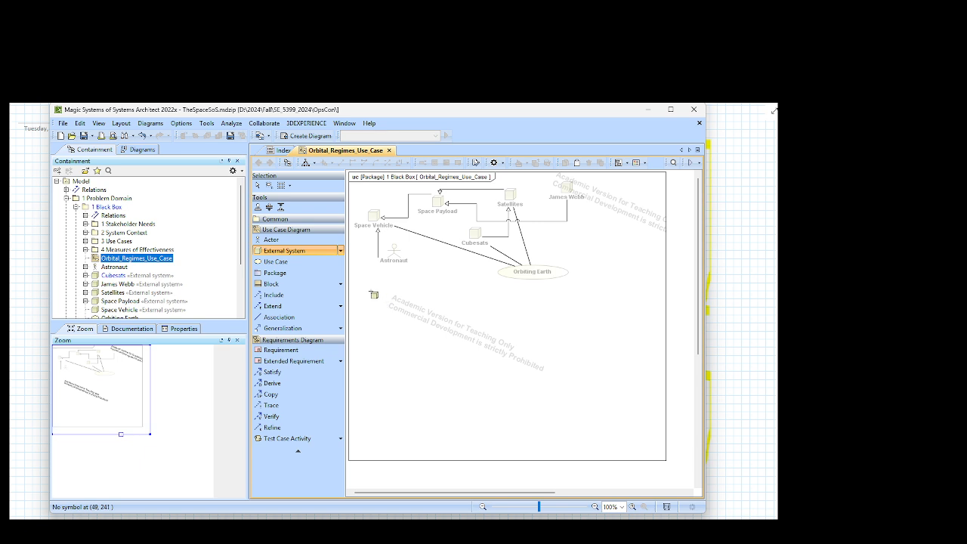
pyautogui.click(371, 291)
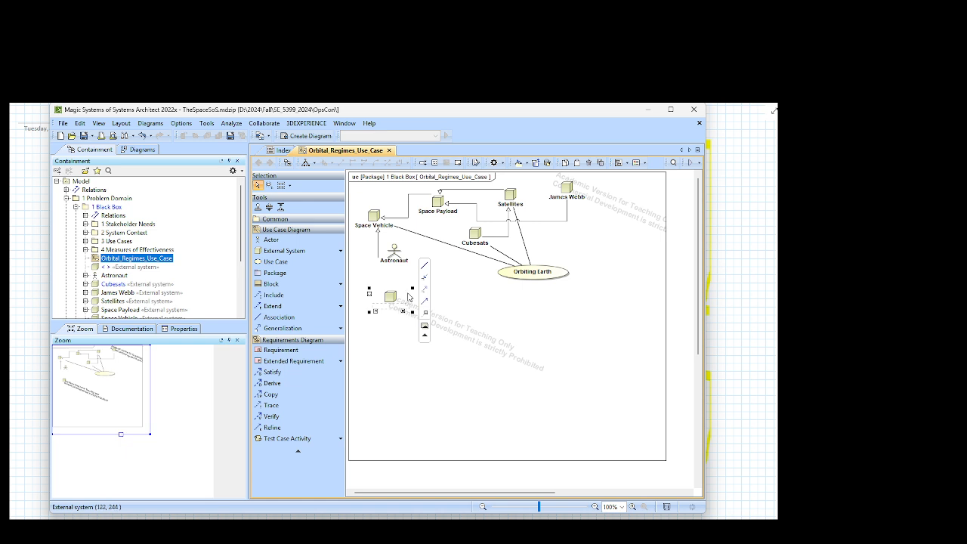
pyautogui.write('Sp')
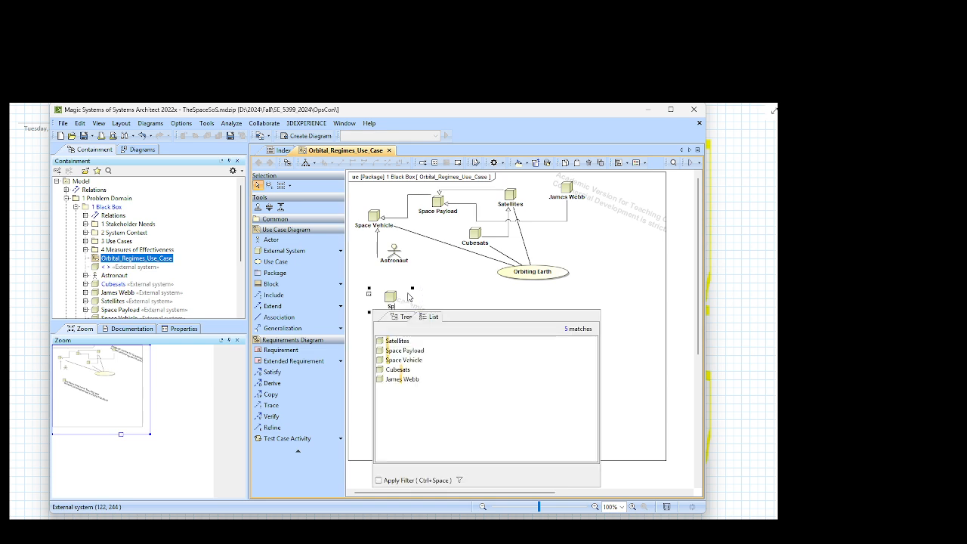
pyautogui.write('ace Debris')
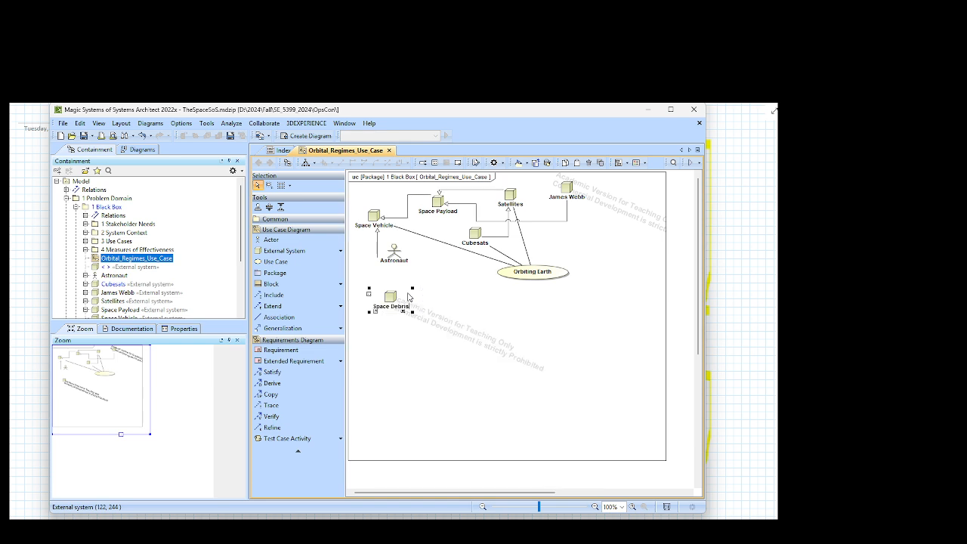
pyautogui.press('Return')
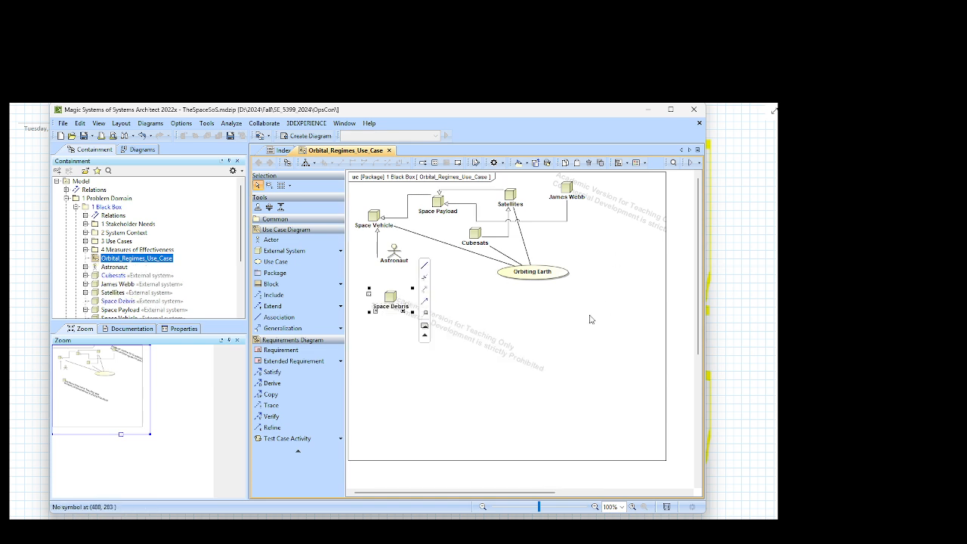
pyautogui.click(504, 328)
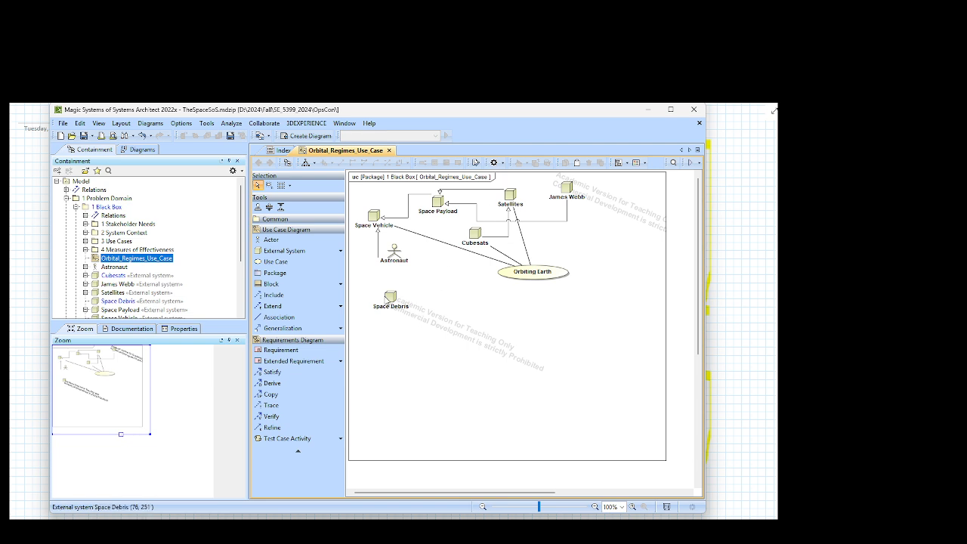
# Step: Draw an association from Space Debris to the Orbiting Earth use case
pyautogui.click(394, 300)
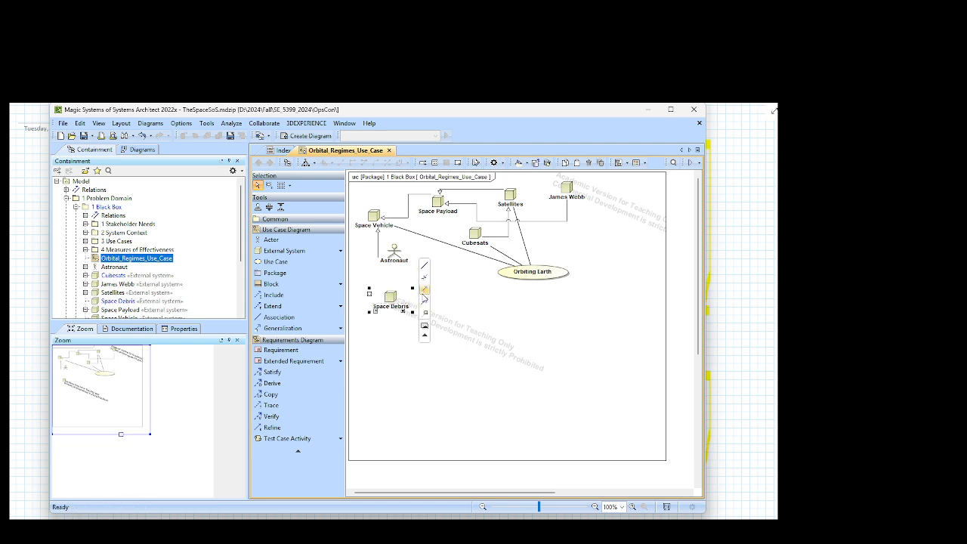
pyautogui.moveTo(424, 276); pyautogui.dragTo(508, 275)
pyautogui.click(488, 435)
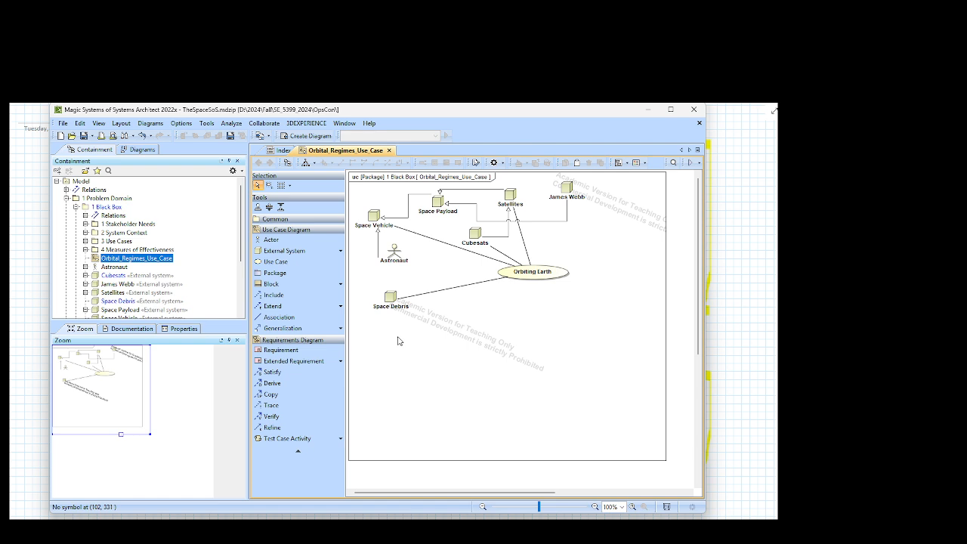
# Step: Place an External System below Space Debris and draw a generalization from it to Space Debris
pyautogui.click(309, 255)
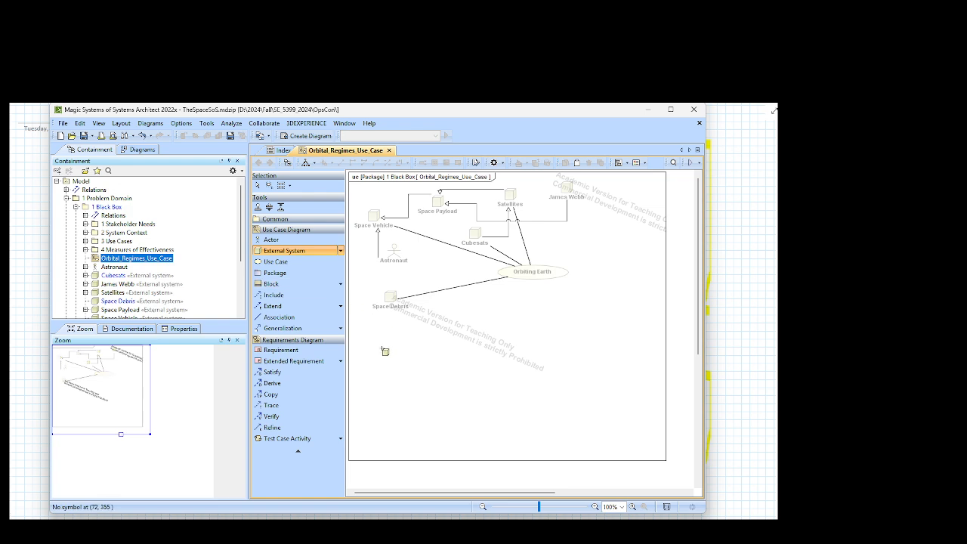
pyautogui.click(383, 350)
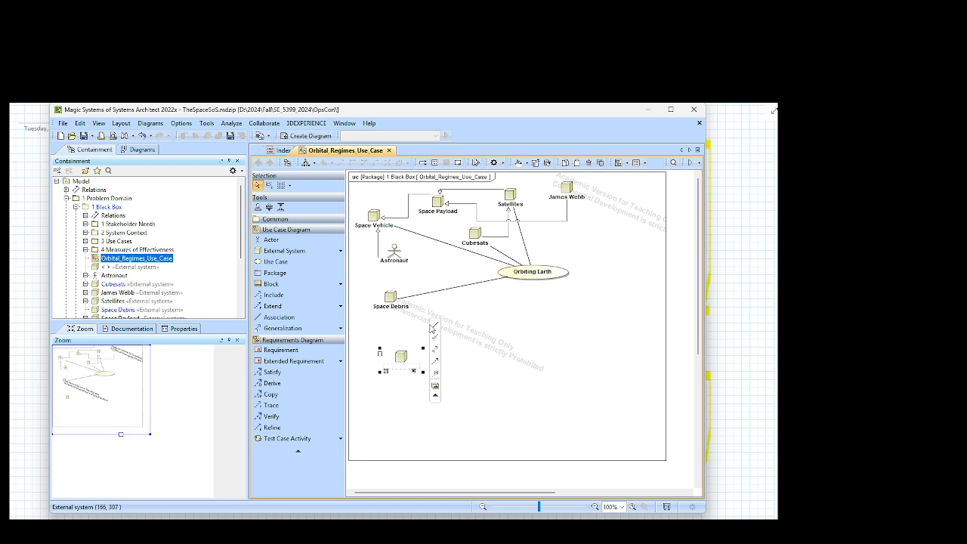
pyautogui.click(435, 345)
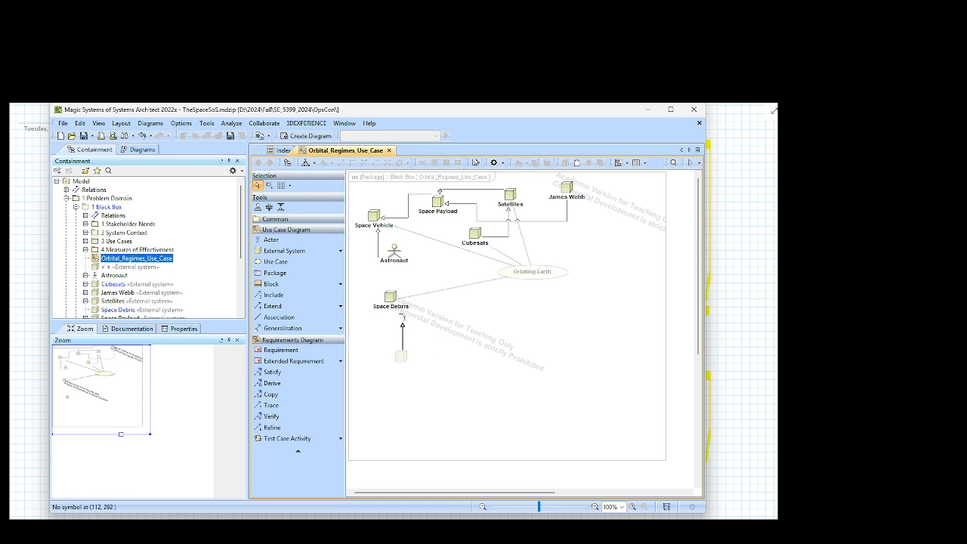
pyautogui.click(391, 300)
# Step: Move the unnamed external system directly beneath Space Debris and name it "Spent Rocket Stages"
pyautogui.moveTo(404, 361); pyautogui.dragTo(390, 361)
pyautogui.click(390, 368)
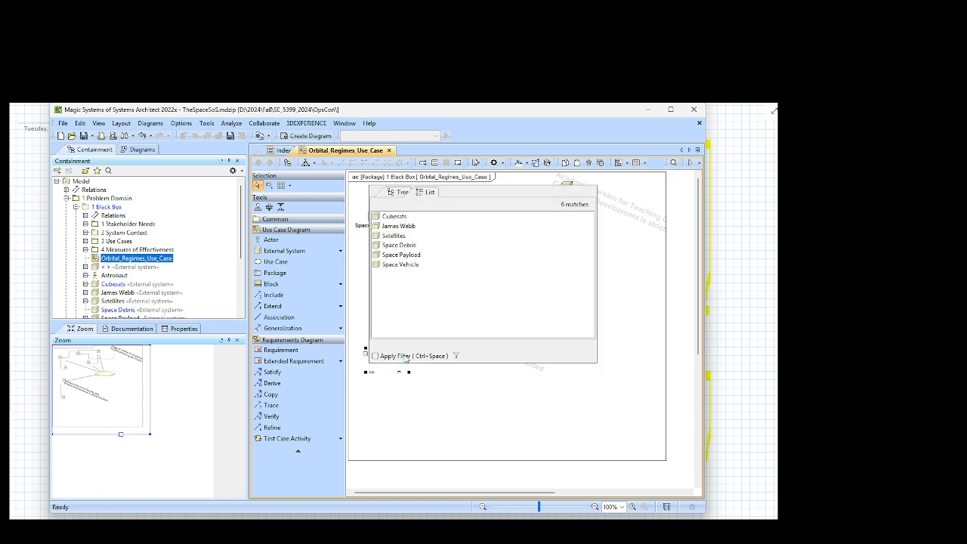
pyautogui.write('Sp')
pyautogui.press('BackSpace')
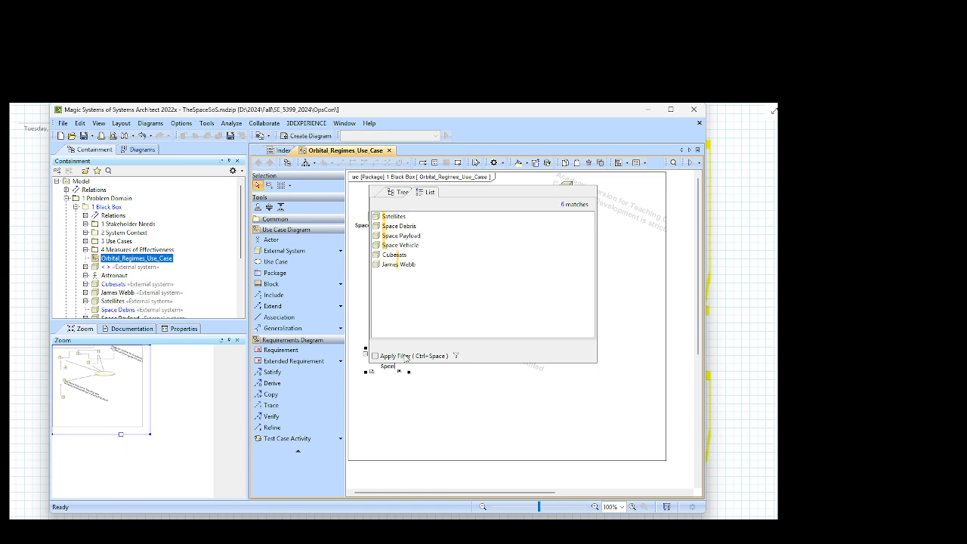
pyautogui.write('pent Roc')
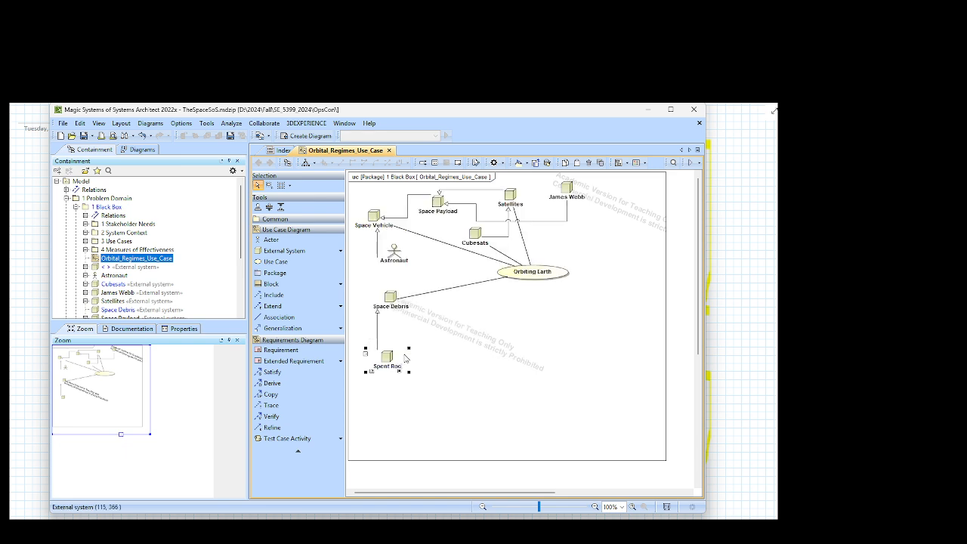
pyautogui.write('ket')
pyautogui.write(' Stages')
pyautogui.press('Return')
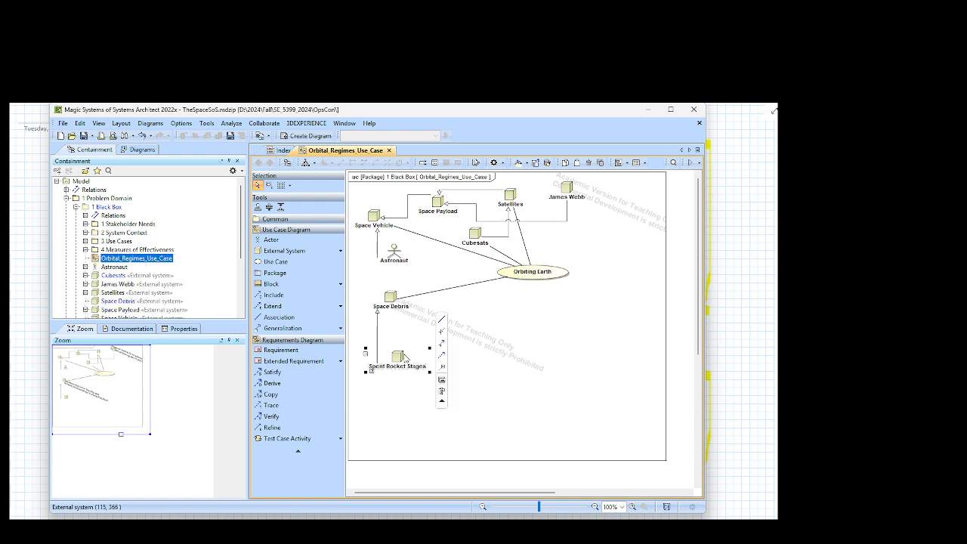
pyautogui.click(542, 360)
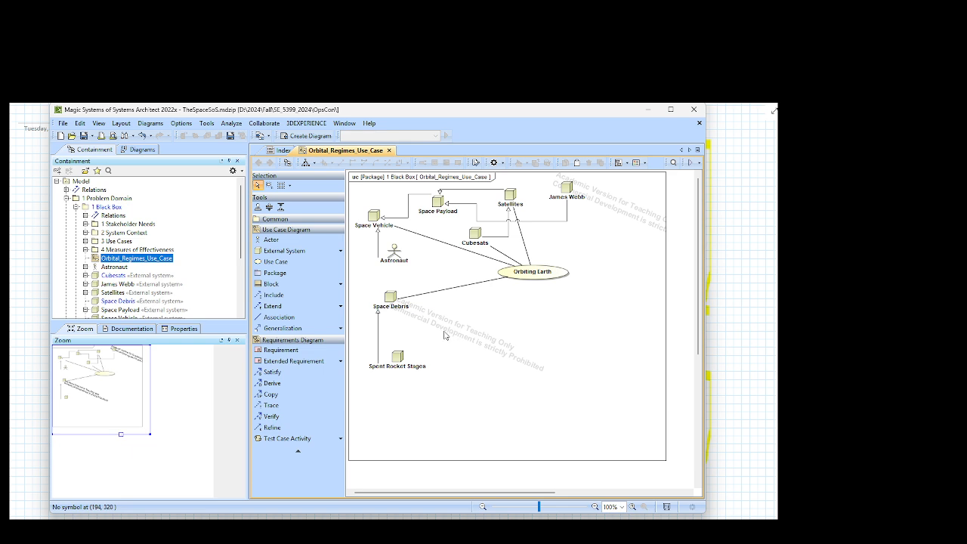
# Step: Add an External System named "Decommisioned Space Debris" to the right of Spent Rocket Stages, slightly lower
pyautogui.click(284, 250)
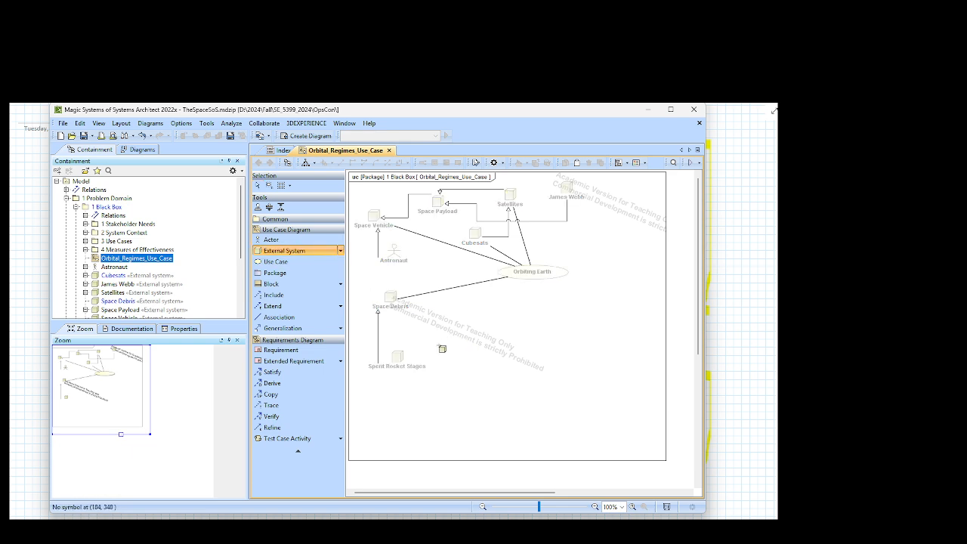
pyautogui.click(444, 348)
pyautogui.moveTo(463, 358); pyautogui.dragTo(463, 372)
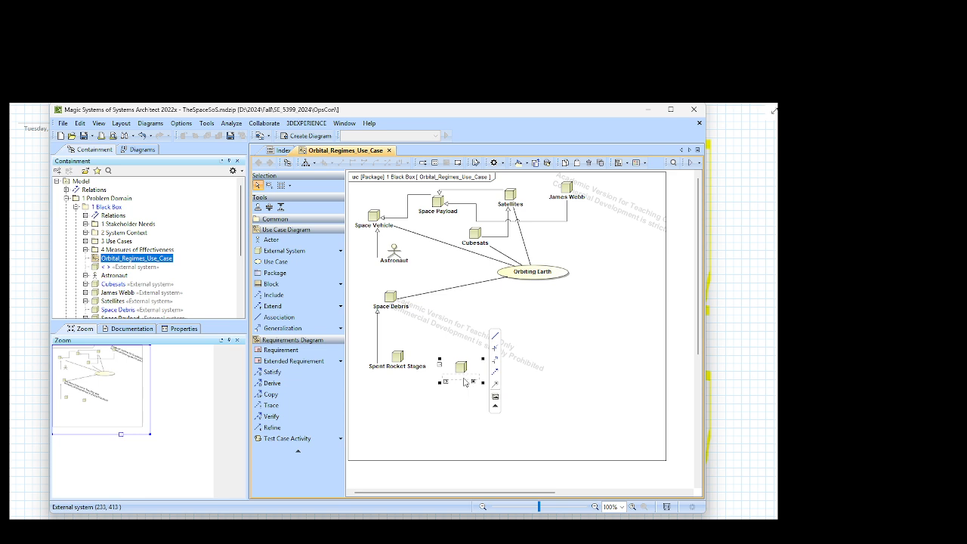
pyautogui.write('E')
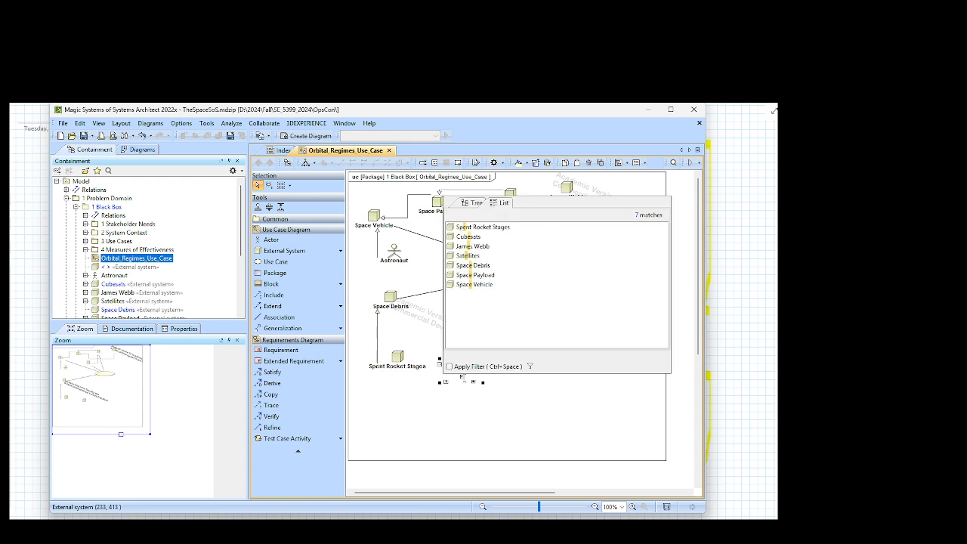
pyautogui.press('BackSpace')
pyautogui.write('Dec')
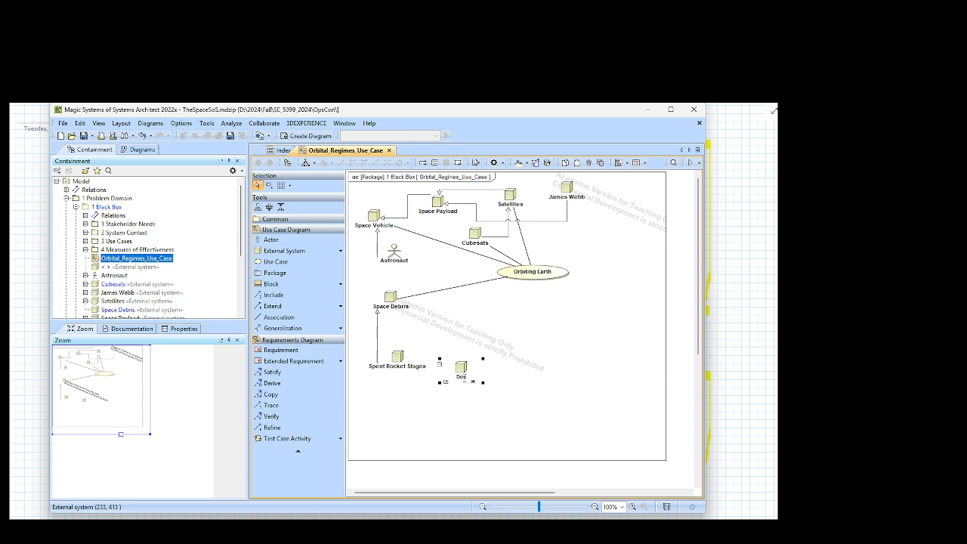
pyautogui.write('commi')
pyautogui.press('BackSpace')
pyautogui.press('BackSpace')
pyautogui.press('BackSpace')
pyautogui.write('mmisioned Space Debris')
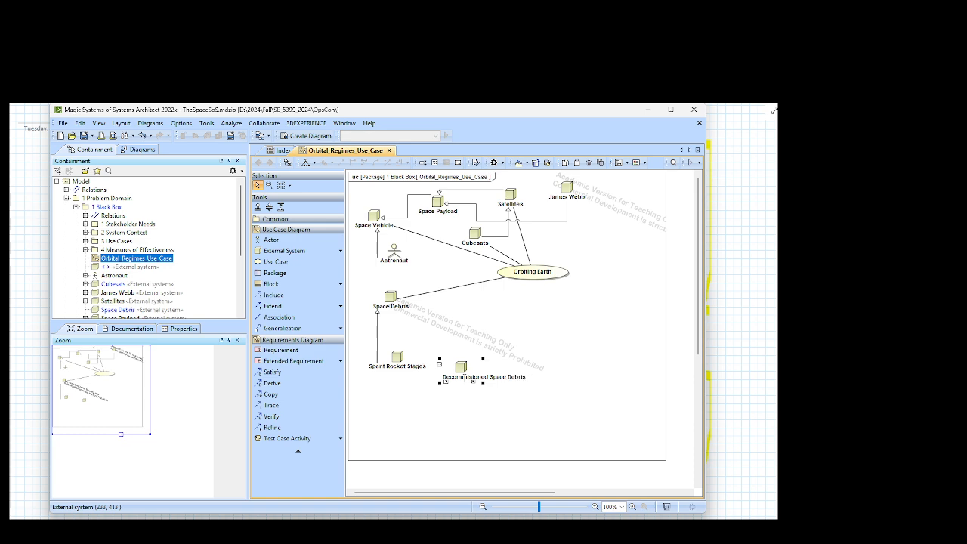
pyautogui.press('Return')
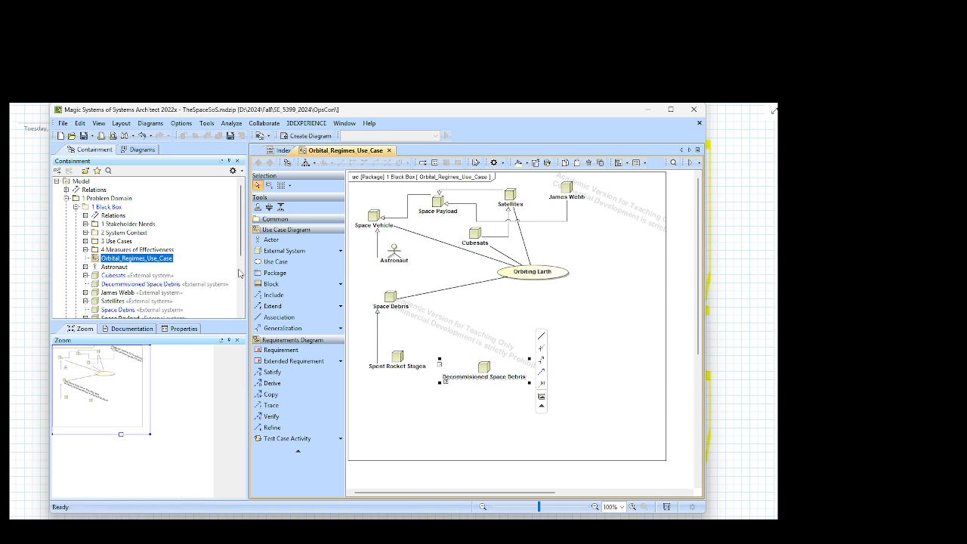
# Step: Rename the Decommisioned Space Debris external system in the model tree to "Decommisioned Satellites"
pyautogui.click(172, 284)
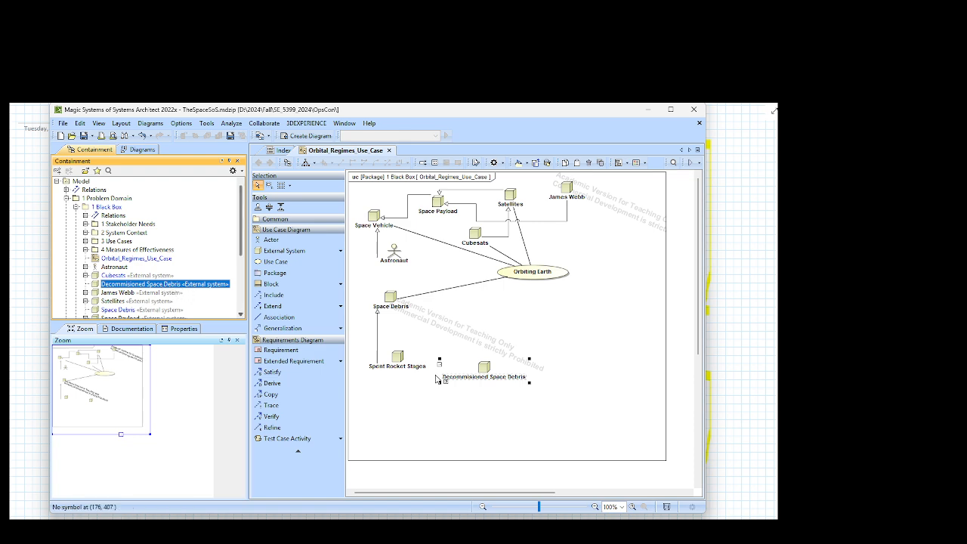
pyautogui.rightClick(176, 285)
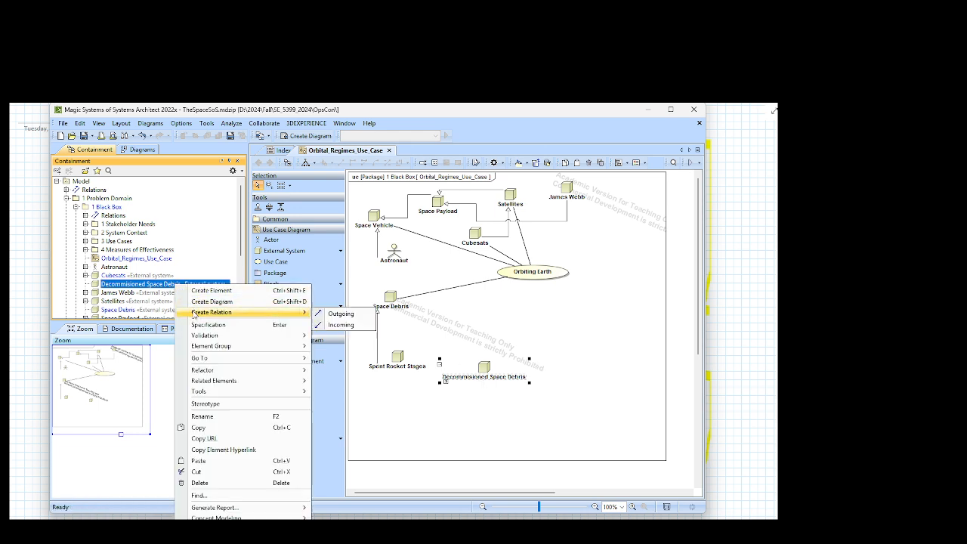
pyautogui.click(165, 285)
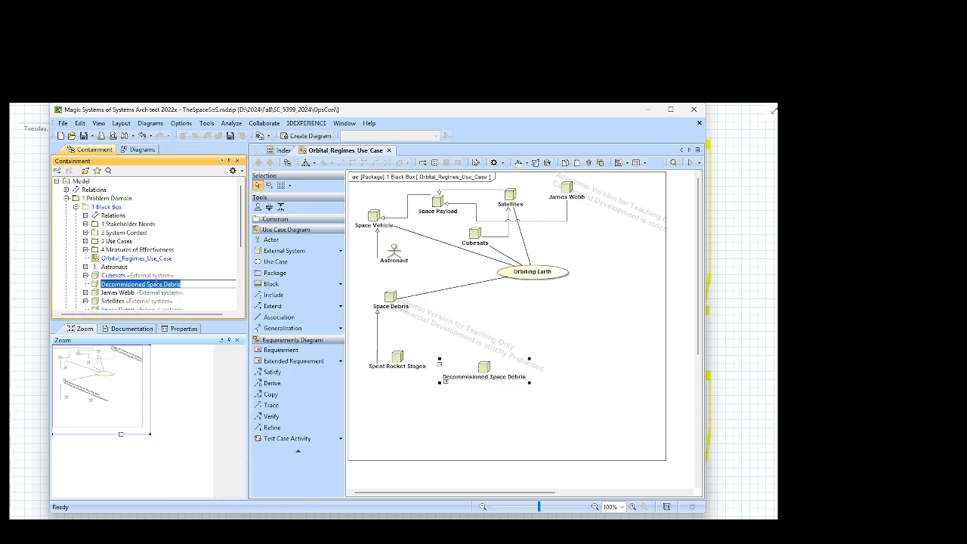
pyautogui.moveTo(147, 285); pyautogui.dragTo(190, 285)
pyautogui.write('Satell')
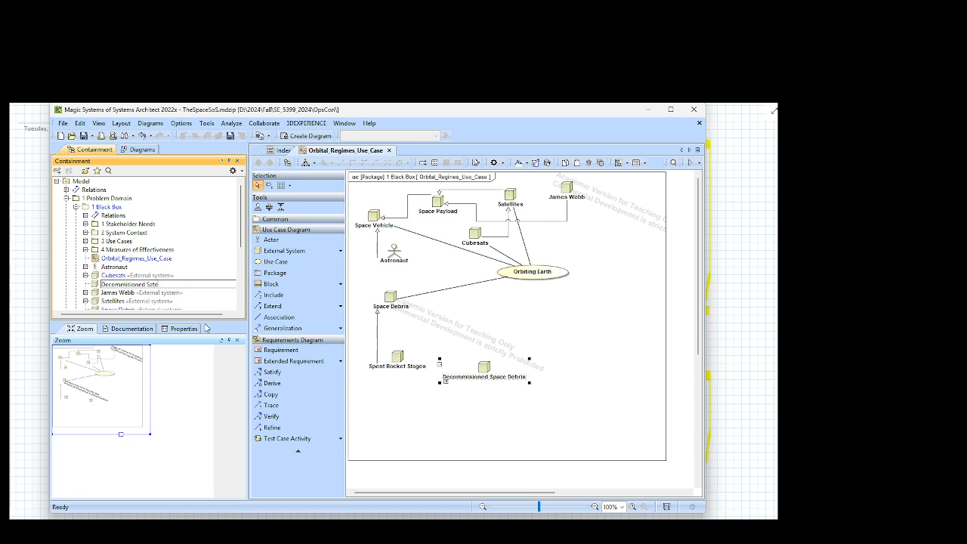
pyautogui.write('ites')
pyautogui.press('Return')
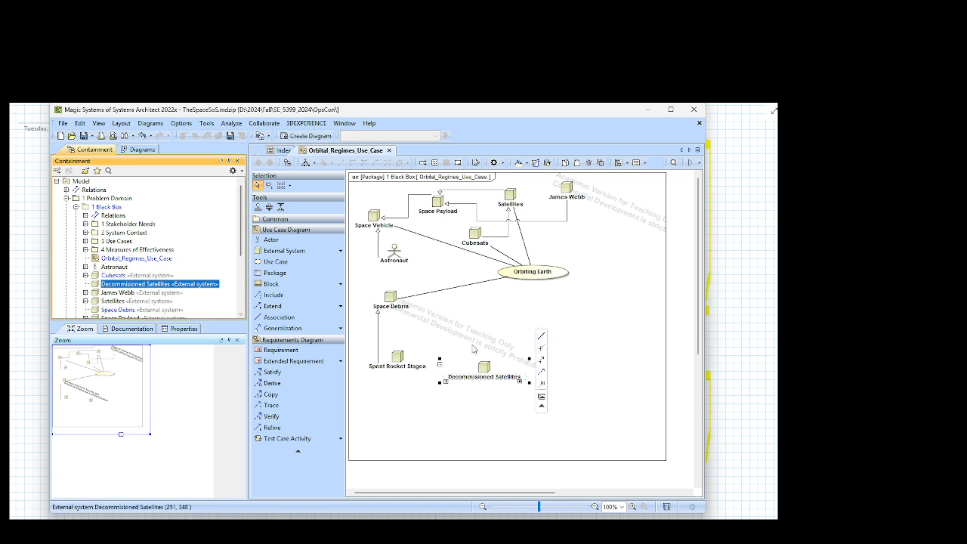
pyautogui.click(492, 366)
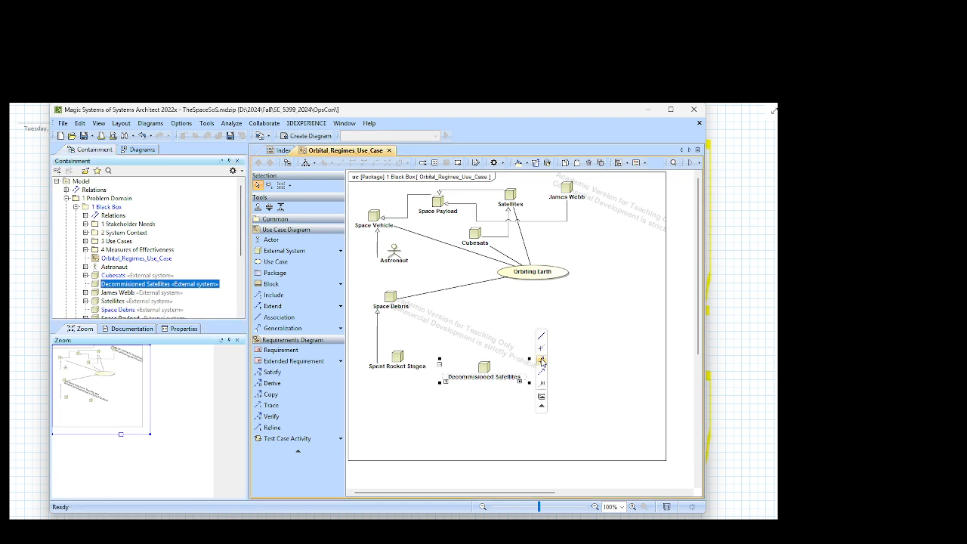
pyautogui.click(542, 360)
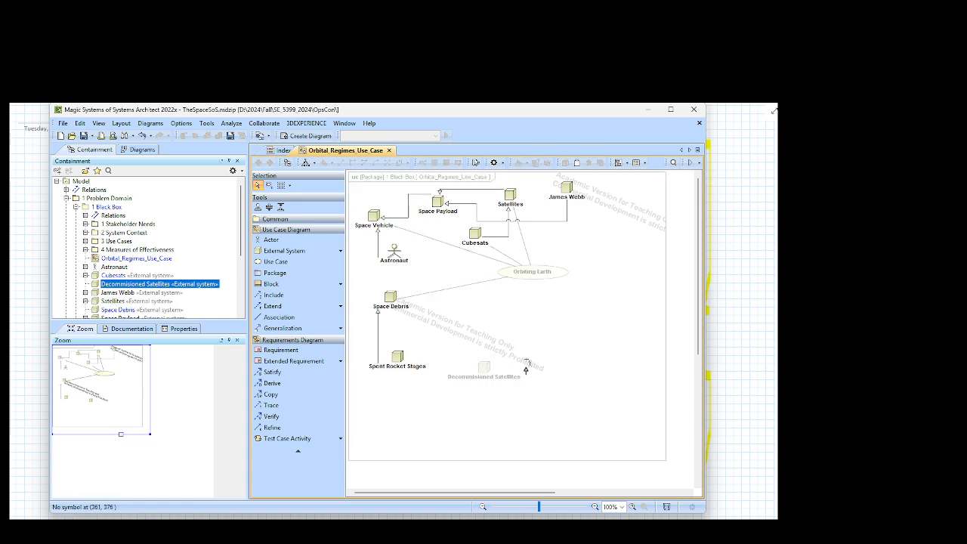
pyautogui.click(482, 349)
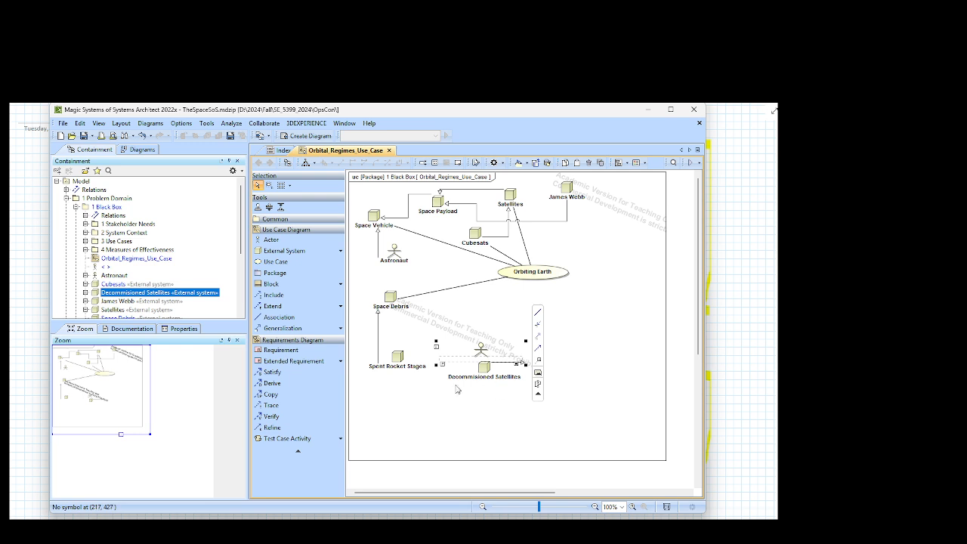
pyautogui.hotkey('ctrl', 'z')
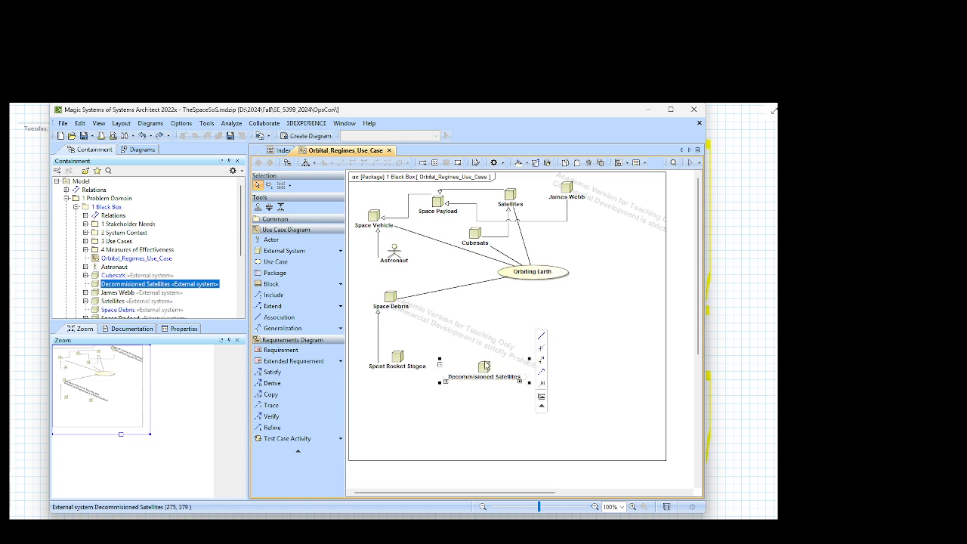
# Step: Draw a generalization from Decommisioned Satellites to Space Debris and save the project
pyautogui.moveTo(541, 360); pyautogui.dragTo(392, 297)
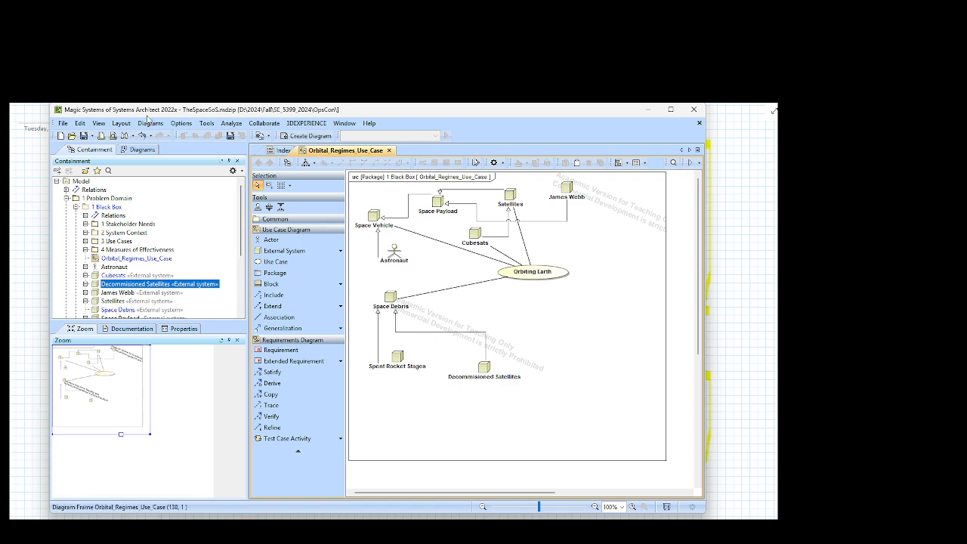
pyautogui.click(230, 136)
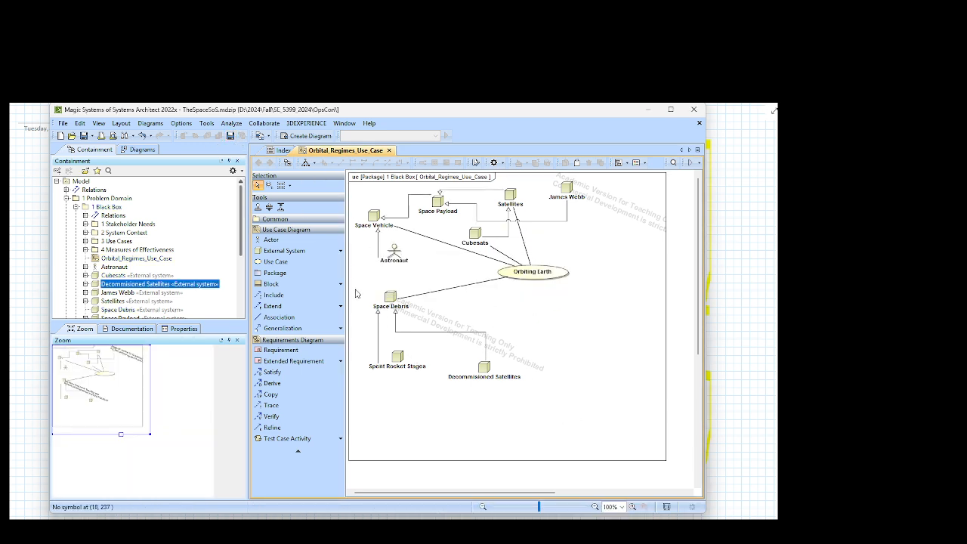
# Step: Narrow the model browser to enlarge the drawing area and extend the diagram frame to the right and slightly downward
pyautogui.moveTo(246, 327); pyautogui.dragTo(210, 330)
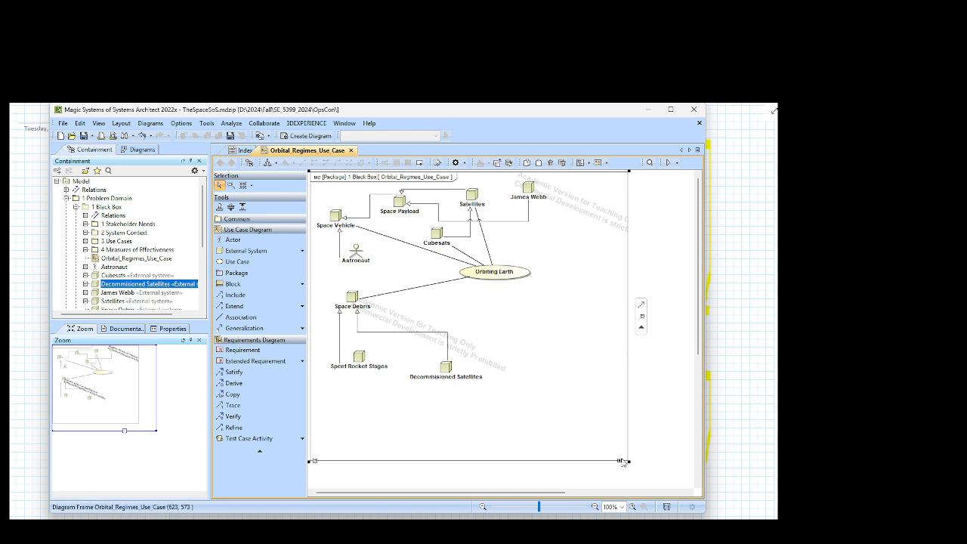
pyautogui.moveTo(624, 461); pyautogui.dragTo(692, 470)
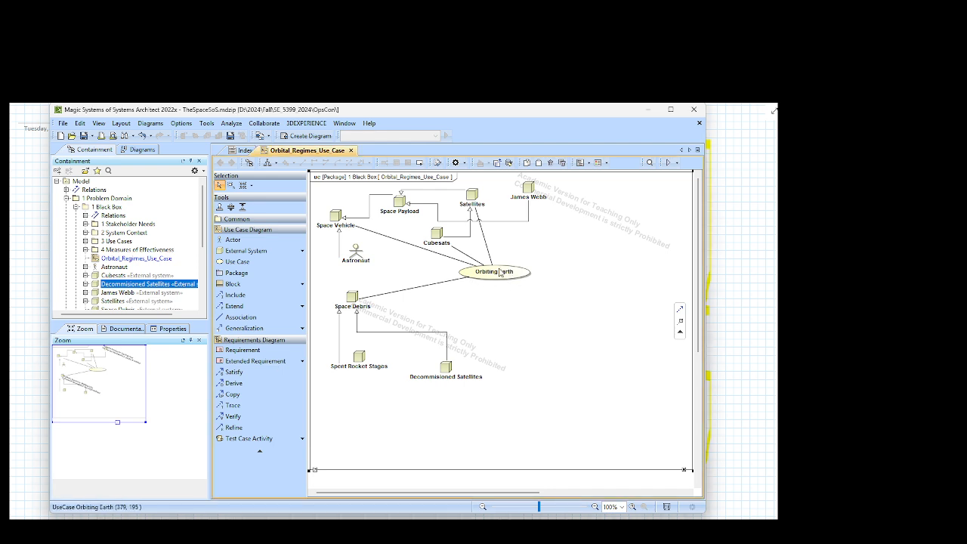
# Step: Add a use case named "Observing Earth" well below Orbiting Earth, slightly to its right
pyautogui.click(238, 265)
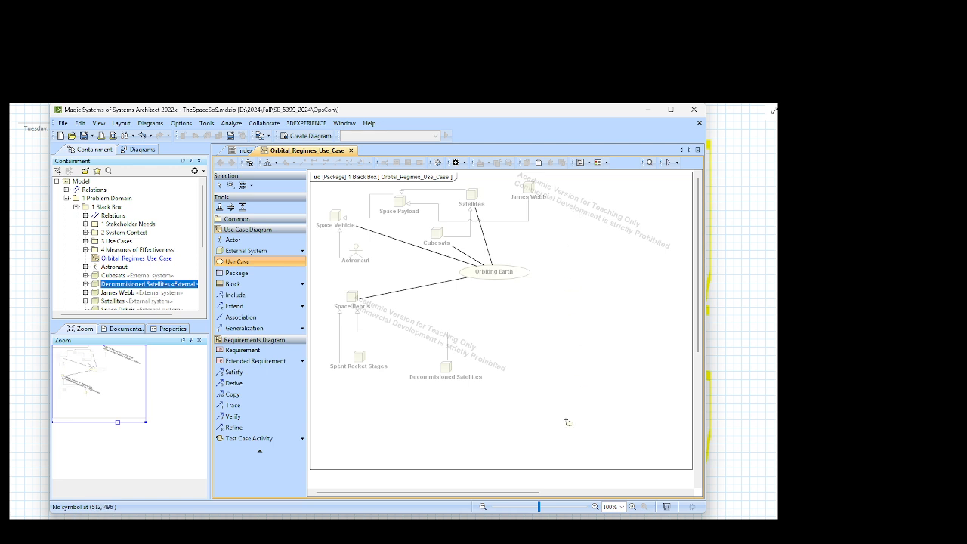
pyautogui.click(567, 421)
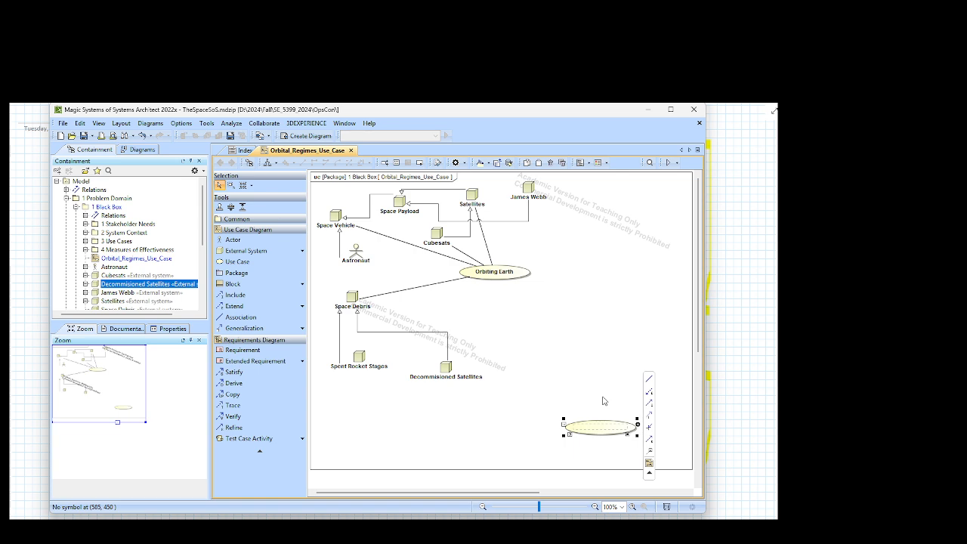
pyautogui.write('Obser')
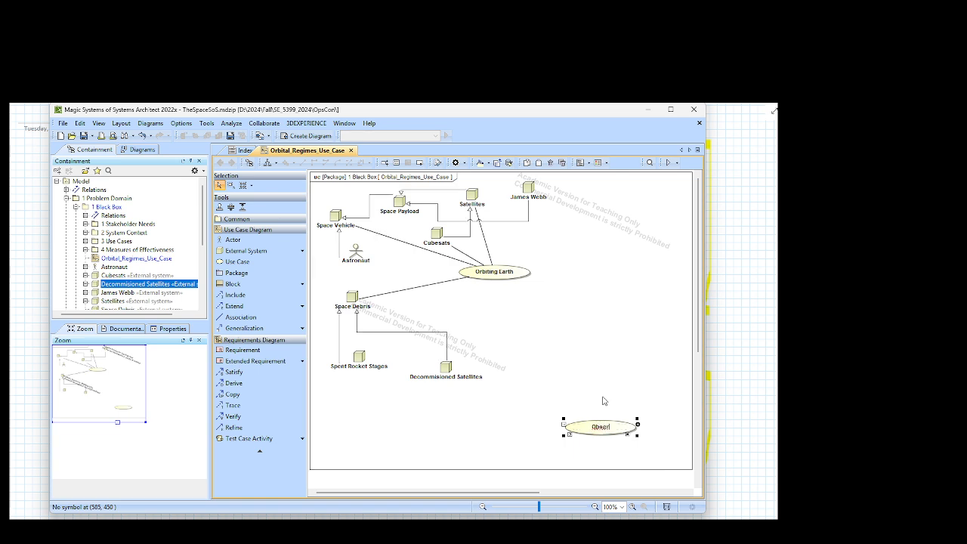
pyautogui.write('ving Earth')
pyautogui.click(590, 399)
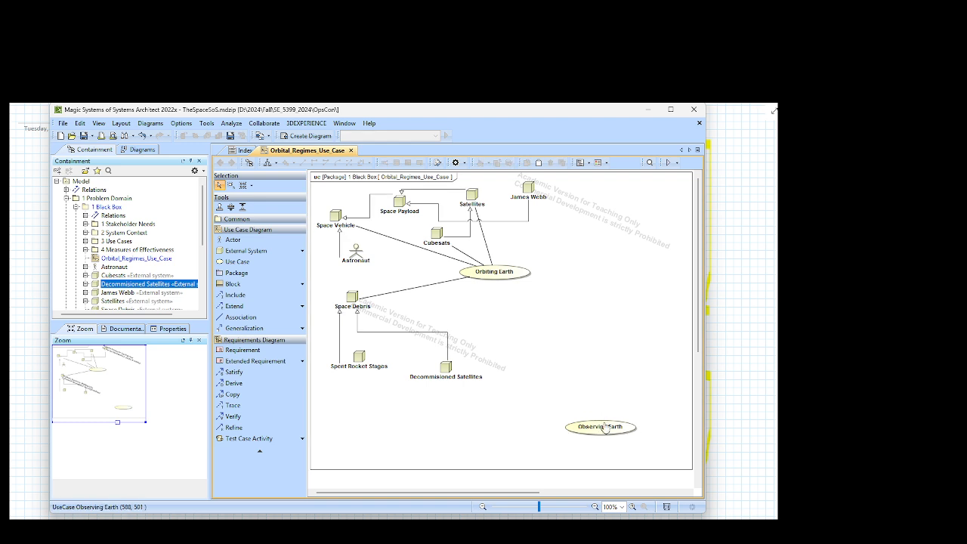
pyautogui.moveTo(602, 427); pyautogui.dragTo(556, 406)
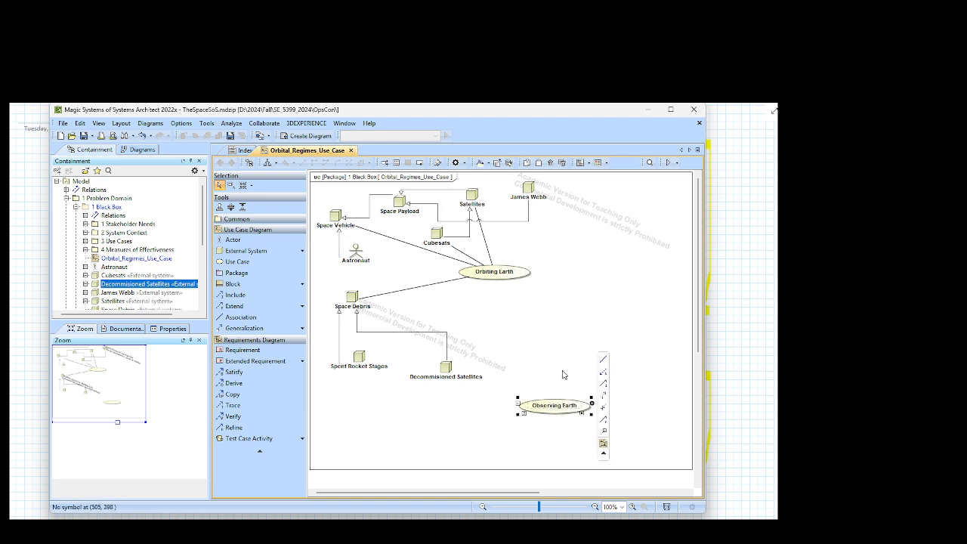
# Step: Draw a generalization from Observing Earth to Orbiting Earth and route it as a stepped line entering Orbiting Earth from below
pyautogui.click(604, 396)
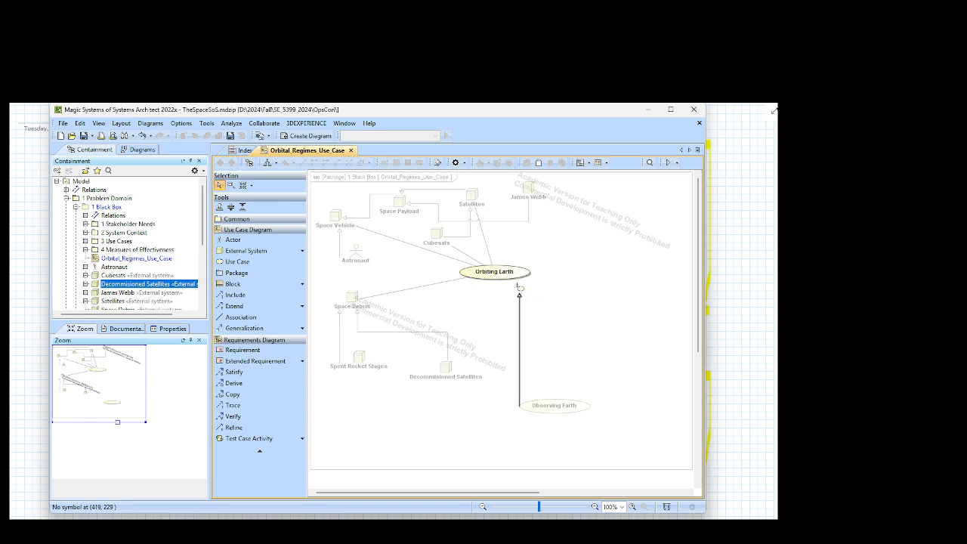
pyautogui.click(502, 275)
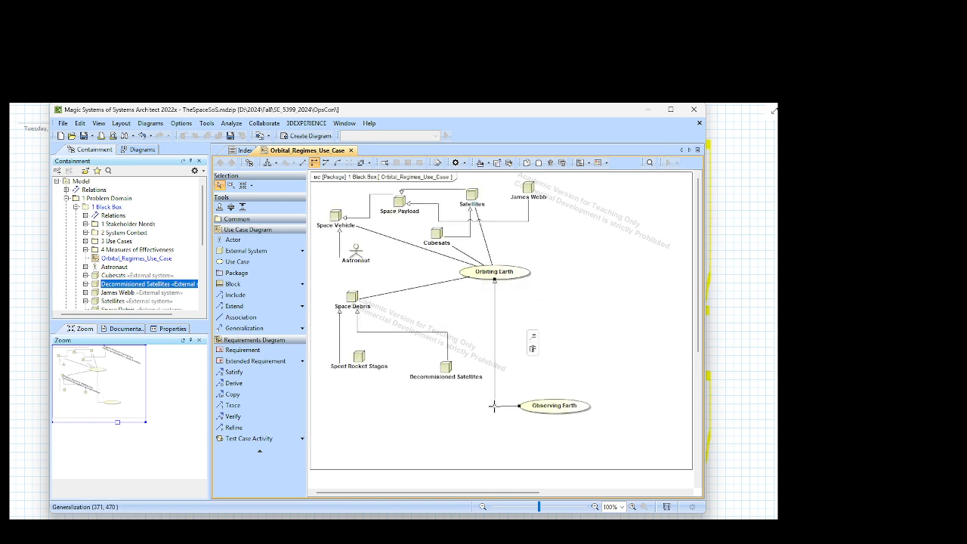
pyautogui.moveTo(495, 334); pyautogui.dragTo(543, 333)
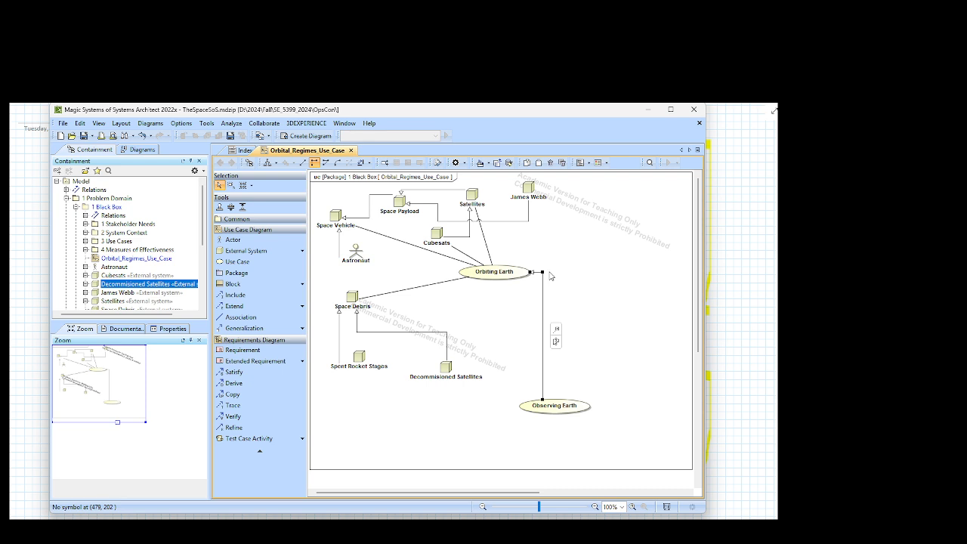
pyautogui.moveTo(542, 272); pyautogui.dragTo(520, 314)
pyautogui.moveTo(515, 406); pyautogui.dragTo(488, 333)
pyautogui.click(575, 382)
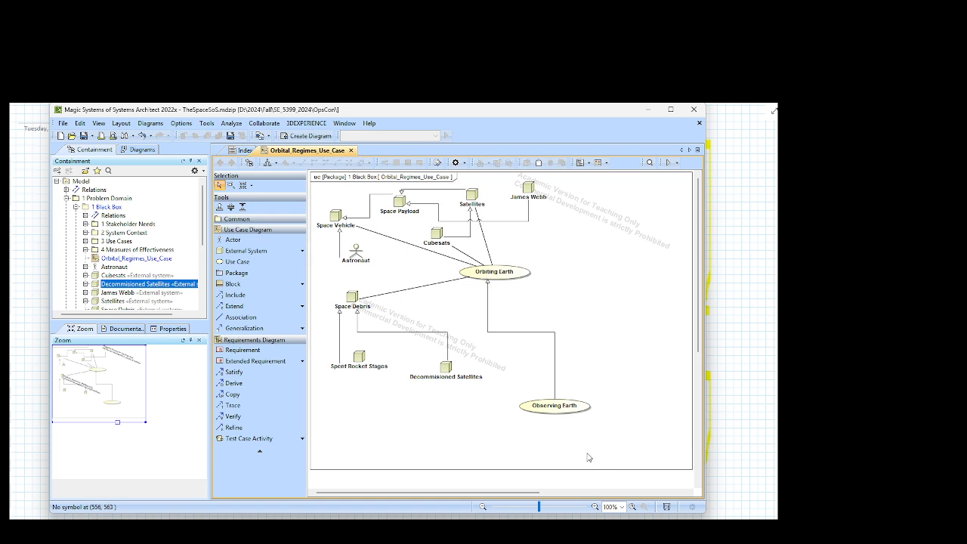
# Step: Shift the lower segment of the generalization line leftward and move the Observing Earth use case slightly up and left
pyautogui.click(554, 369)
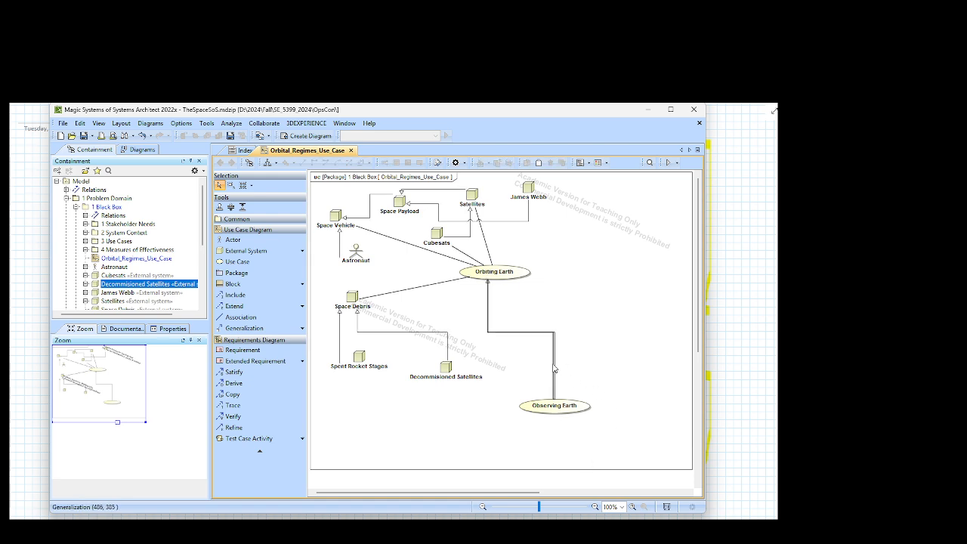
pyautogui.moveTo(554, 369); pyautogui.dragTo(528, 369)
pyautogui.click(557, 446)
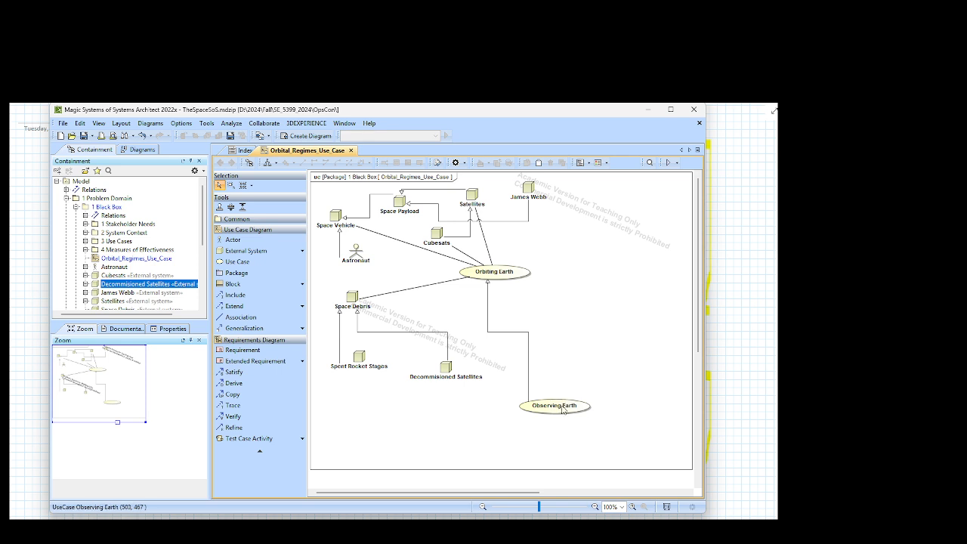
pyautogui.moveTo(564, 409); pyautogui.dragTo(554, 390)
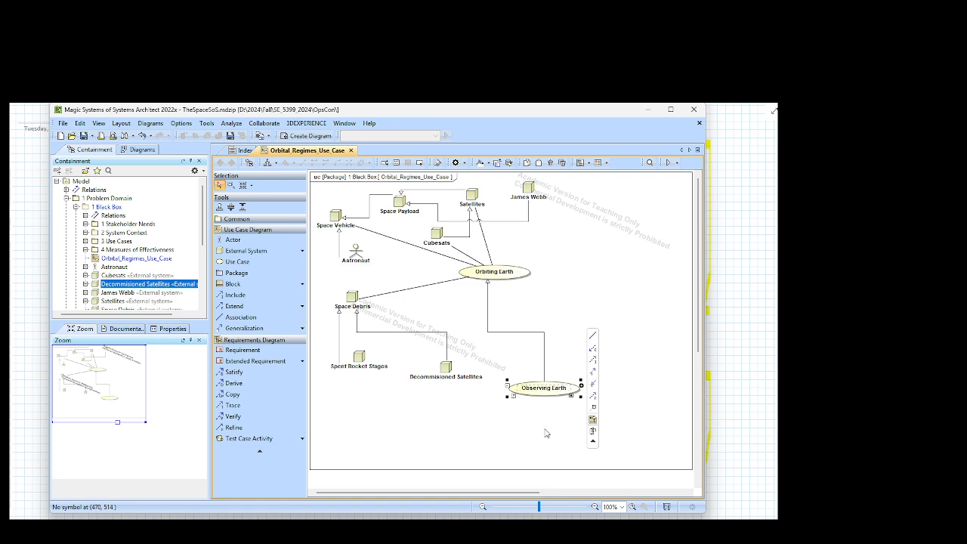
pyautogui.click(543, 429)
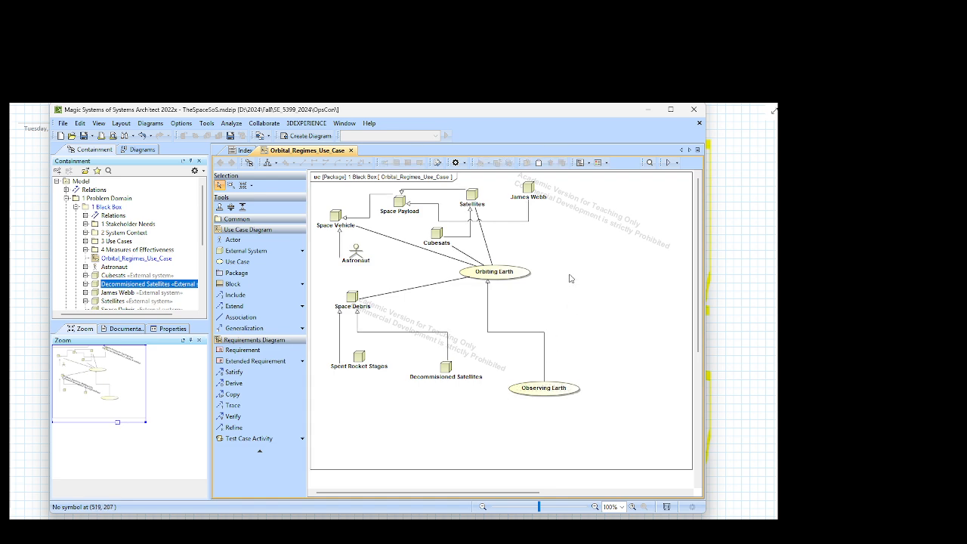
# Step: Add a use case named "Weather Awareness" below Observing Earth
pyautogui.click(240, 264)
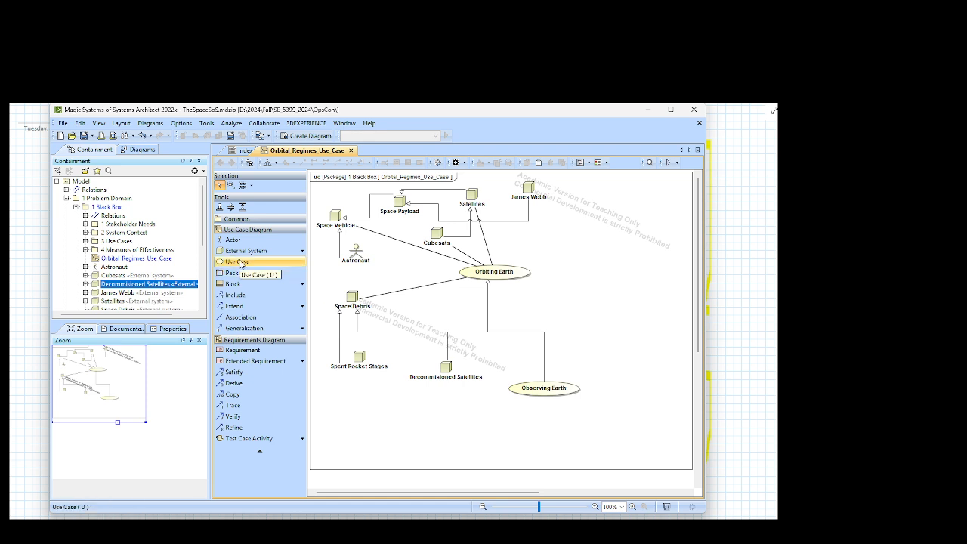
pyautogui.click(243, 264)
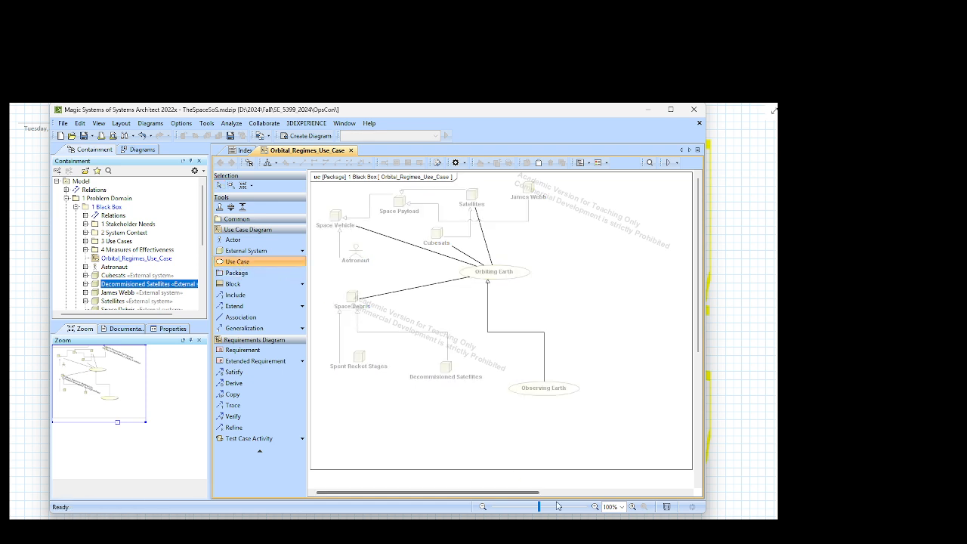
pyautogui.click(493, 436)
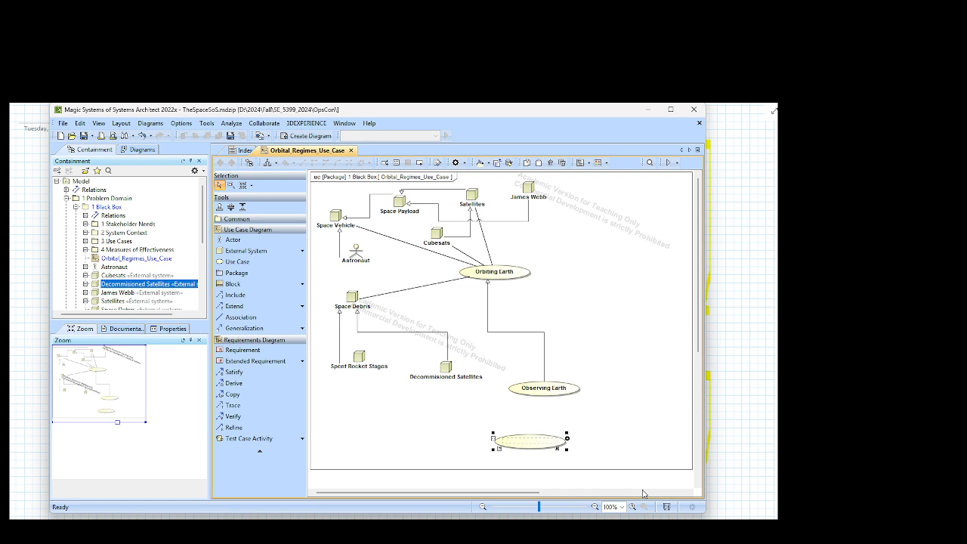
pyautogui.write('w')
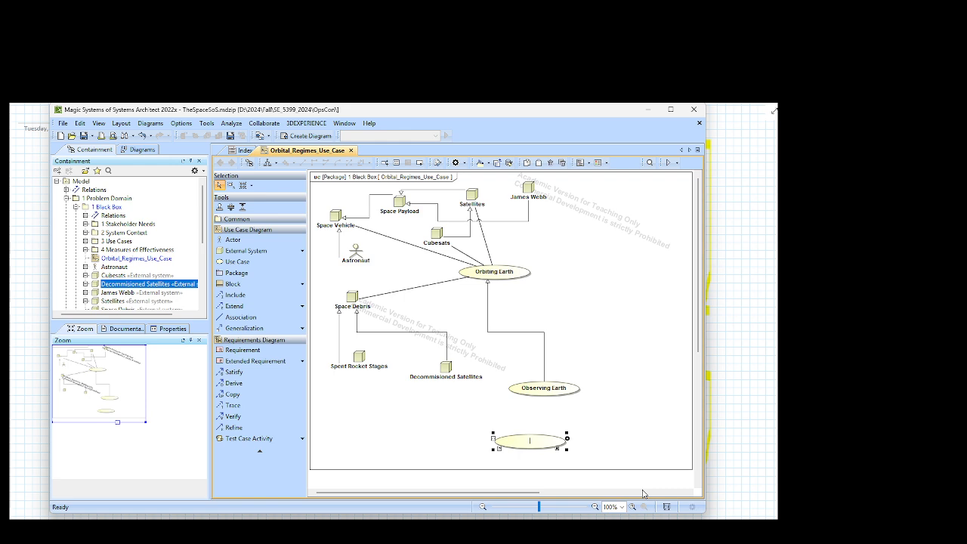
pyautogui.write('eather Awareness')
pyautogui.press('Return')
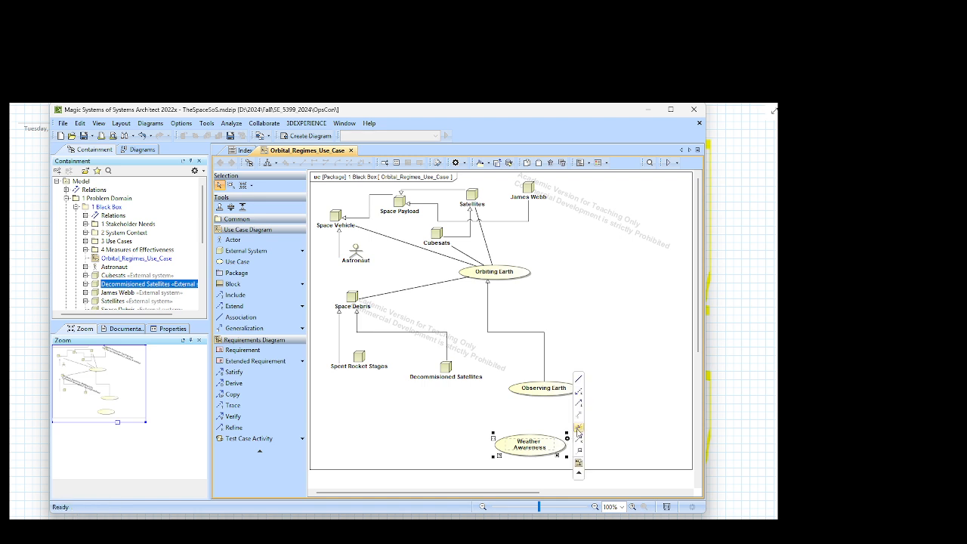
# Step: Draw a generalization from Weather Awareness to Observing Earth and move Weather Awareness to its lower left
pyautogui.moveTo(580, 416); pyautogui.dragTo(559, 395)
pyautogui.moveTo(530, 443); pyautogui.dragTo(489, 419)
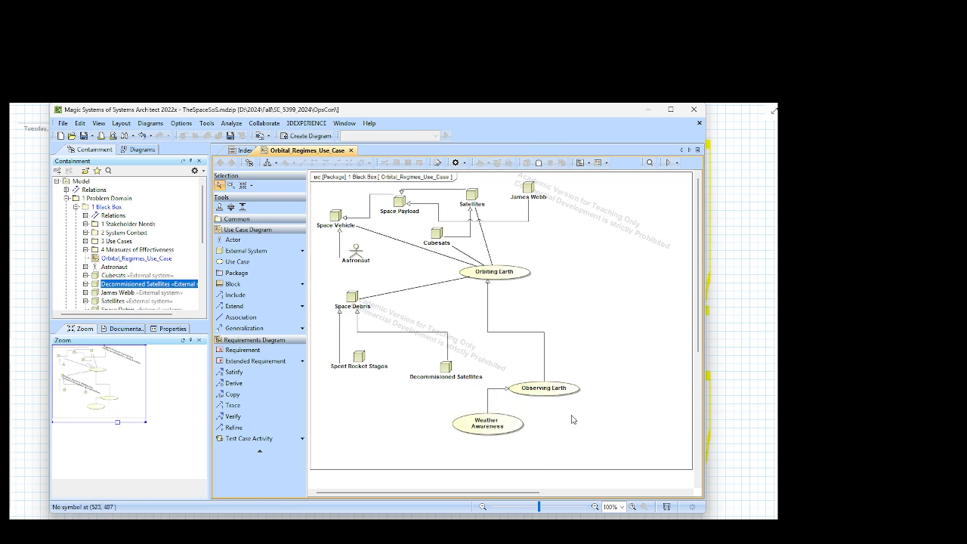
# Step: Move Observing Earth upward and shift Decommisioned Satellites left toward Spent Rocket Stages to space out the diagram
pyautogui.moveTo(544, 388); pyautogui.dragTo(539, 364)
pyautogui.moveTo(449, 370); pyautogui.dragTo(426, 370)
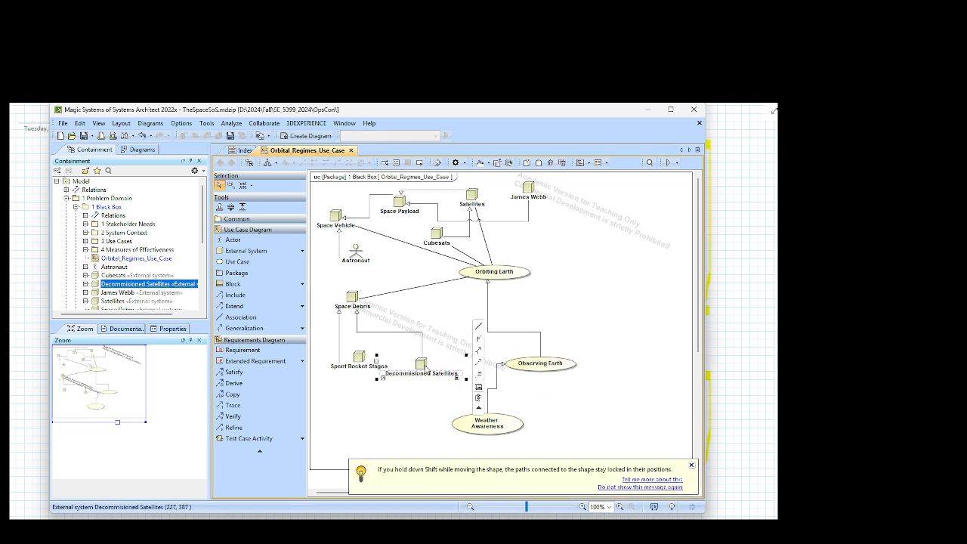
pyautogui.click(692, 466)
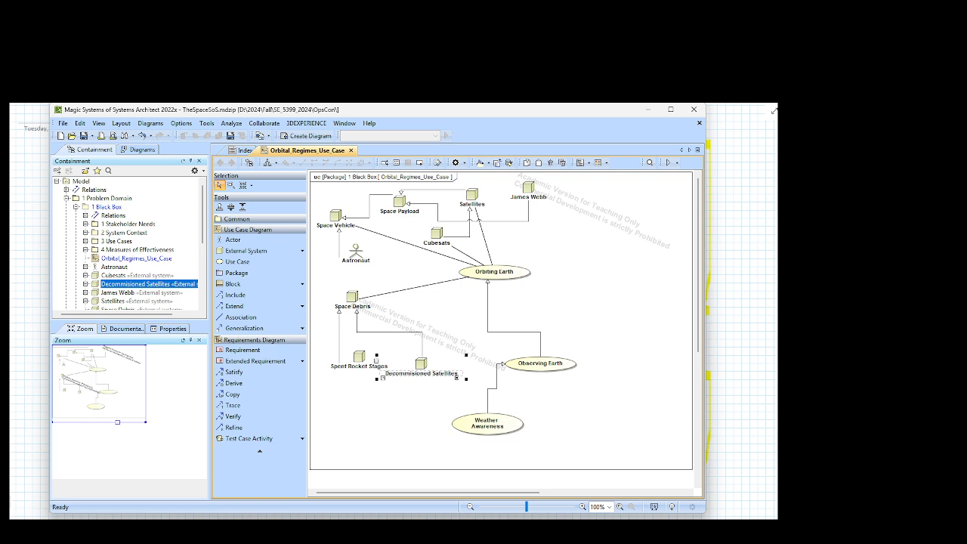
pyautogui.click(560, 424)
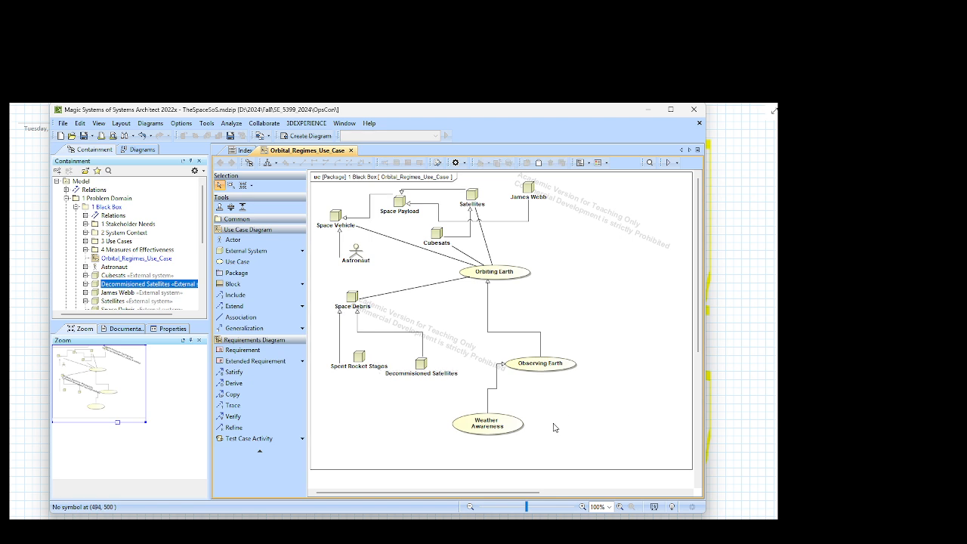
# Step: Save the project and enlarge the Containment tree area to show more model elements
pyautogui.click(492, 427)
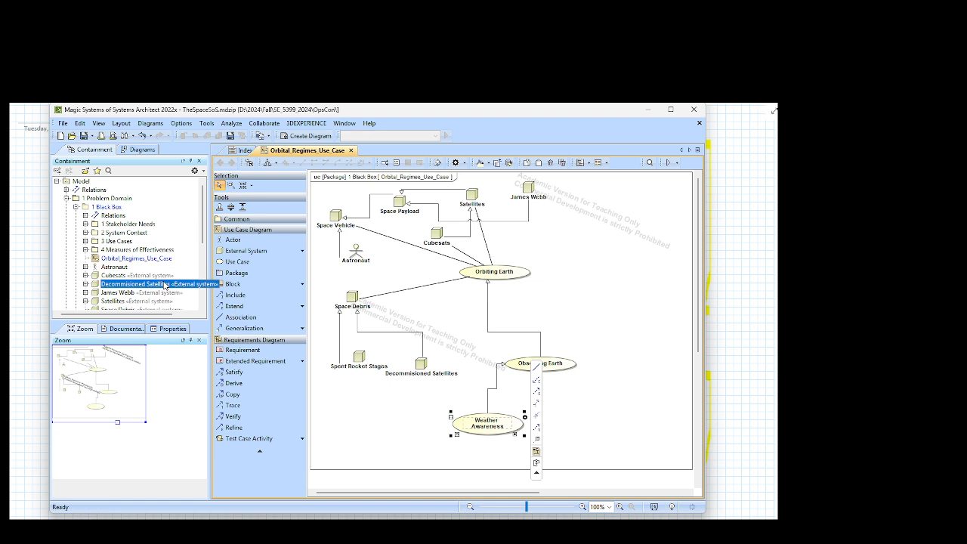
pyautogui.click(230, 136)
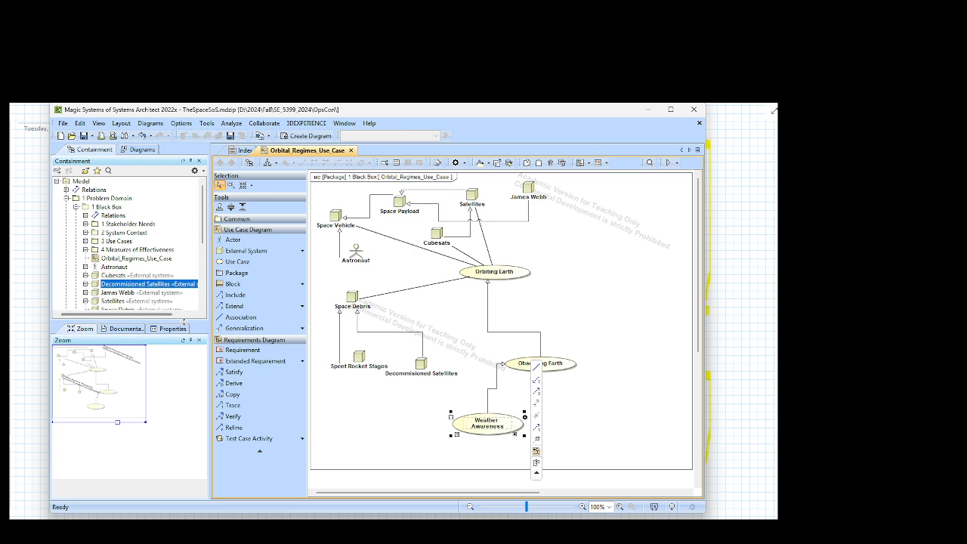
pyautogui.moveTo(185, 357); pyautogui.dragTo(185, 364)
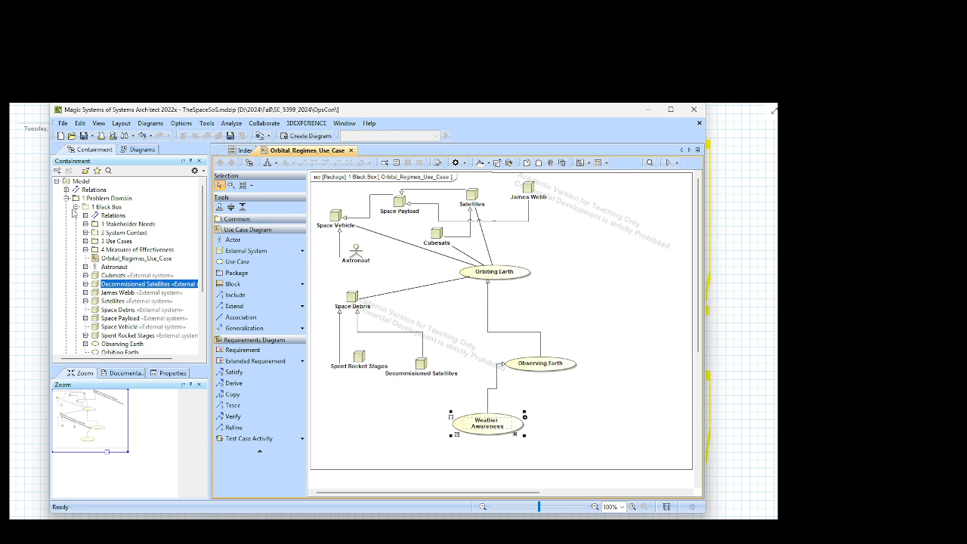
# Step: Rename the Weather Awareness use case in the model tree as "Gathering Weather Data"
pyautogui.moveTo(498, 422)
pyautogui.moveTo(481, 436)
pyautogui.scroll(-2, 150, 287)
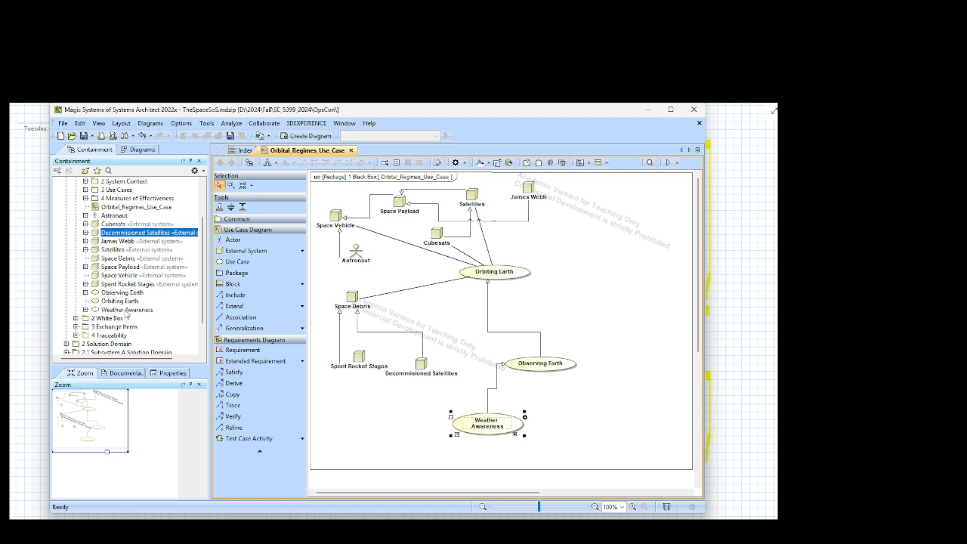
pyautogui.click(126, 311)
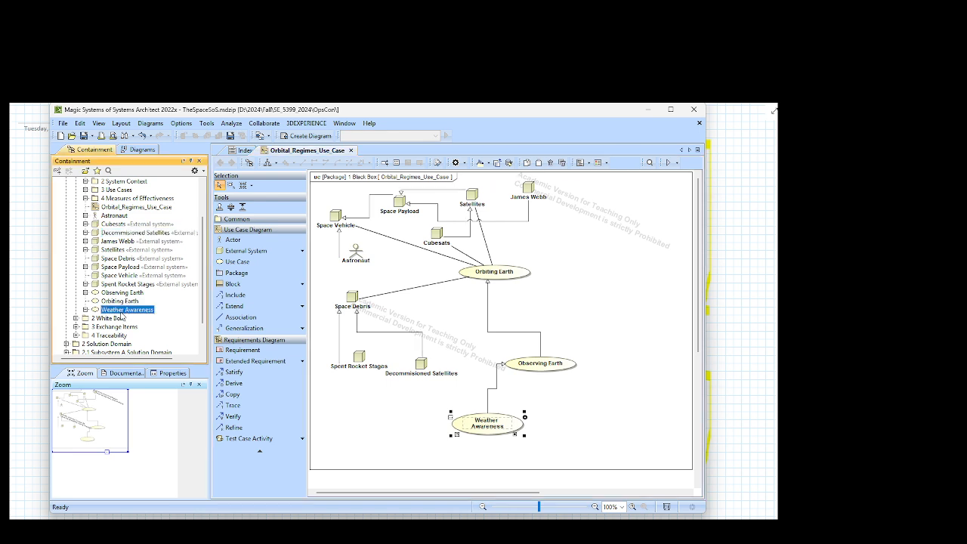
pyautogui.click(111, 313)
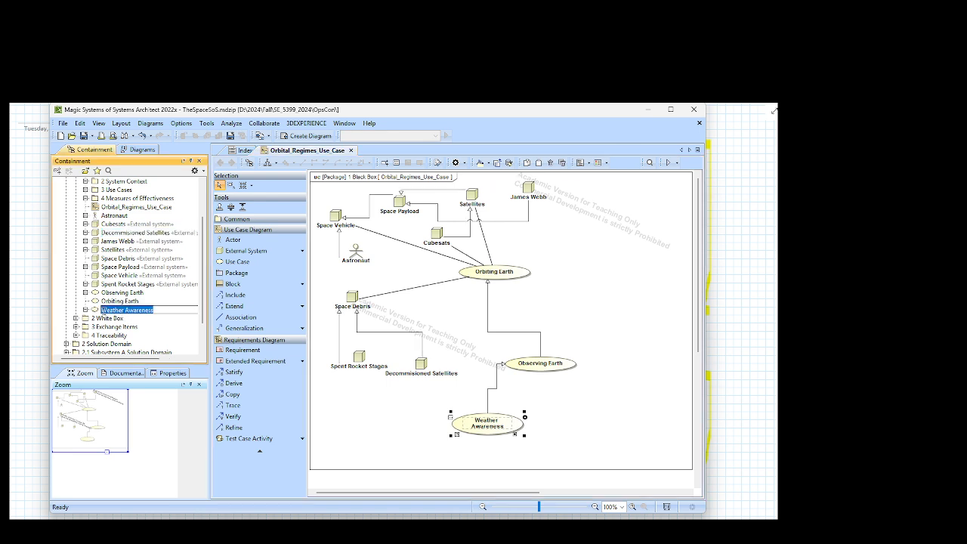
pyautogui.click(103, 312)
pyautogui.write('A')
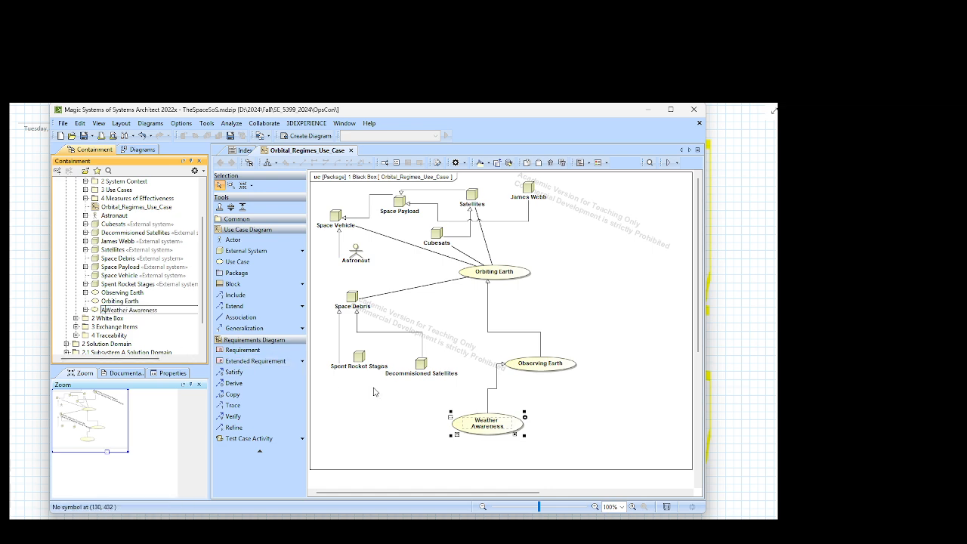
pyautogui.press('BackSpace')
pyautogui.write('Gathering')
pyautogui.press('BackSpace')
pyautogui.press('BackSpace')
pyautogui.press('BackSpace')
pyautogui.press('Return')
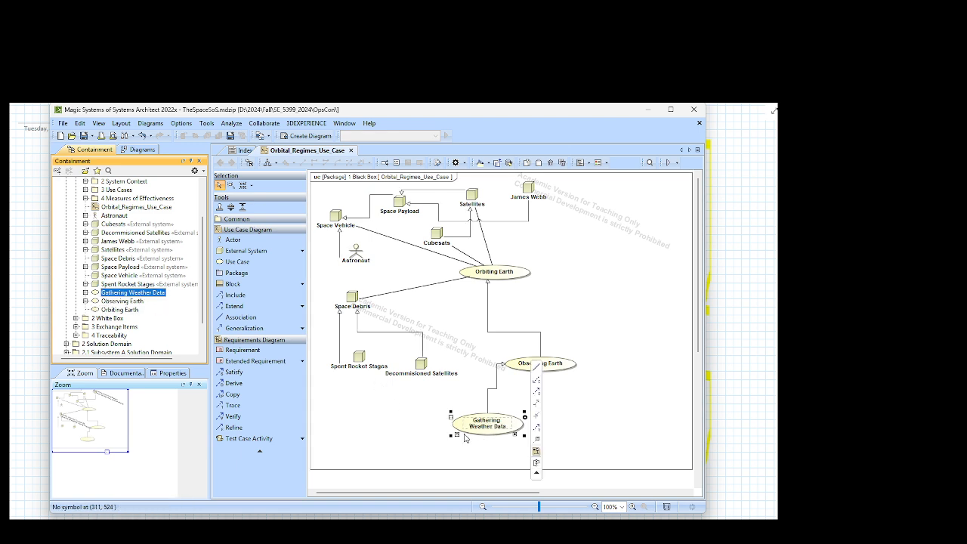
pyautogui.click(567, 418)
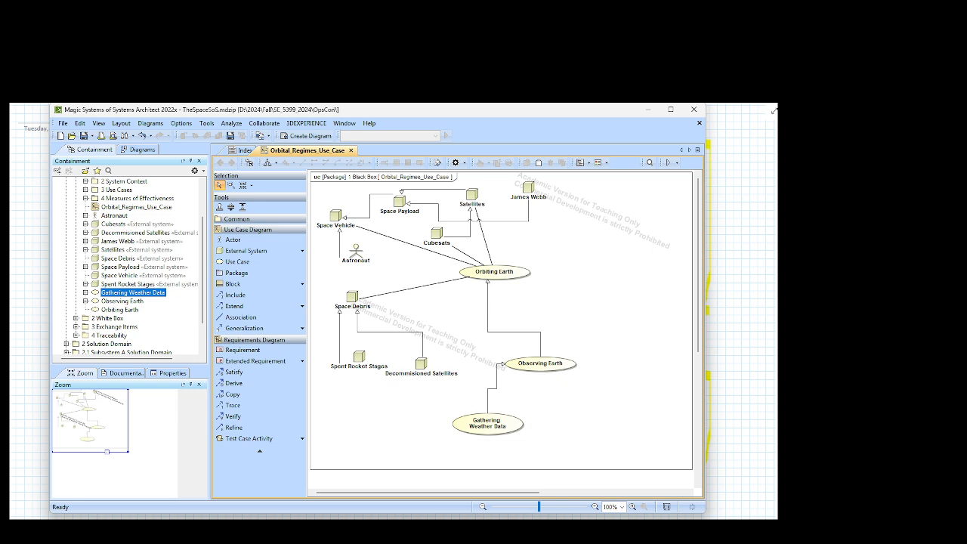
# Step: Add a use case named "Tracking Terrorists" below Observing Earth, to the right of Gathering Weather Data
pyautogui.click(236, 262)
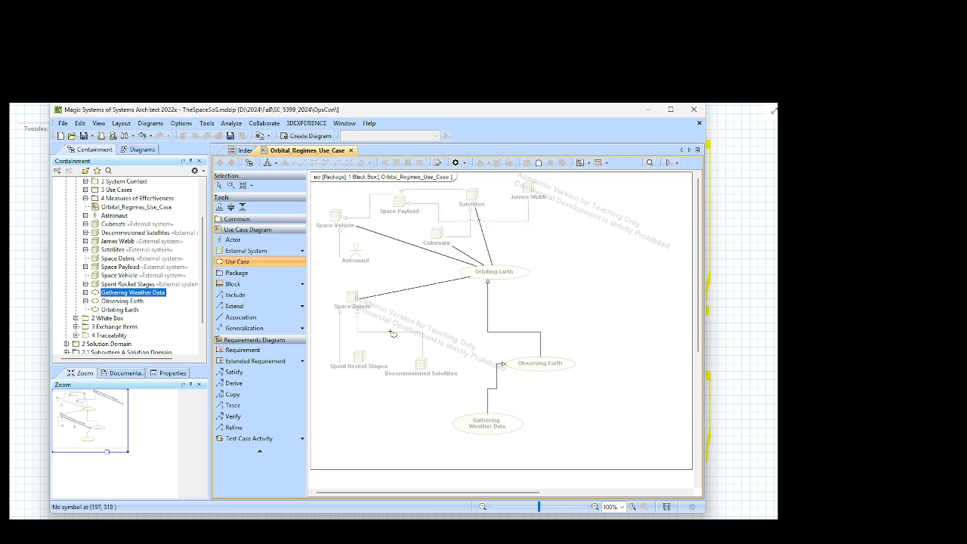
pyautogui.click(554, 405)
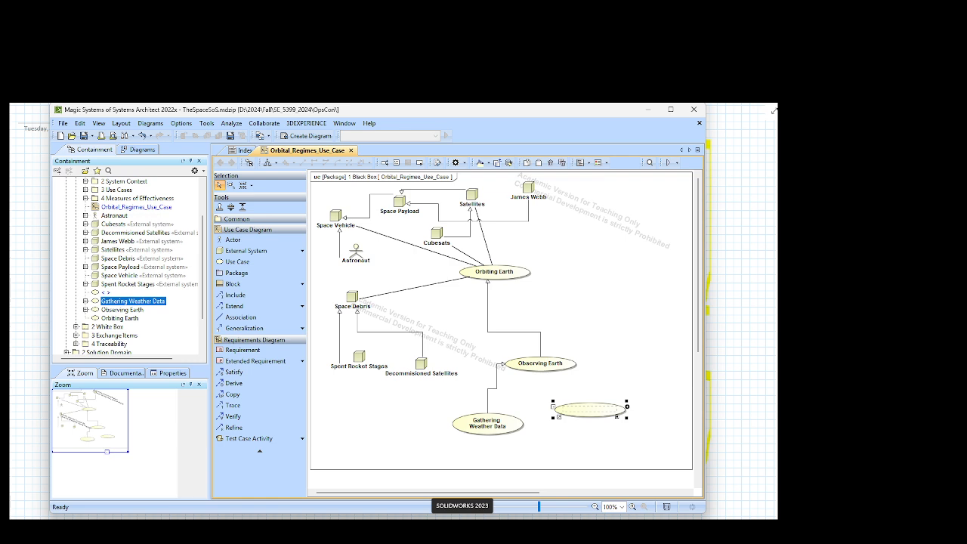
pyautogui.write('Tracking')
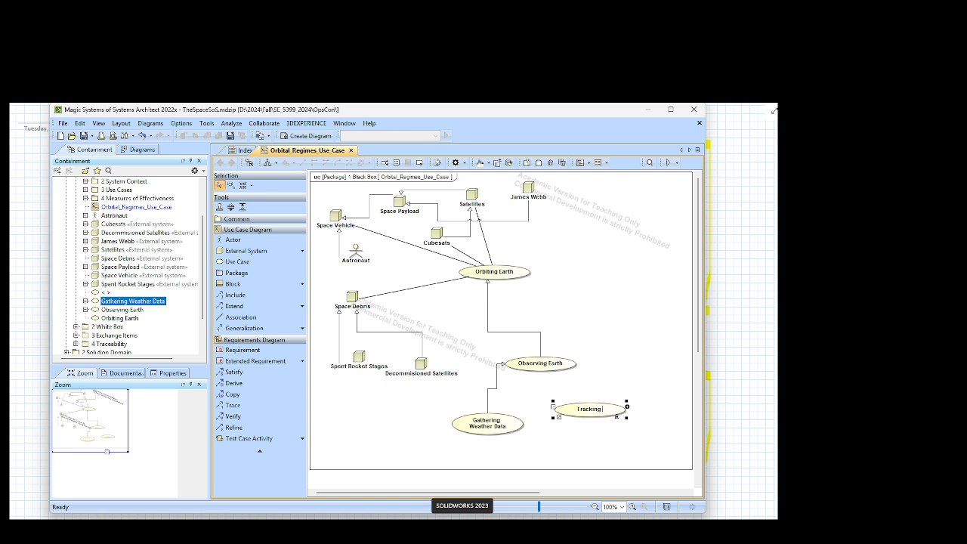
pyautogui.write(' Terrorists')
pyautogui.press('Return')
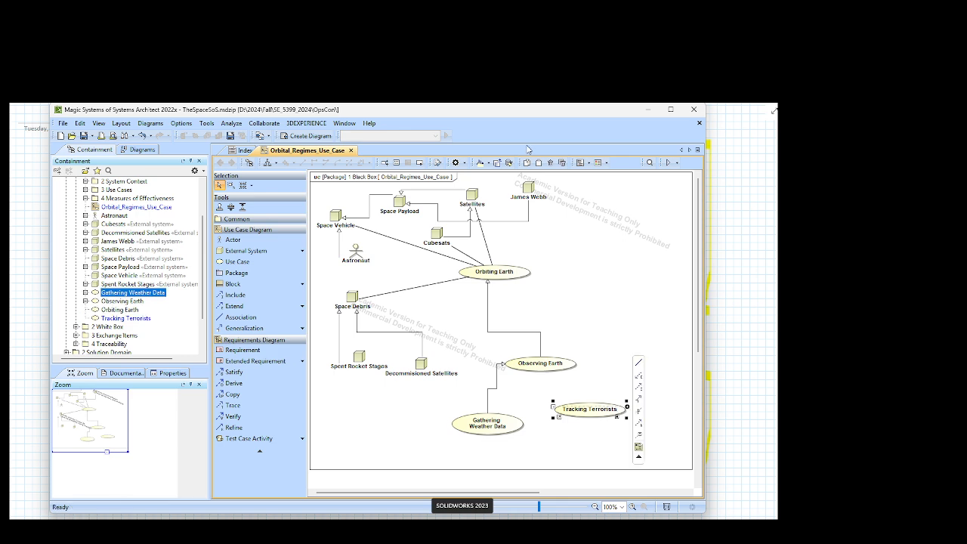
# Step: Rename the Tracking Terrorists use case as "Spying (Military Surveillance", applying the suggested spelling for Surveillance
pyautogui.click(595, 411)
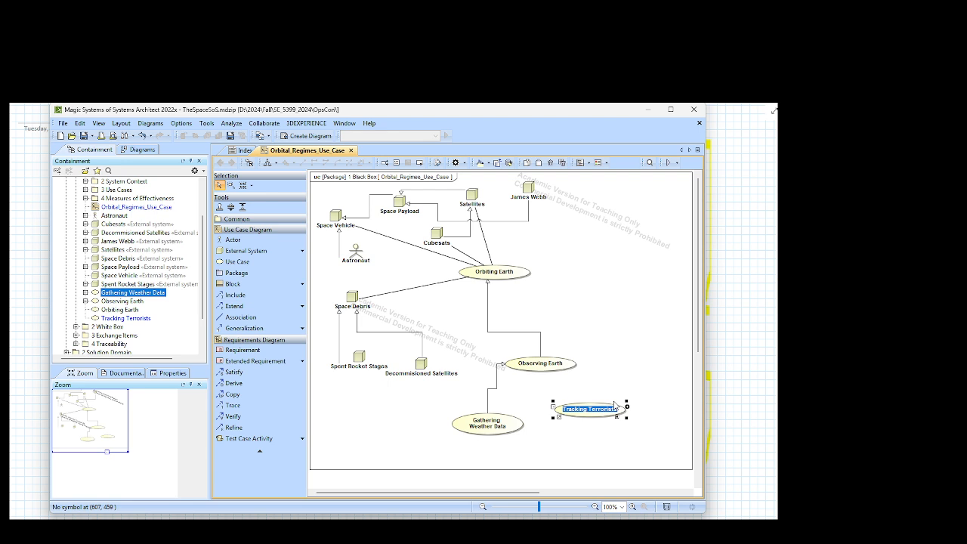
pyautogui.write('Sp')
pyautogui.press('BackSpace')
pyautogui.write('Spying (Military Surve')
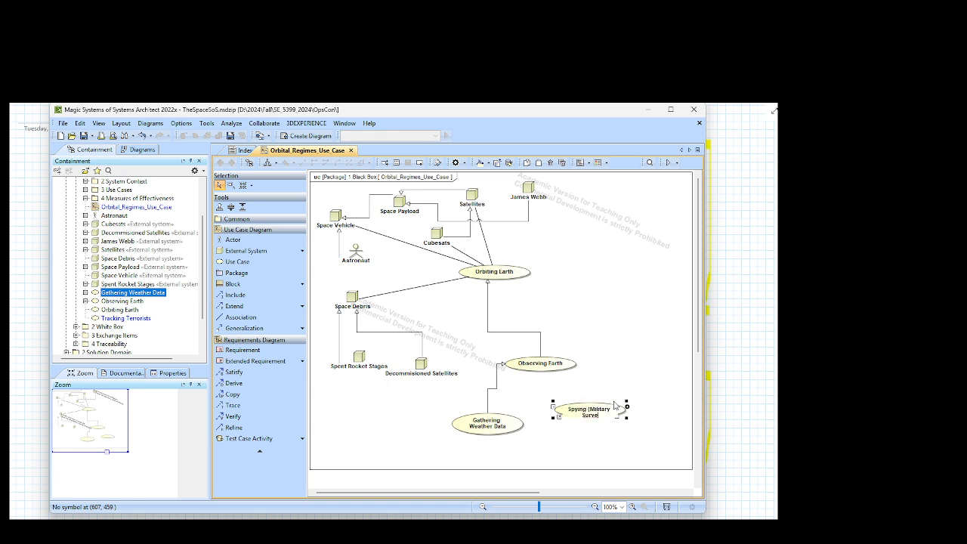
pyautogui.write('ilance')
pyautogui.rightClick(590, 415)
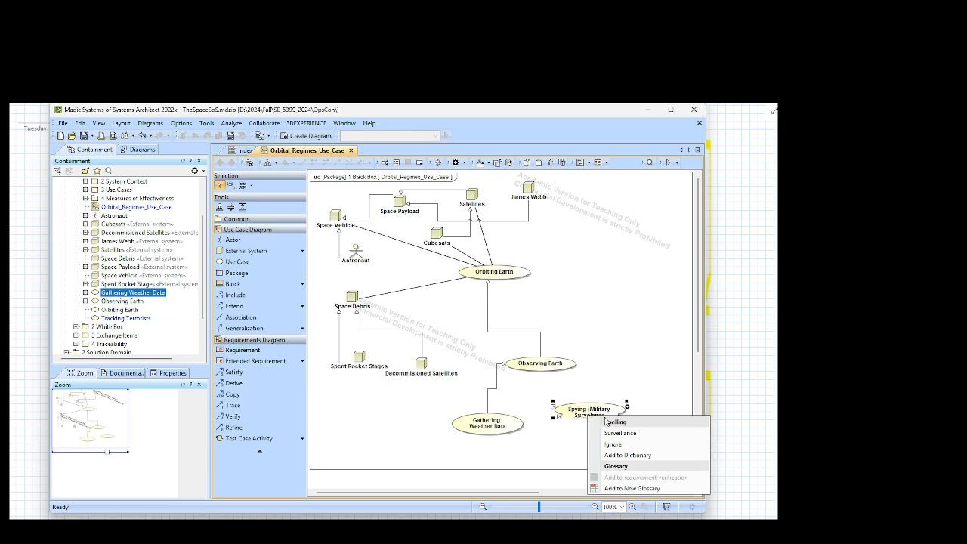
pyautogui.click(619, 433)
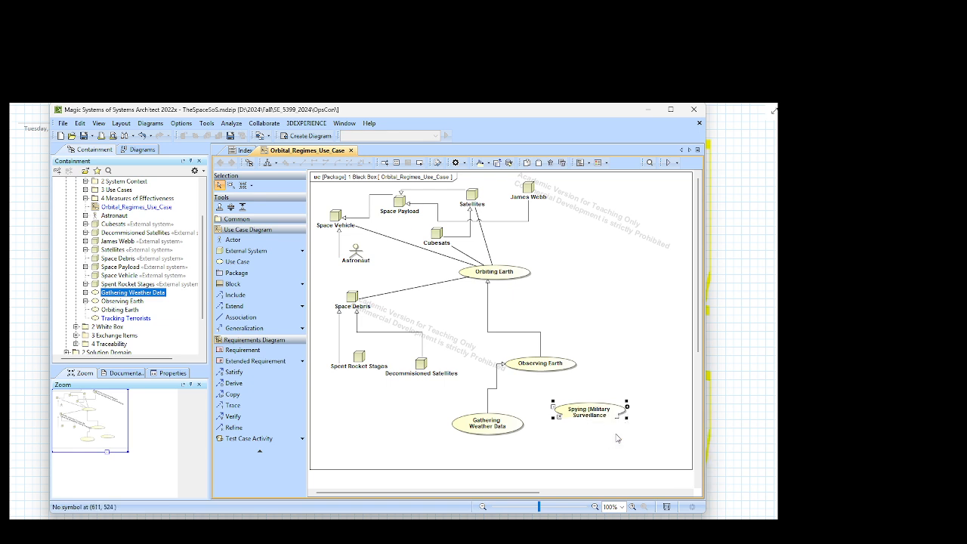
pyautogui.click(616, 432)
# Step: Draw a generalization from the Spying (Military Surveillance use case to Observing Earth
pyautogui.click(588, 408)
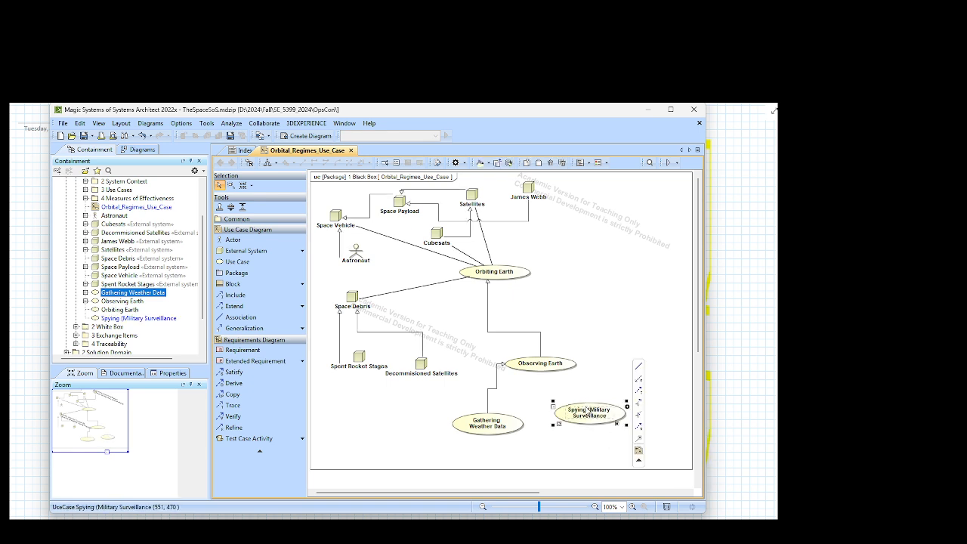
pyautogui.click(640, 403)
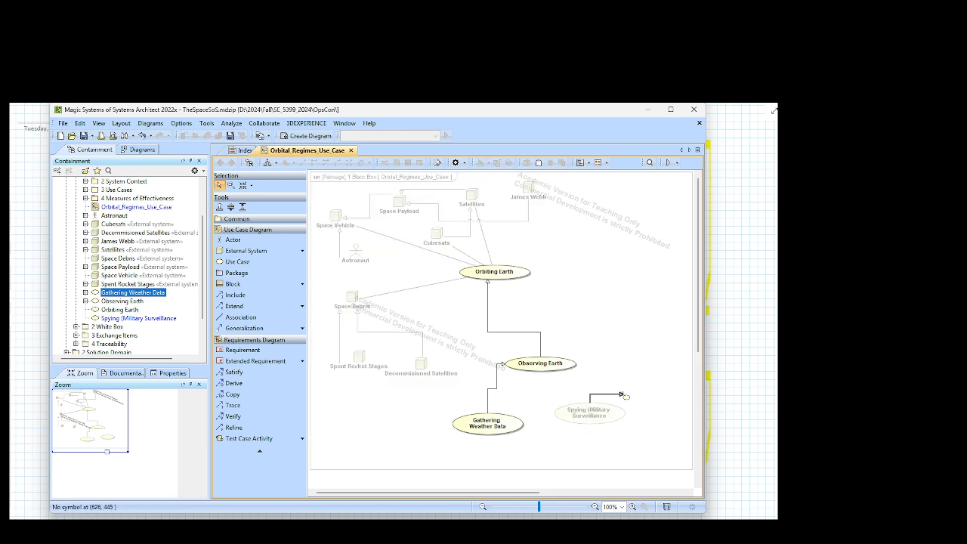
pyautogui.click(548, 362)
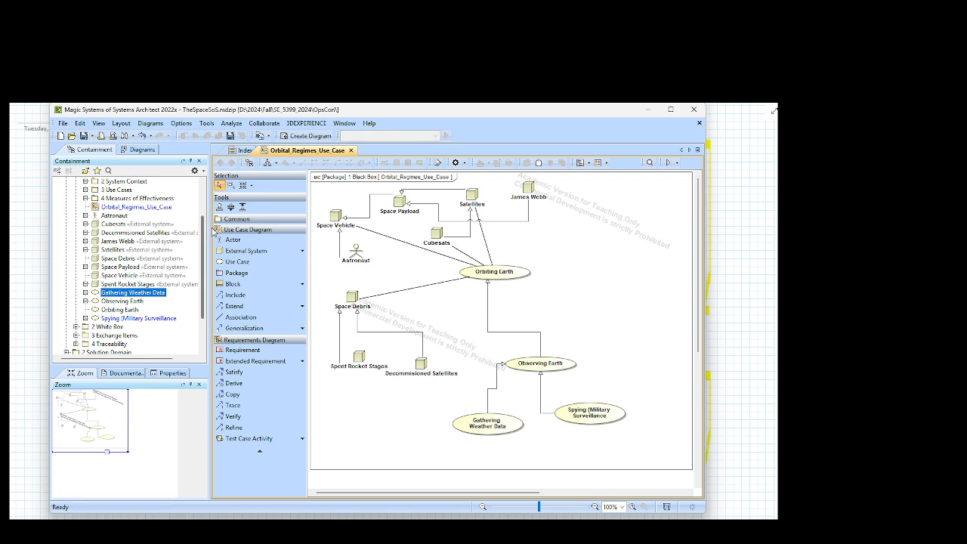
# Step: Add a use case named "Space Exploration" to the lower right of Orbiting Earth
pyautogui.click(238, 262)
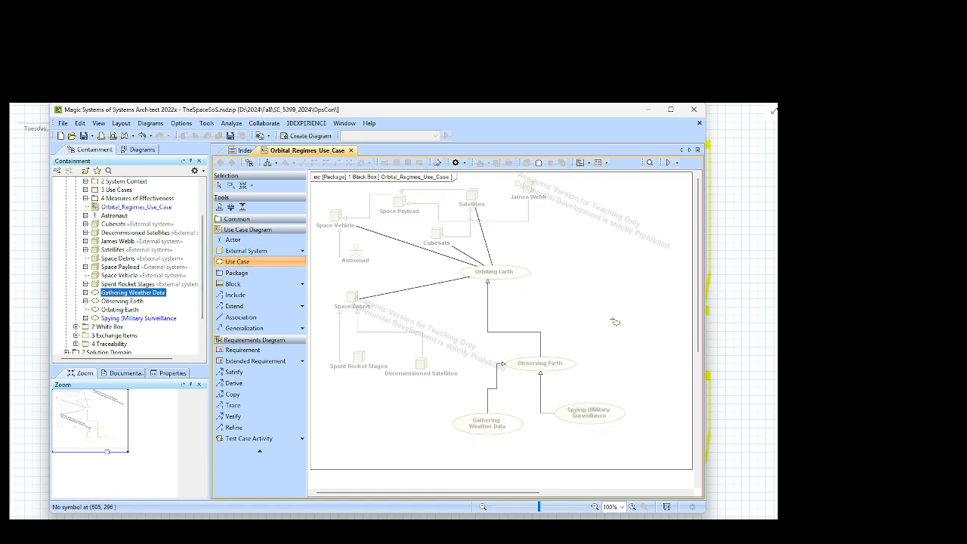
pyautogui.click(605, 320)
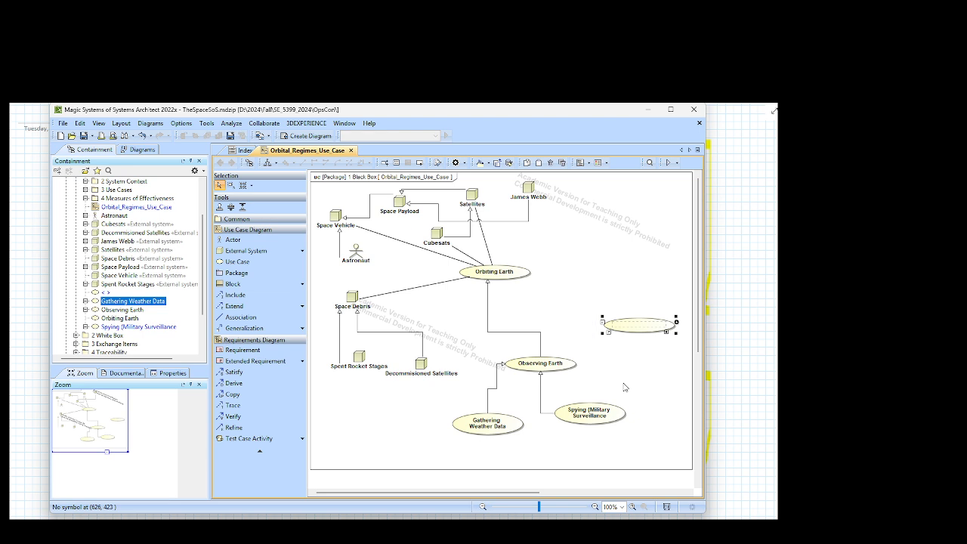
pyautogui.write('Space L')
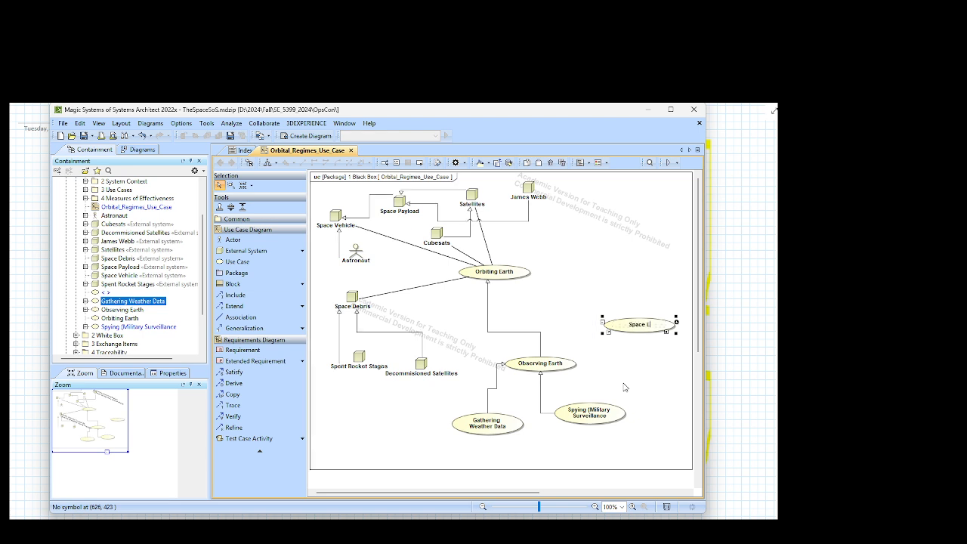
pyautogui.write('xploration')
pyautogui.click(592, 275)
# Step: Draw a generalization from Space Exploration to Orbiting Earth
pyautogui.click(614, 327)
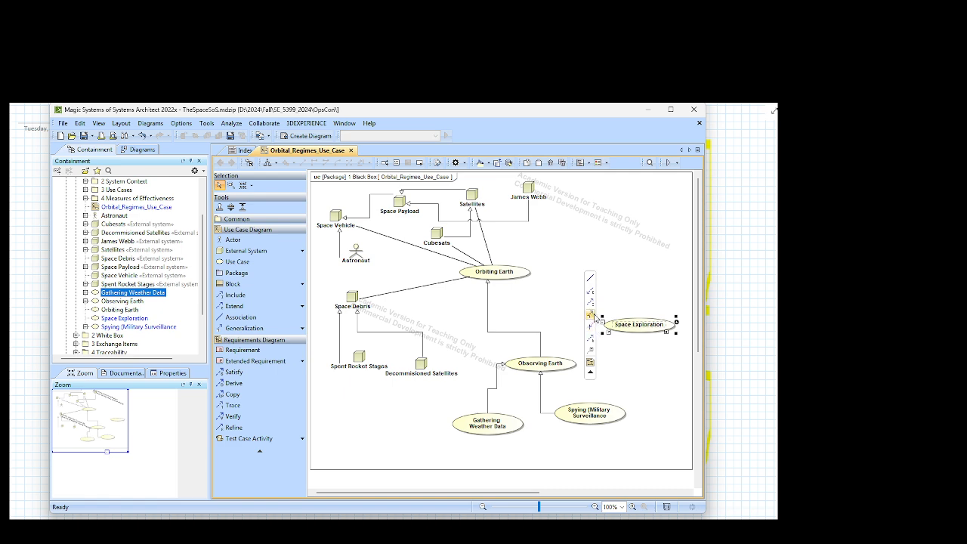
pyautogui.click(593, 315)
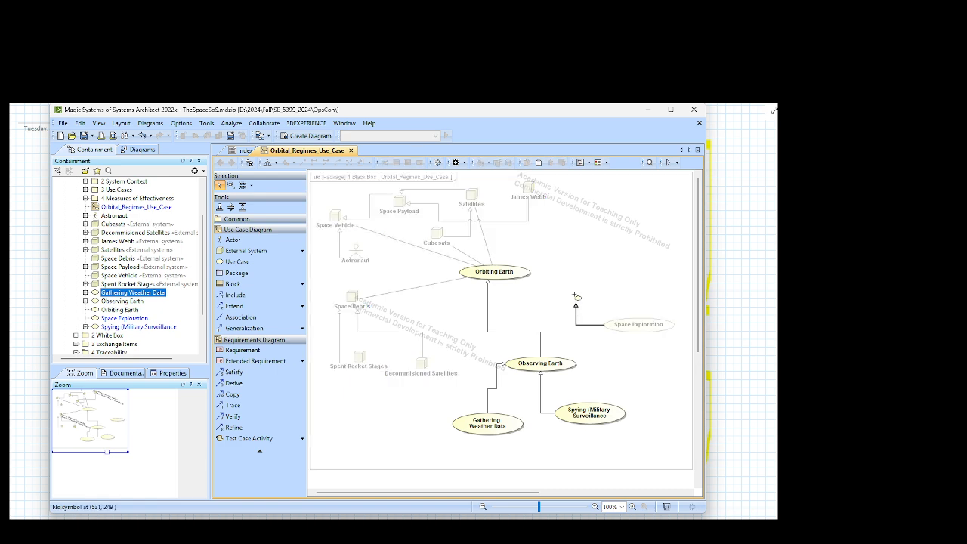
pyautogui.click(520, 269)
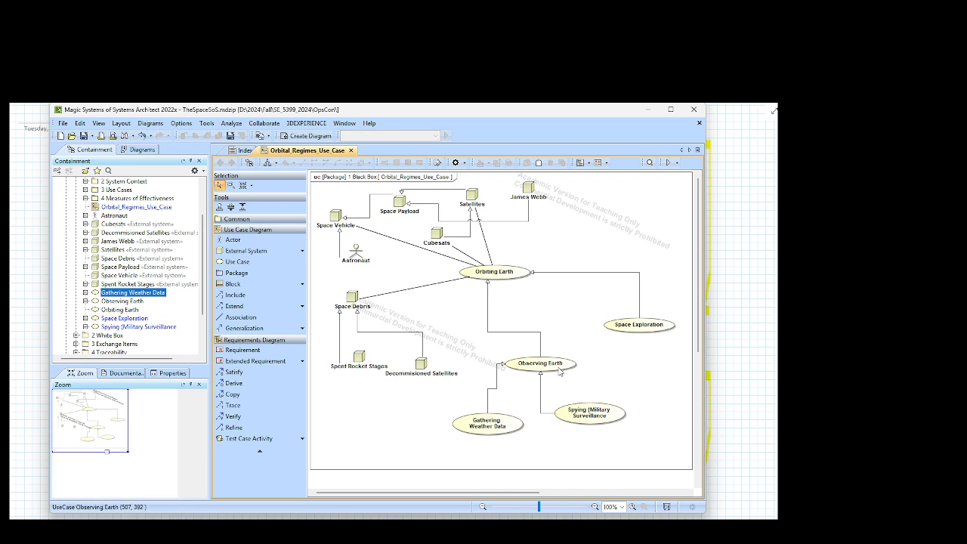
# Step: Add a use case named "Earth Imaging" below Space Exploration, to the right of Observing Earth
pyautogui.click(250, 264)
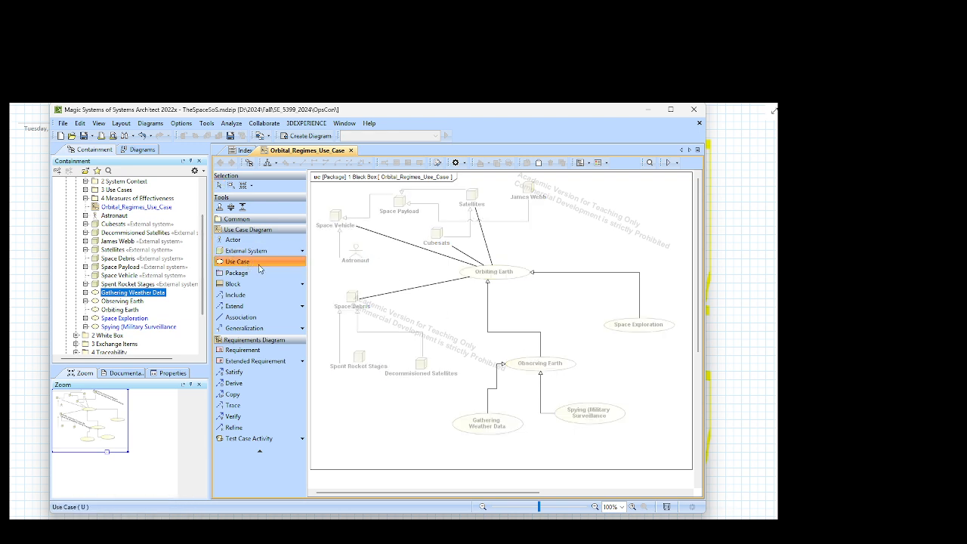
pyautogui.click(610, 377)
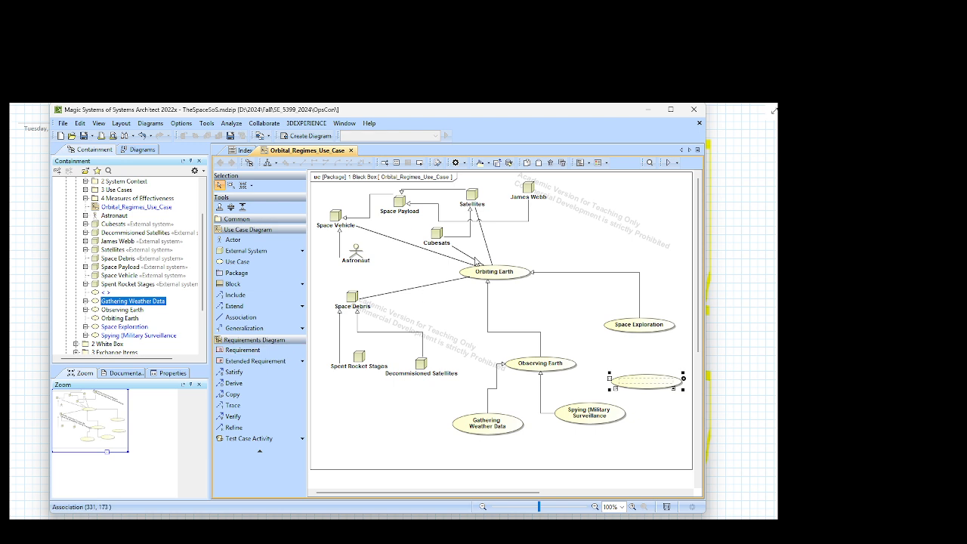
pyautogui.write('Earth Im')
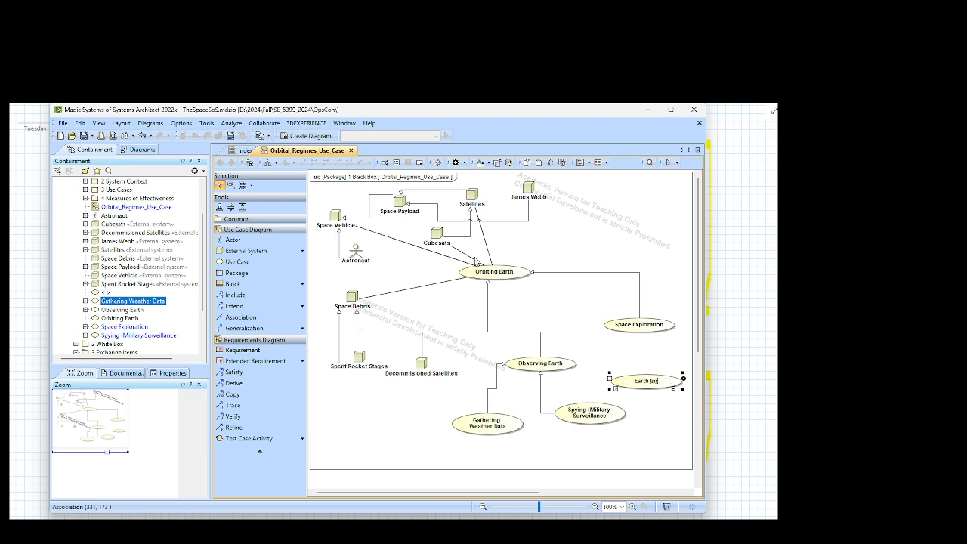
pyautogui.write('aging')
pyautogui.press('Return')
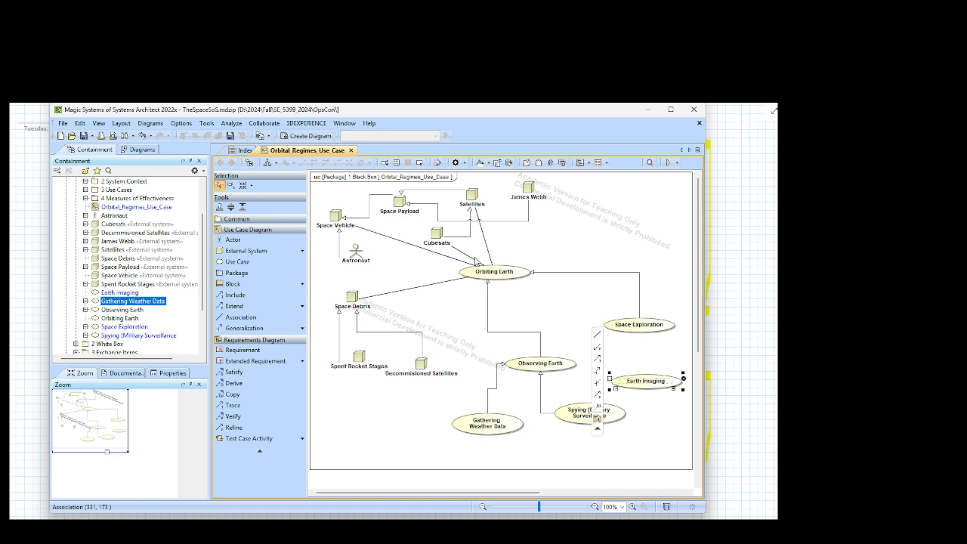
# Step: Draw a generalization from Earth Imaging to Observing Earth
pyautogui.click(598, 370)
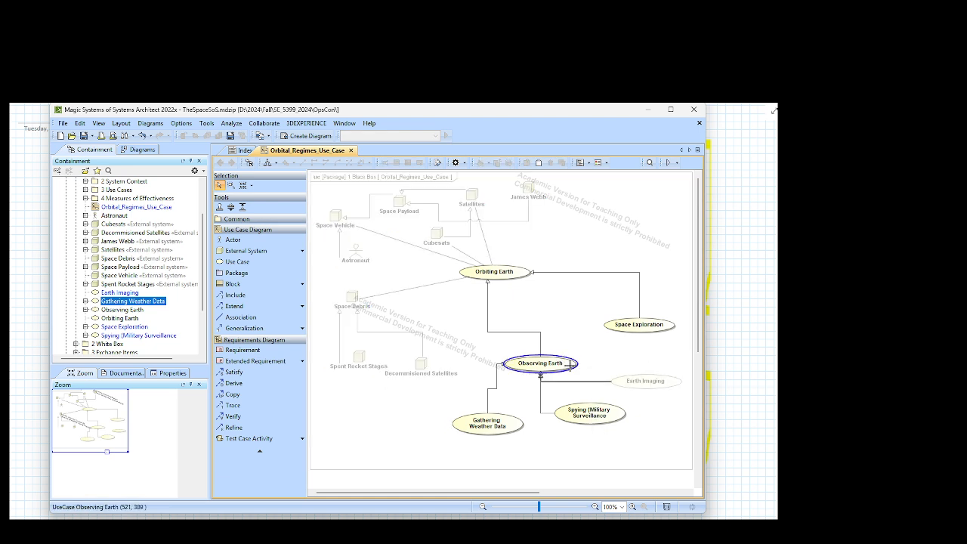
pyautogui.click(575, 364)
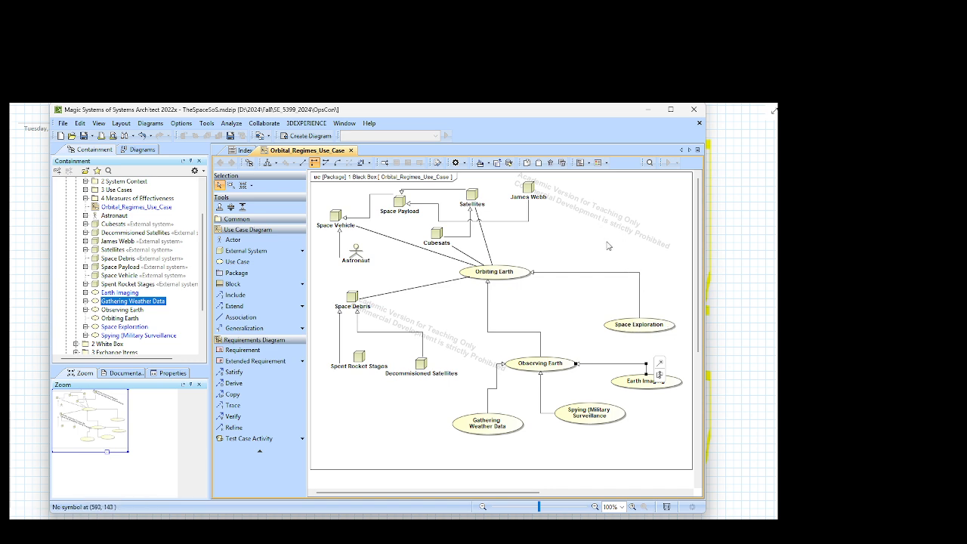
pyautogui.click(579, 249)
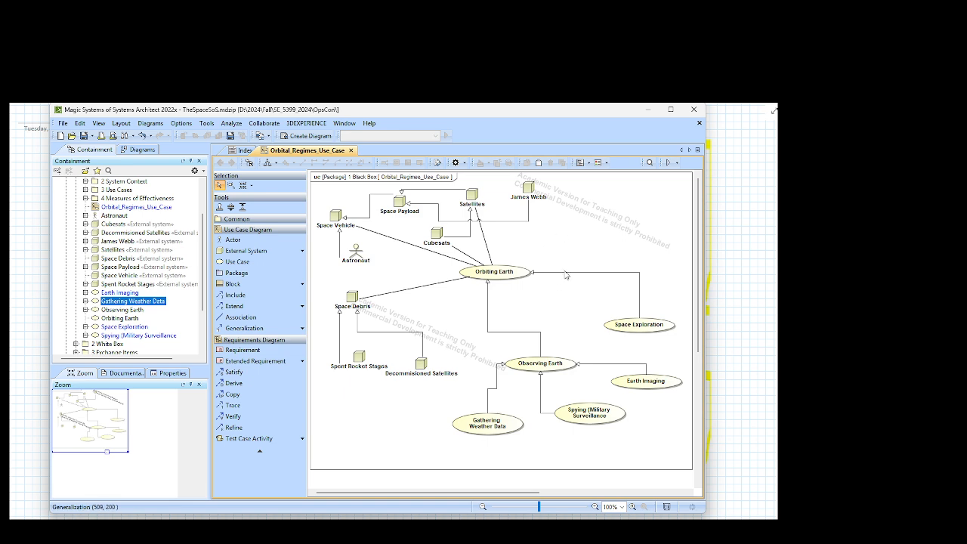
# Step: Add a use case named "Communication Satellites" to the right of James Webb
pyautogui.click(248, 265)
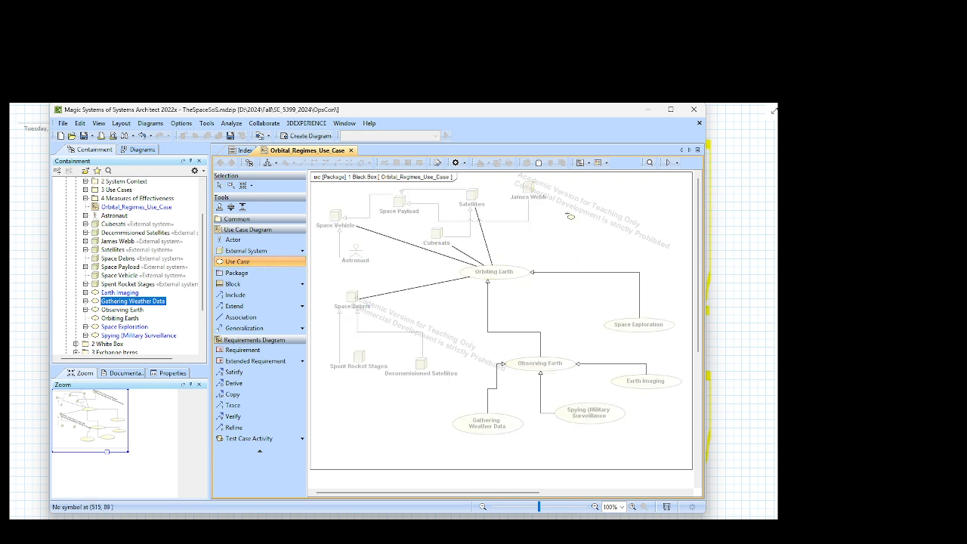
pyautogui.click(576, 201)
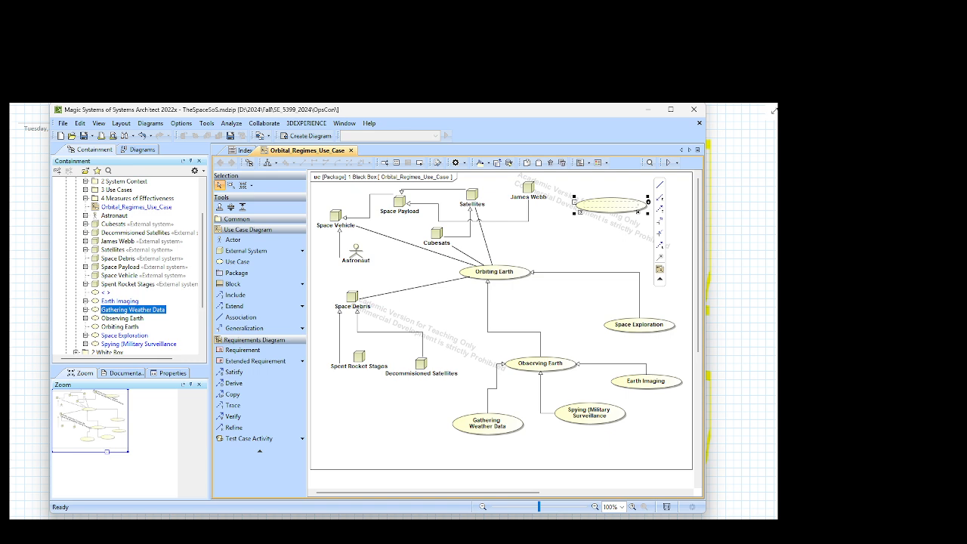
pyautogui.write('Comm')
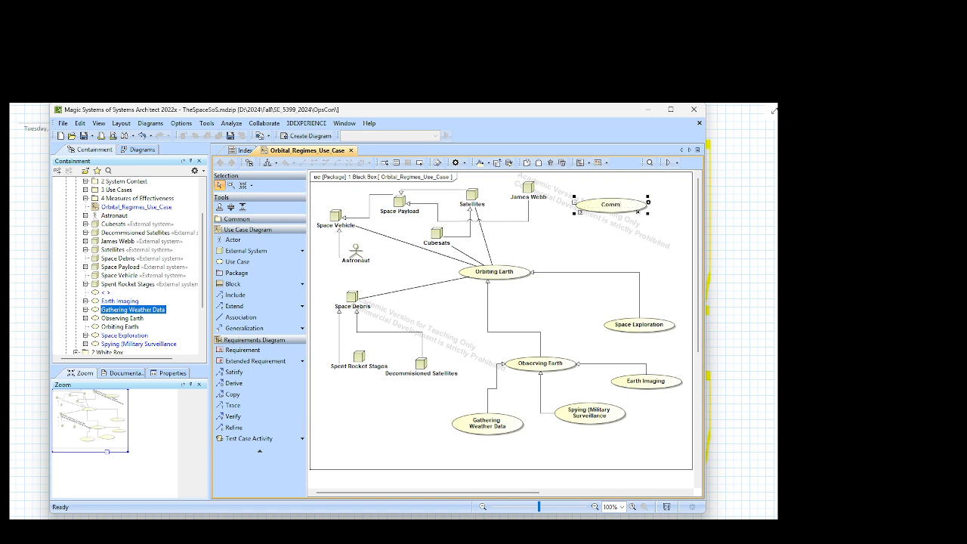
pyautogui.write('unication Satellites')
pyautogui.press('Return')
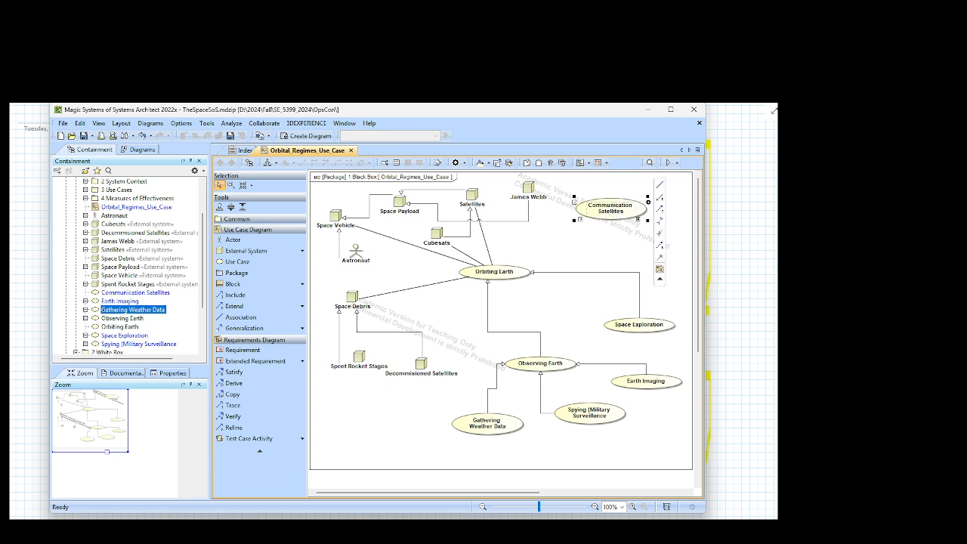
# Step: Draw a generalization from Communication Satellites to Orbiting Earth and shift its vertical segment left
pyautogui.click(663, 224)
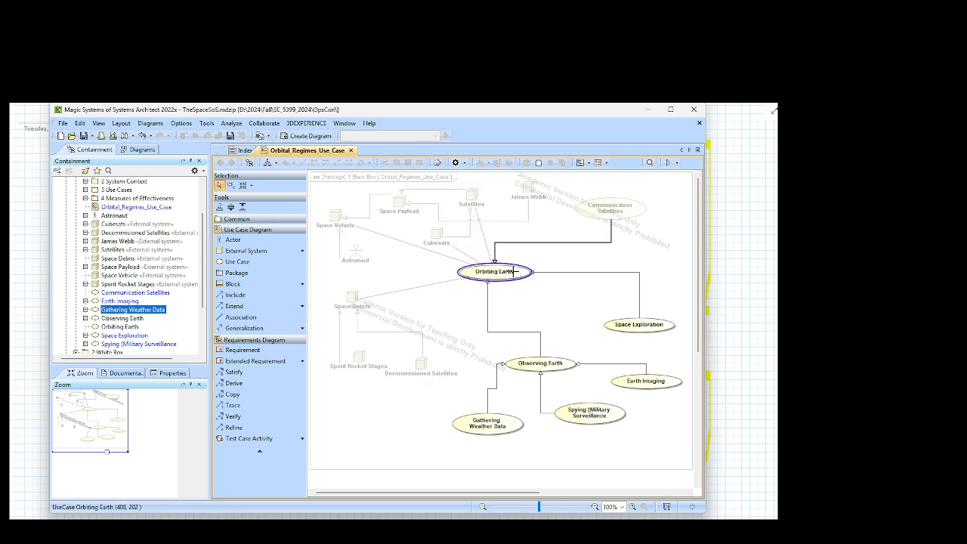
pyautogui.click(511, 271)
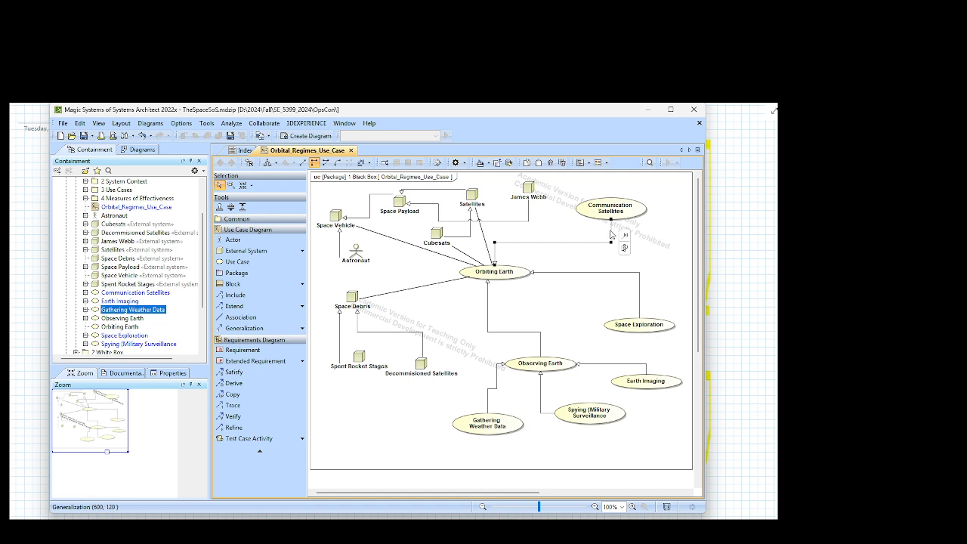
pyautogui.moveTo(612, 236); pyautogui.dragTo(581, 238)
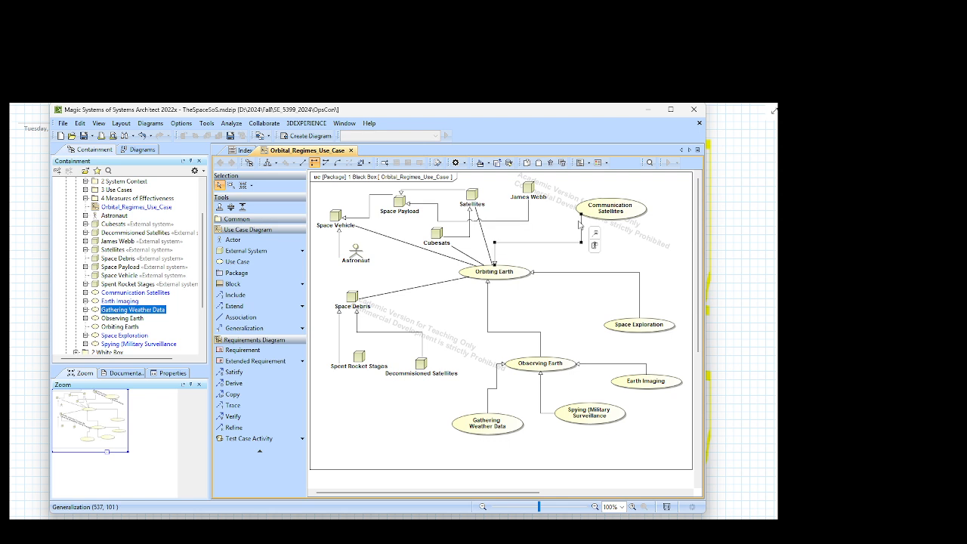
# Step: Move Communication Satellites slightly up and left, realign both ends of its generalization to Orbiting Earth, and save the project
pyautogui.moveTo(611, 208); pyautogui.dragTo(611, 198)
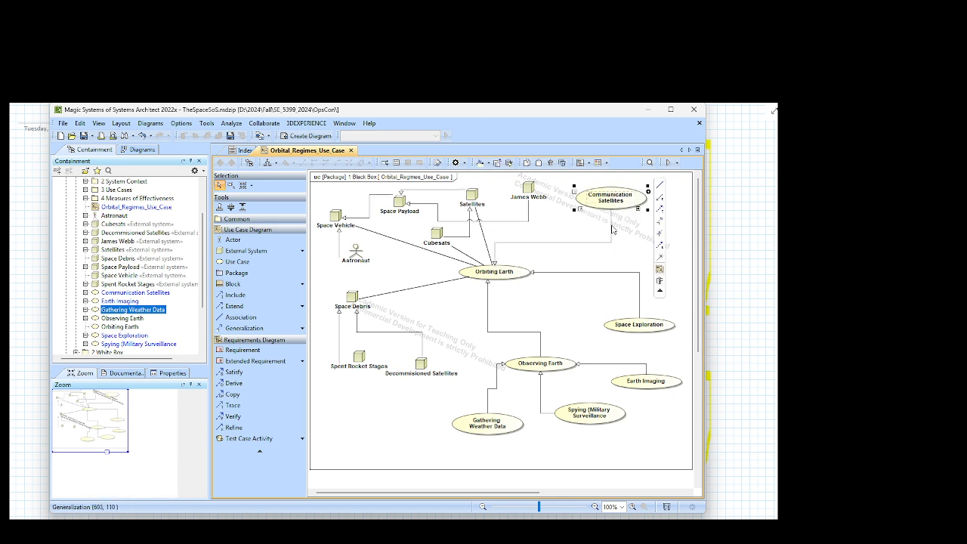
pyautogui.moveTo(621, 205); pyautogui.dragTo(611, 198)
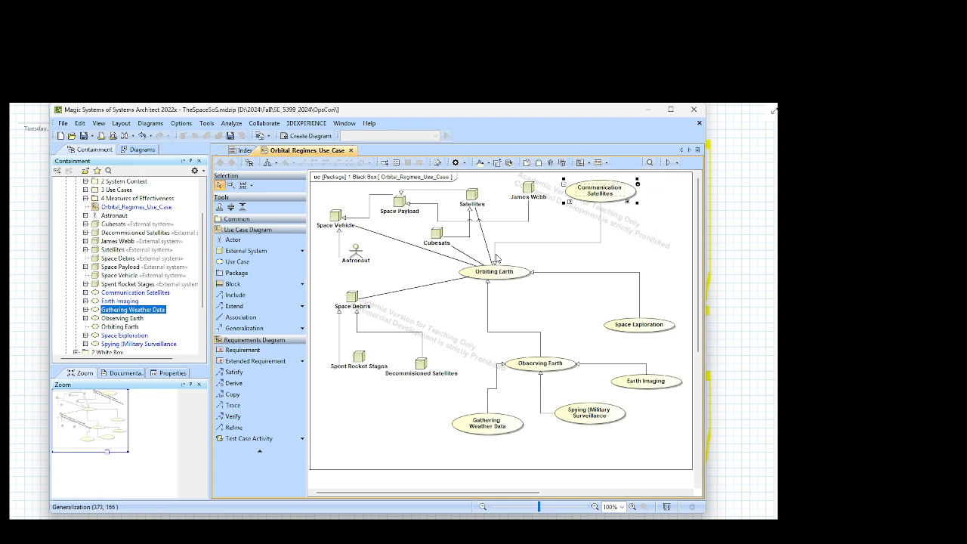
pyautogui.moveTo(496, 255); pyautogui.dragTo(509, 256)
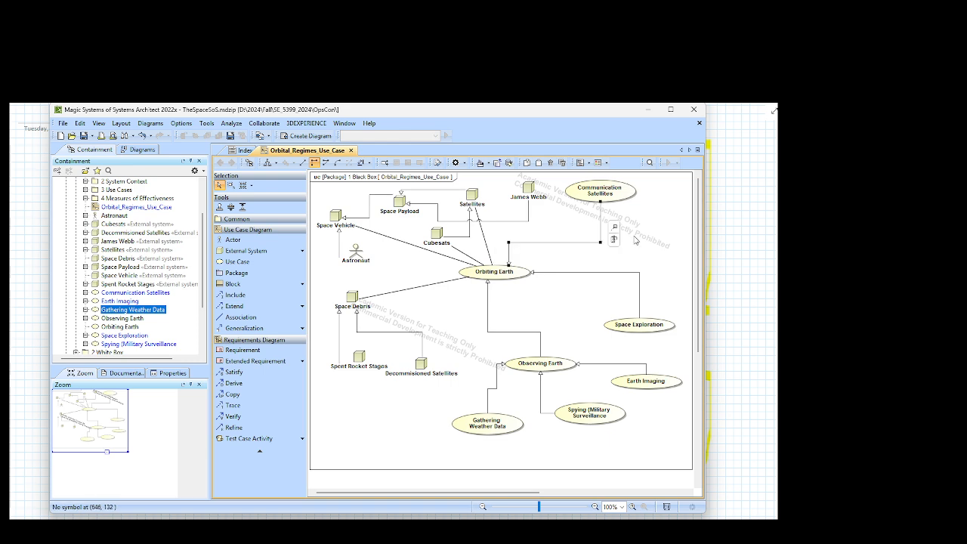
pyautogui.click(637, 240)
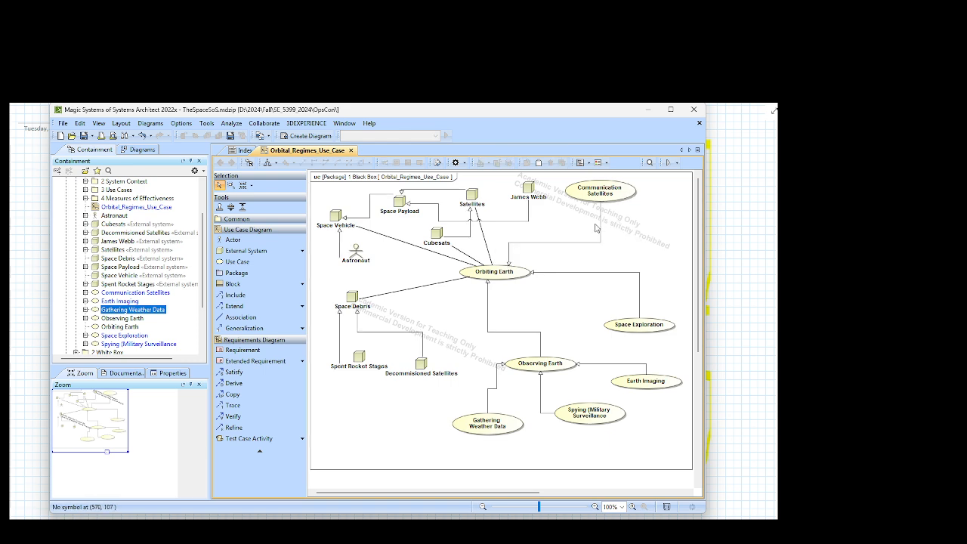
pyautogui.moveTo(601, 226); pyautogui.dragTo(588, 226)
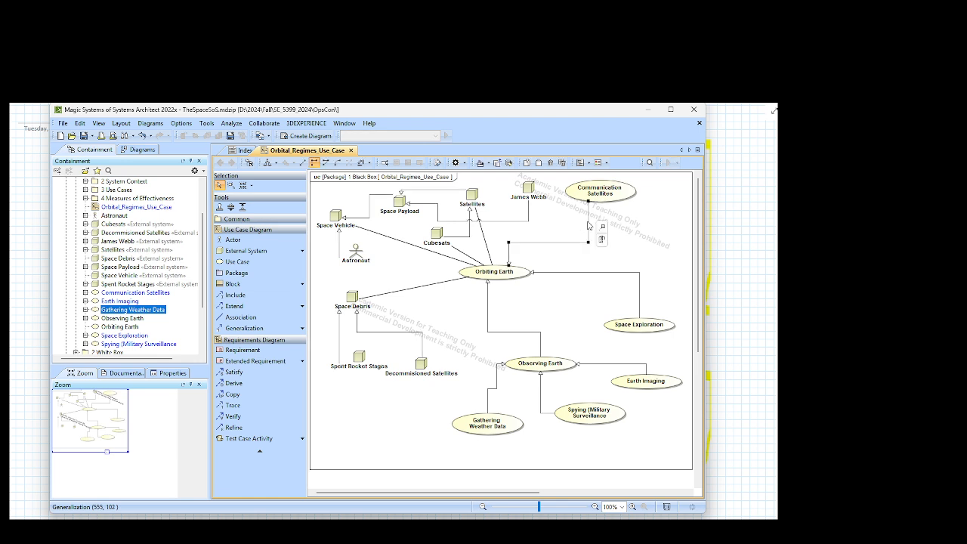
pyautogui.click(642, 211)
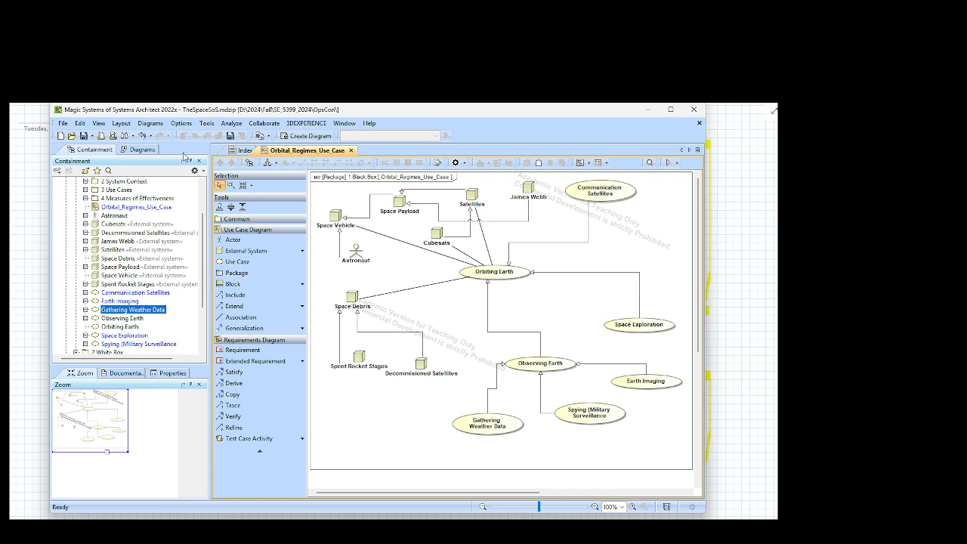
pyautogui.click(230, 136)
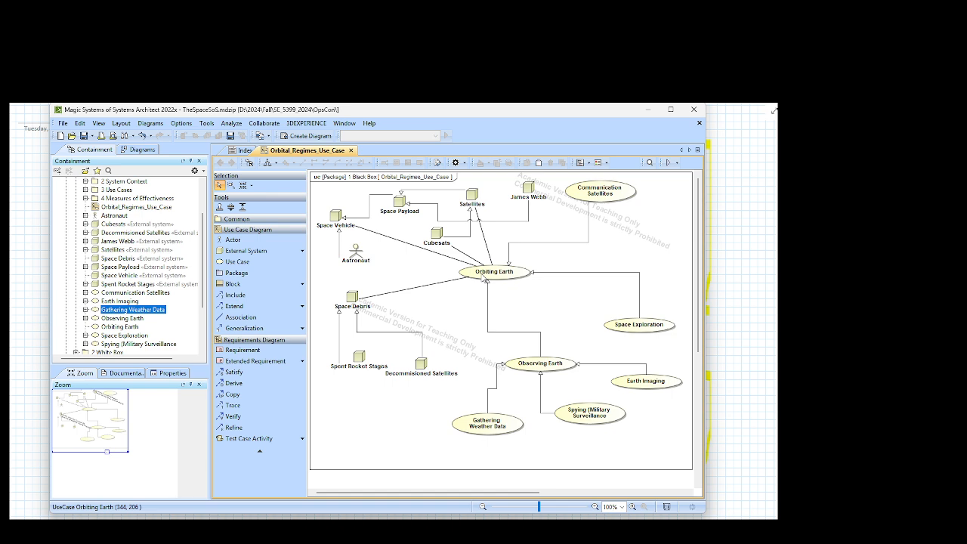
# Step: Move Orbiting Earth slightly left and reroute the Communication Satellites generalization to its upper right edge, clear of the Satellites association
pyautogui.moveTo(484, 278); pyautogui.dragTo(434, 278)
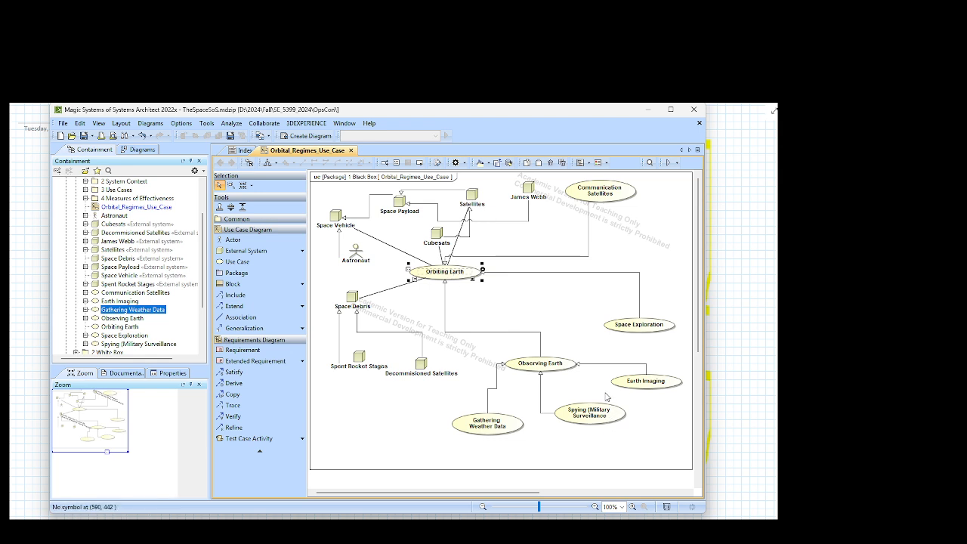
pyautogui.moveTo(467, 273)
pyautogui.moveTo(458, 278); pyautogui.dragTo(494, 277)
pyautogui.click(573, 268)
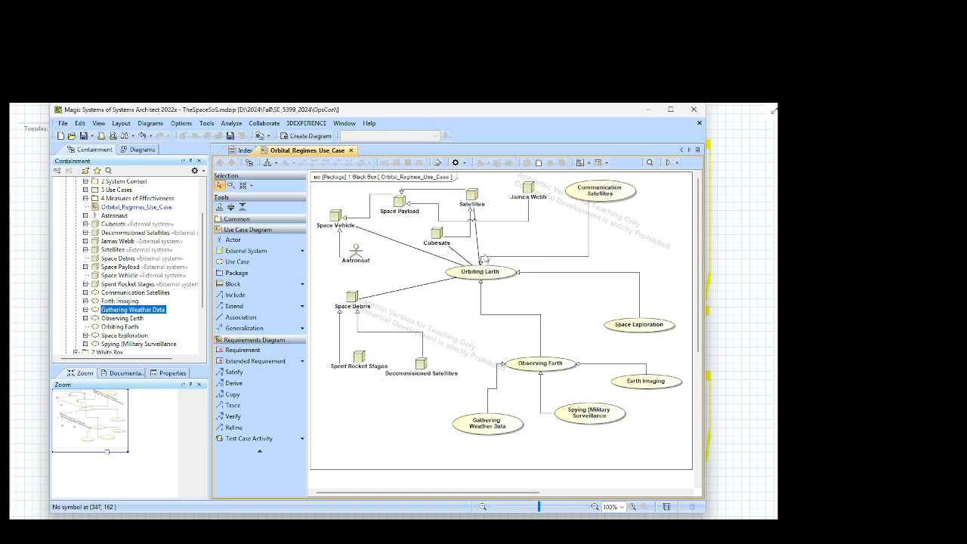
pyautogui.click(490, 259)
pyautogui.moveTo(496, 260)
pyautogui.mouseDown()
pyautogui.moveTo(507, 236)
pyautogui.moveTo(498, 257)
pyautogui.mouseUp()
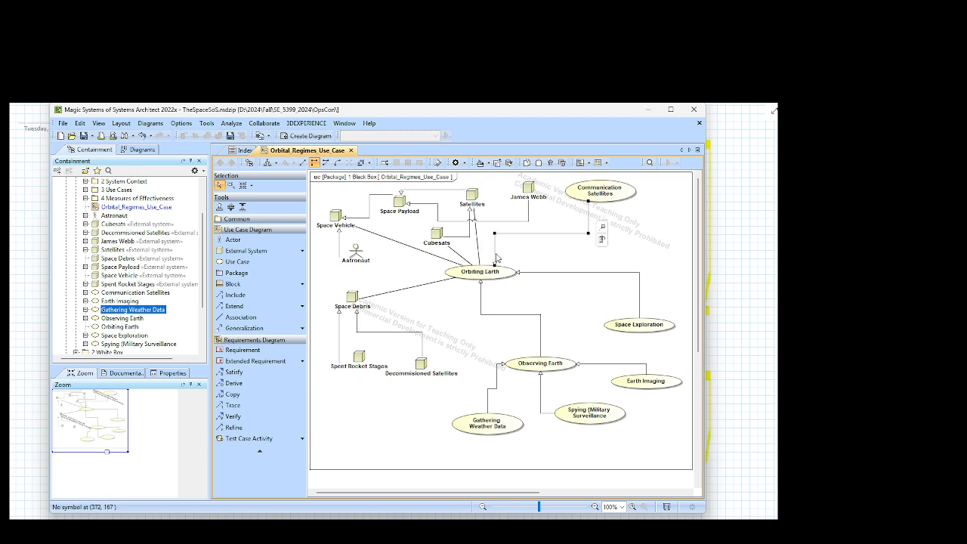
pyautogui.click(550, 254)
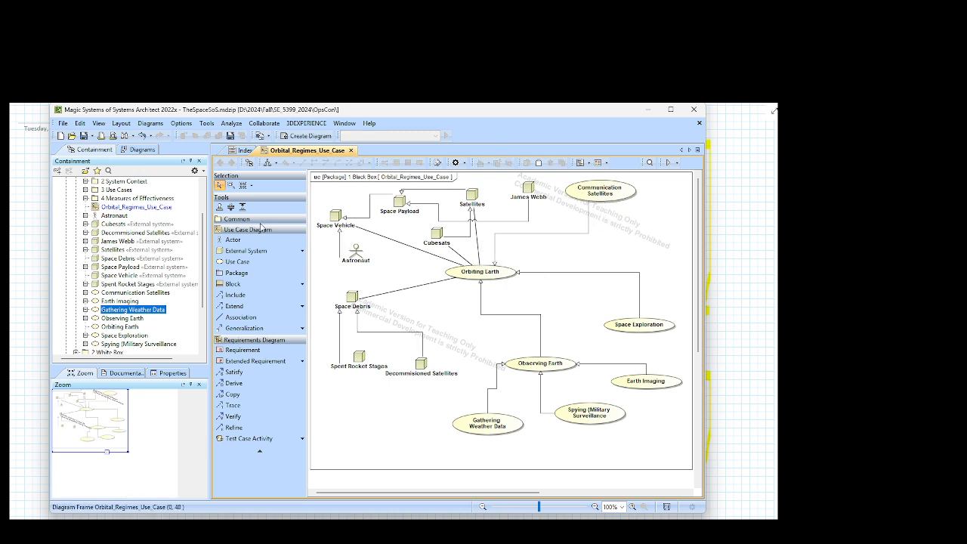
# Step: Add a use case named "Fast Internet" to the lower right of Communication Satellites
pyautogui.click(247, 262)
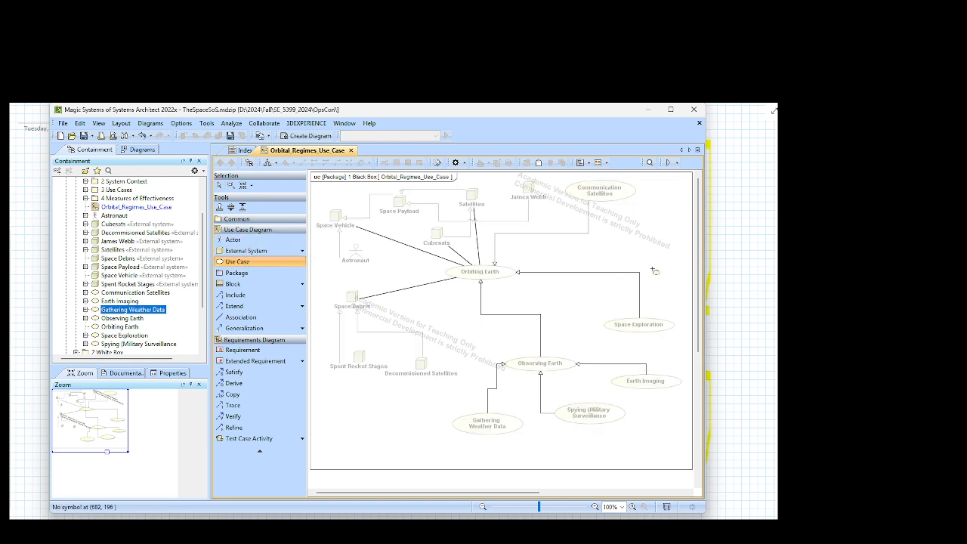
pyautogui.click(647, 261)
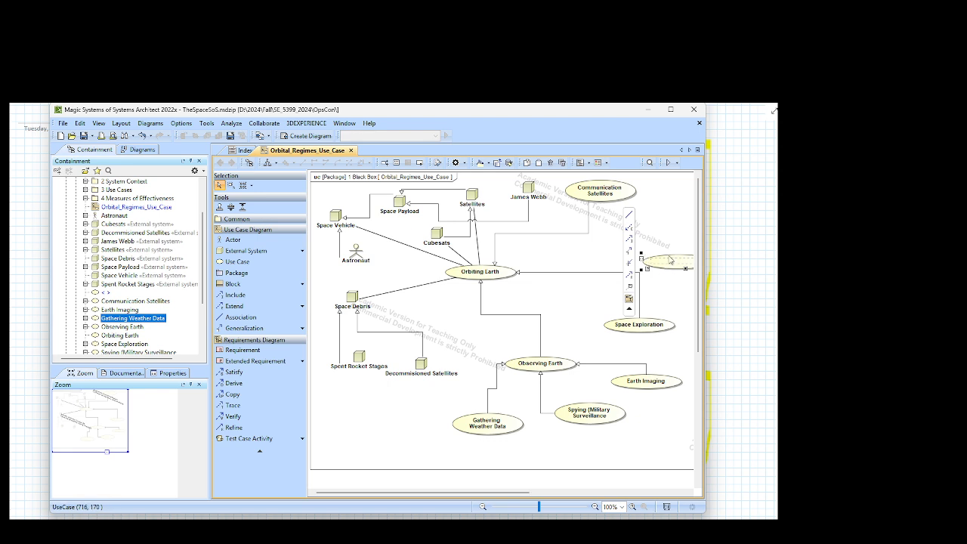
pyautogui.moveTo(673, 264); pyautogui.dragTo(644, 257)
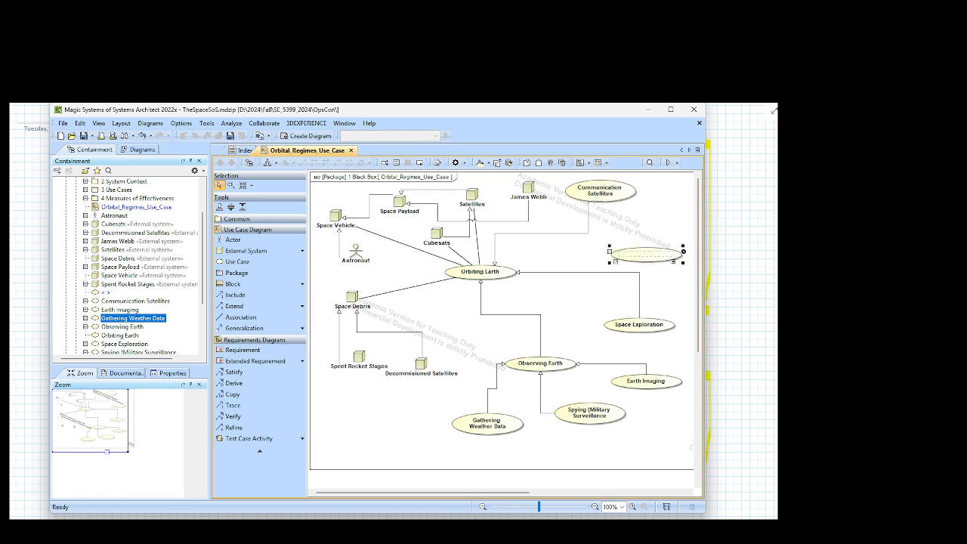
pyautogui.write('fast Internet')
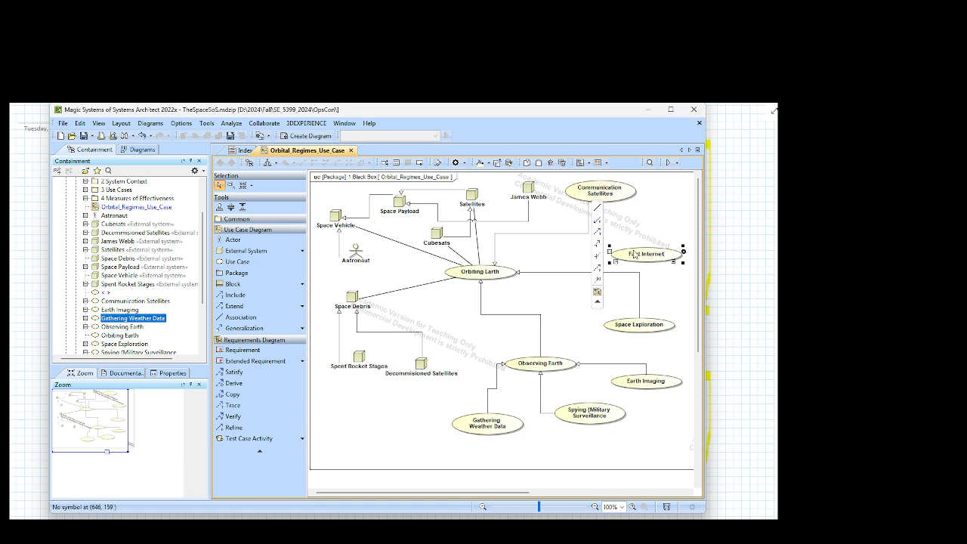
# Step: Draw a generalization from Fast Internet to Communication Satellites and reroute it to the right side of Communication Satellites
pyautogui.click(598, 244)
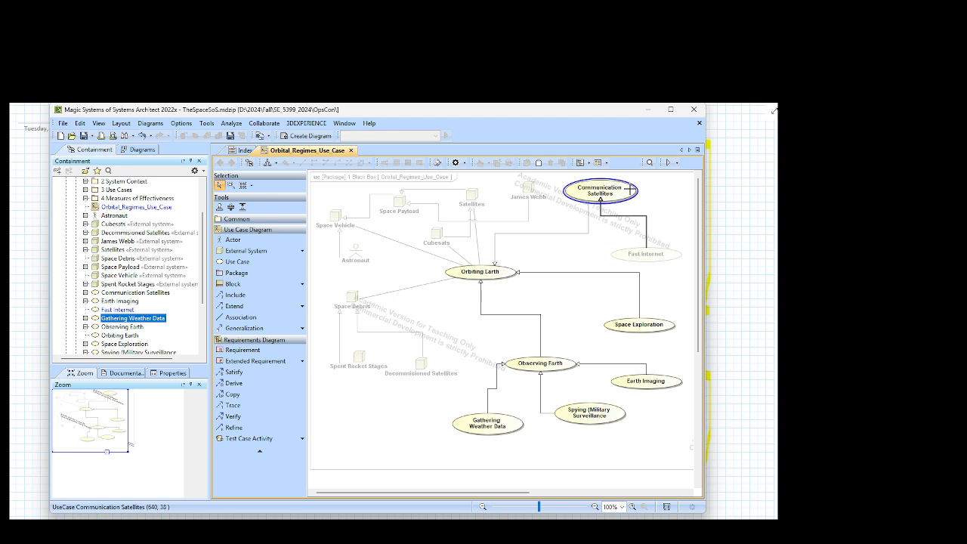
pyautogui.click(600, 197)
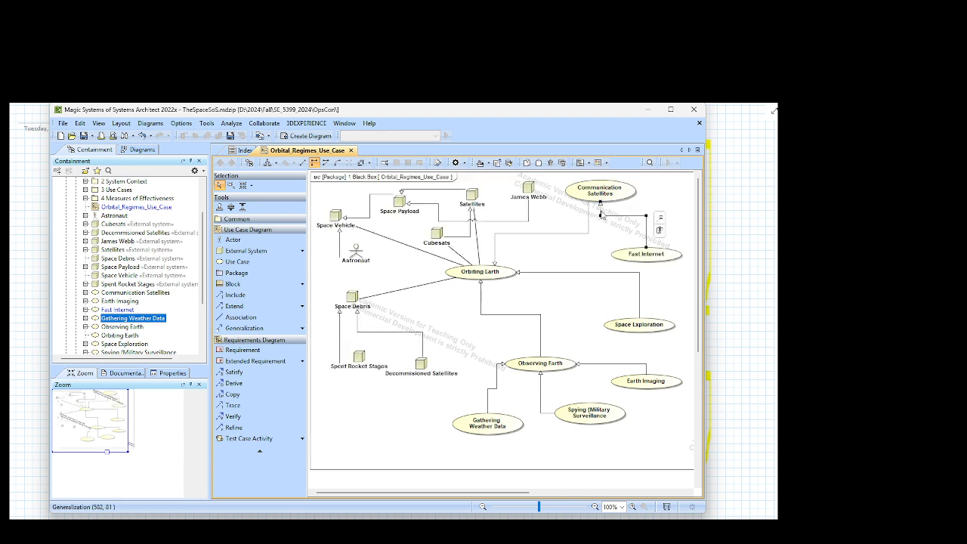
pyautogui.moveTo(601, 216); pyautogui.dragTo(645, 194)
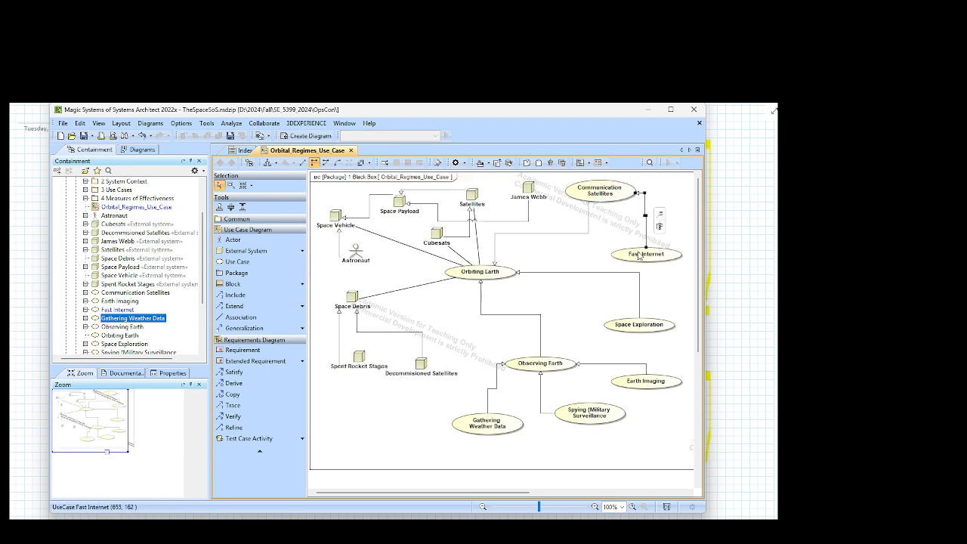
# Step: Nudge Fast Internet down and right, and reroute the Space Exploration generalization to the underside of Orbiting Earth
pyautogui.moveTo(628, 246); pyautogui.dragTo(632, 249)
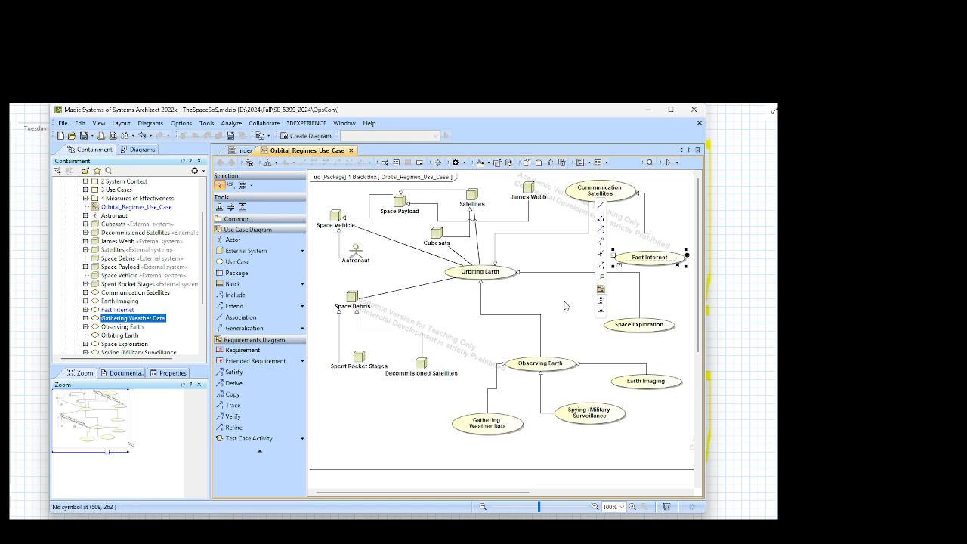
pyautogui.click(563, 272)
pyautogui.moveTo(566, 272); pyautogui.dragTo(621, 293)
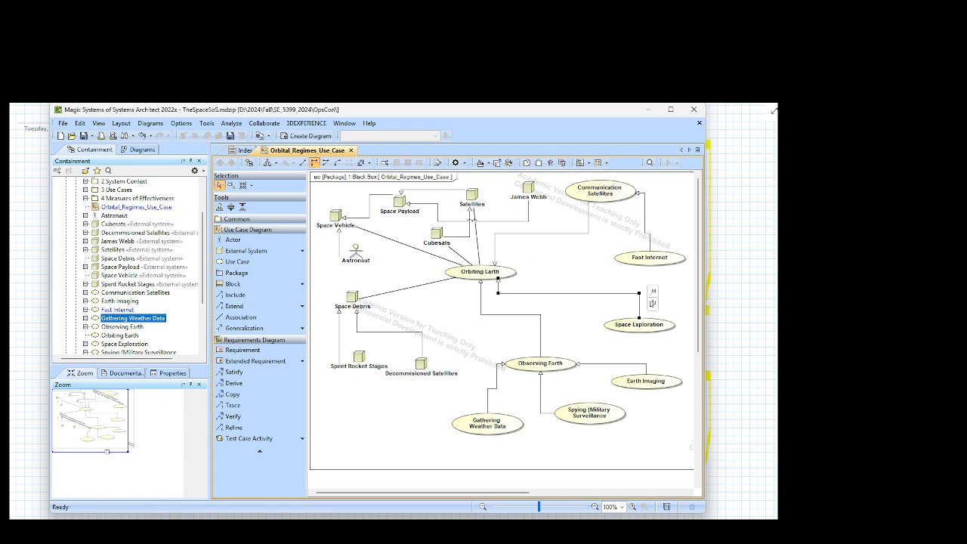
# Step: Add a use case named "Link Ship Communication" between Orbiting Earth and Fast Internet
pyautogui.click(234, 262)
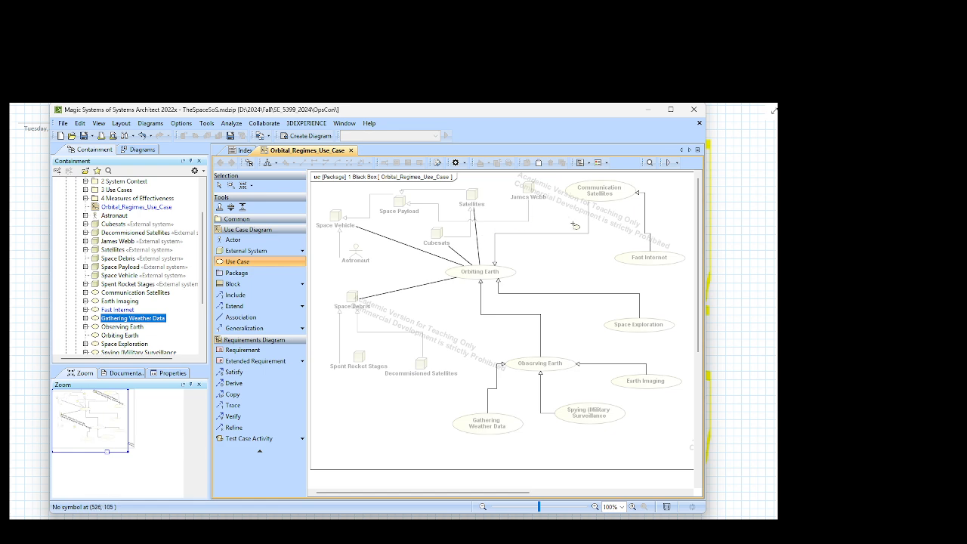
pyautogui.click(567, 269)
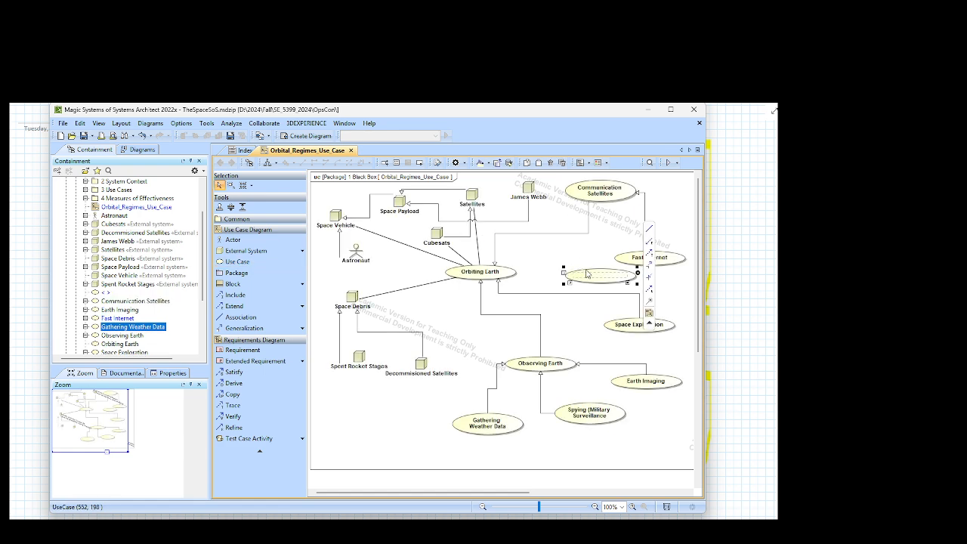
pyautogui.moveTo(587, 275); pyautogui.dragTo(569, 271)
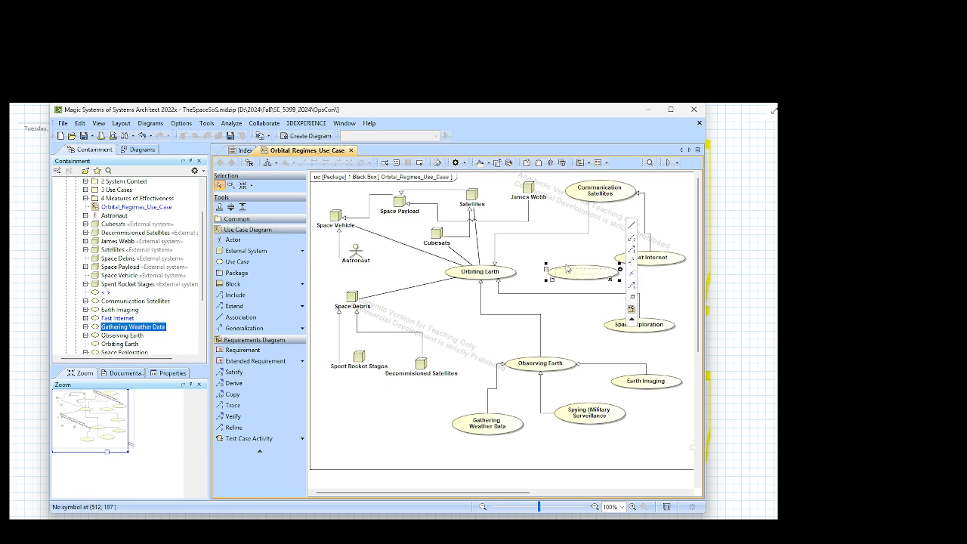
pyautogui.write('Sh')
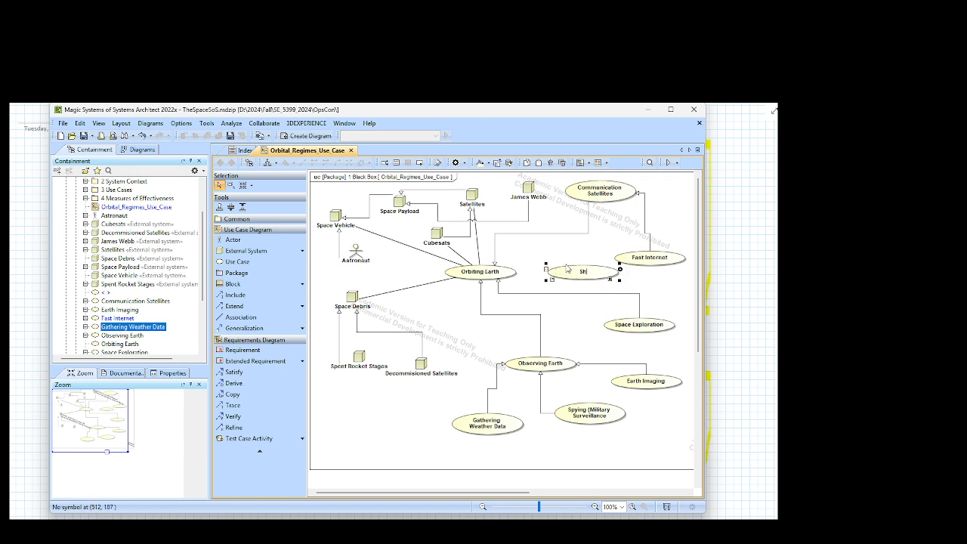
pyautogui.press('BackSpace')
pyautogui.press('BackSpace')
pyautogui.write('Com')
pyautogui.write('ip')
pyautogui.write(' Communi')
pyautogui.write('cati')
pyautogui.write('on')
pyautogui.press('Return')
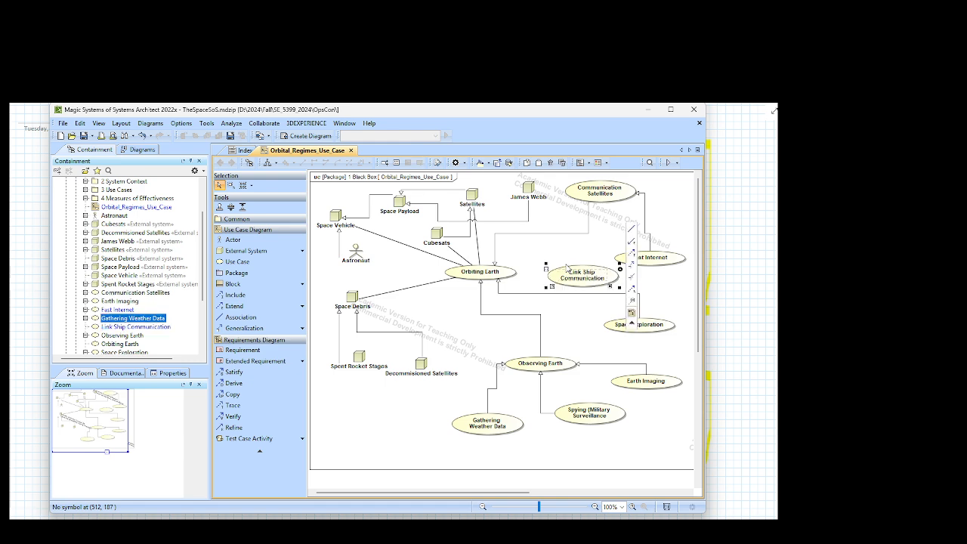
# Step: Draw a generalization from Link Ship Communication to Communication Satellites
pyautogui.click(632, 266)
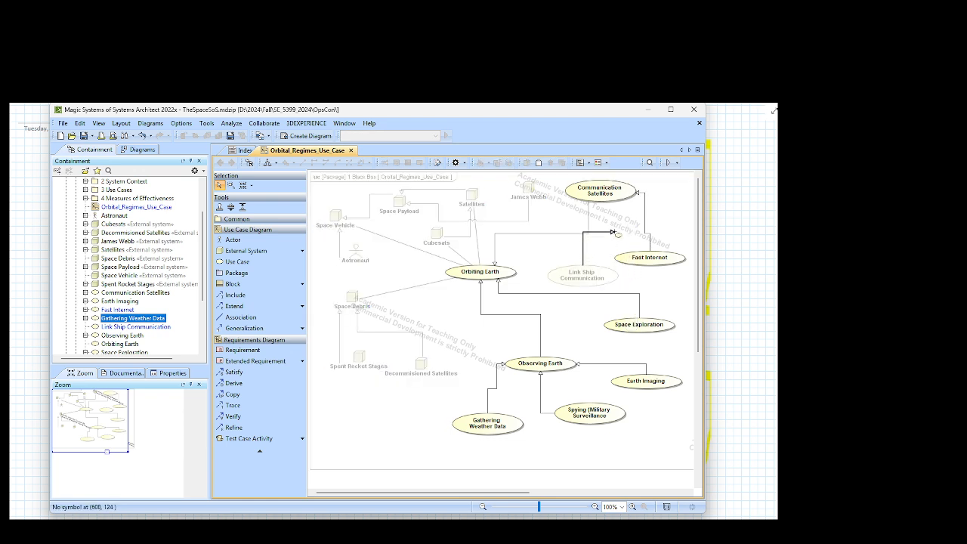
pyautogui.click(627, 187)
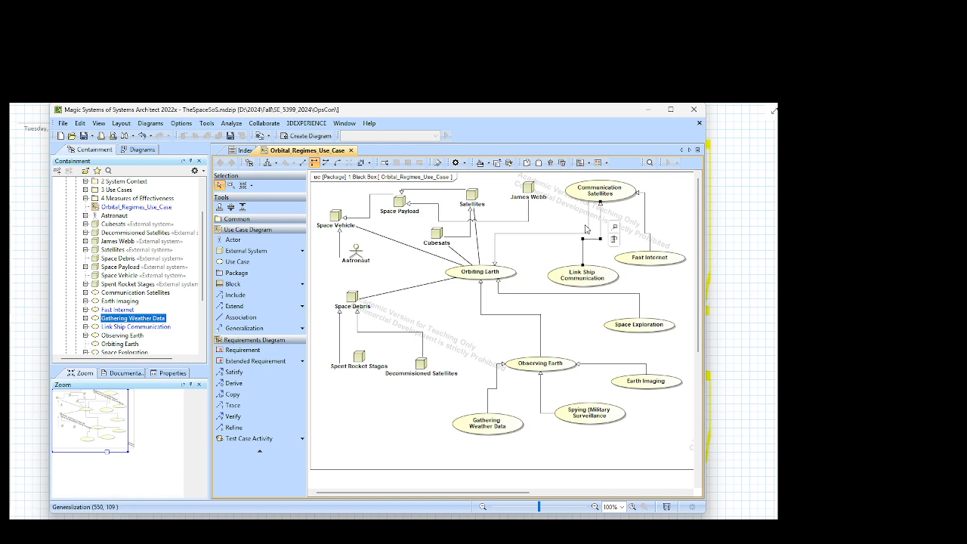
# Step: Add a use case named "Satellite TV" below Fast Internet, moving Fast Internet up beside Communication Satellites to make room
pyautogui.click(244, 262)
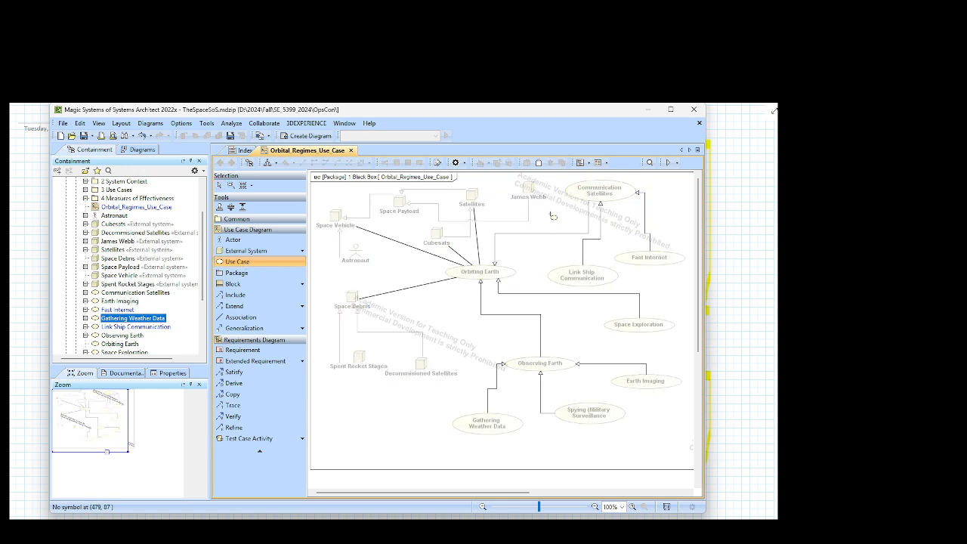
pyautogui.click(663, 282)
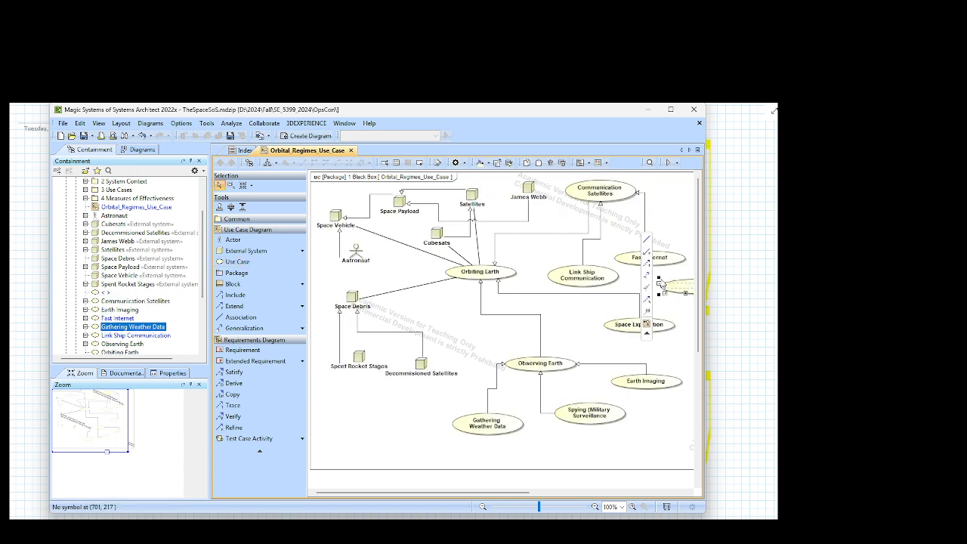
pyautogui.moveTo(667, 261); pyautogui.dragTo(671, 219)
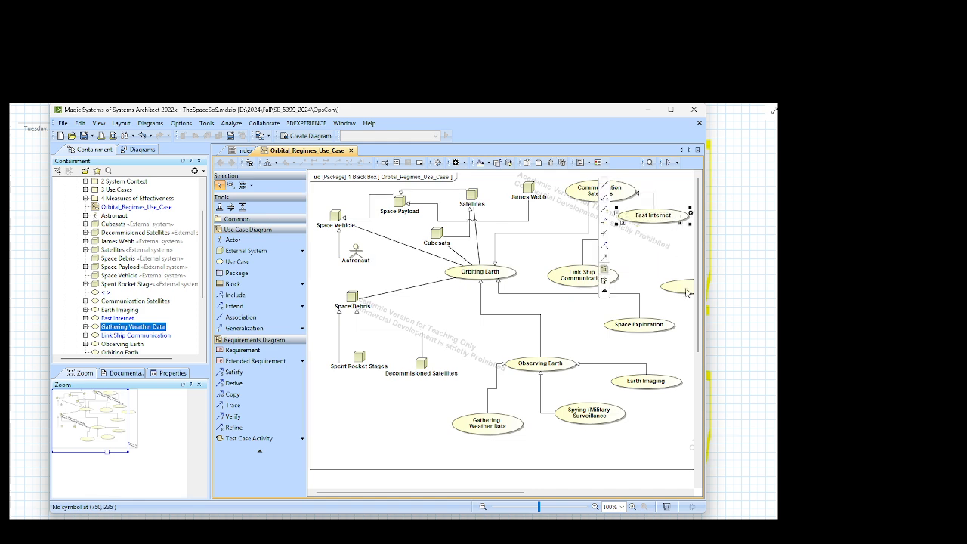
pyautogui.moveTo(686, 290); pyautogui.dragTo(645, 257)
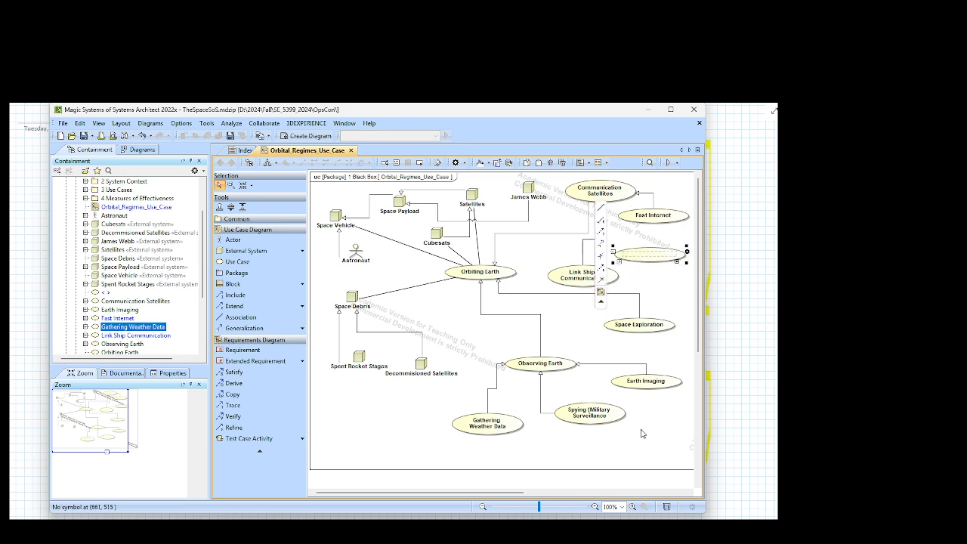
pyautogui.write('Sate')
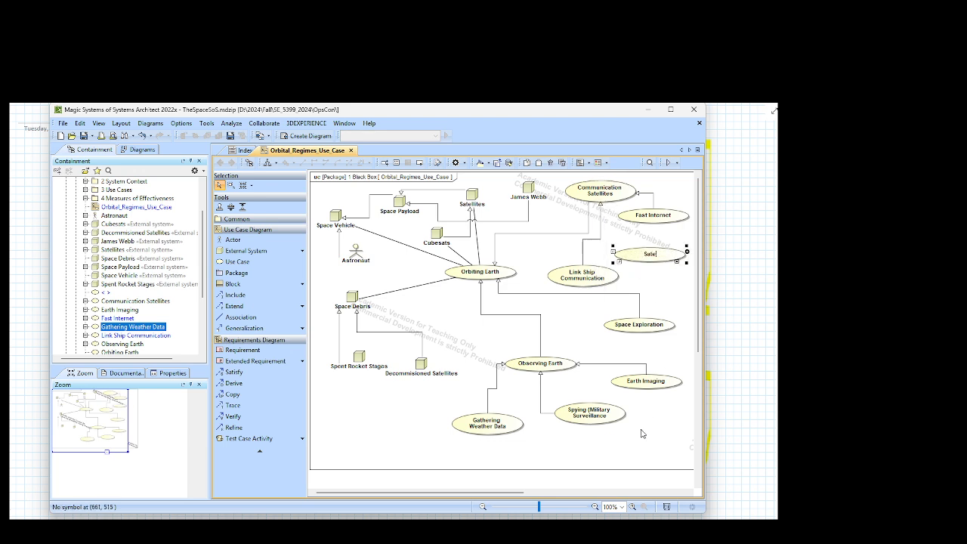
pyautogui.write('llite TV')
# Step: Draw a generalization from Satellite TV to Communication Satellites
pyautogui.moveTo(626, 240)
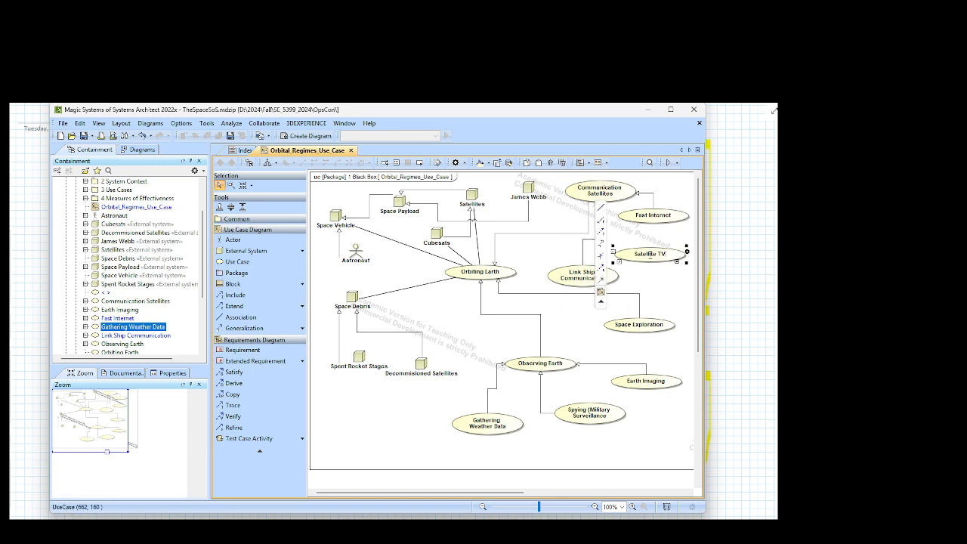
pyautogui.click(602, 245)
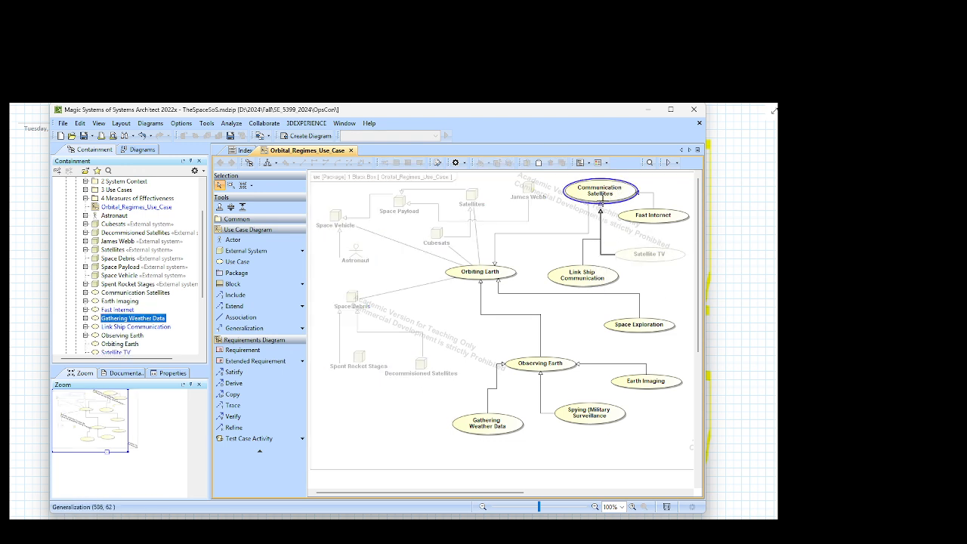
pyautogui.click(577, 195)
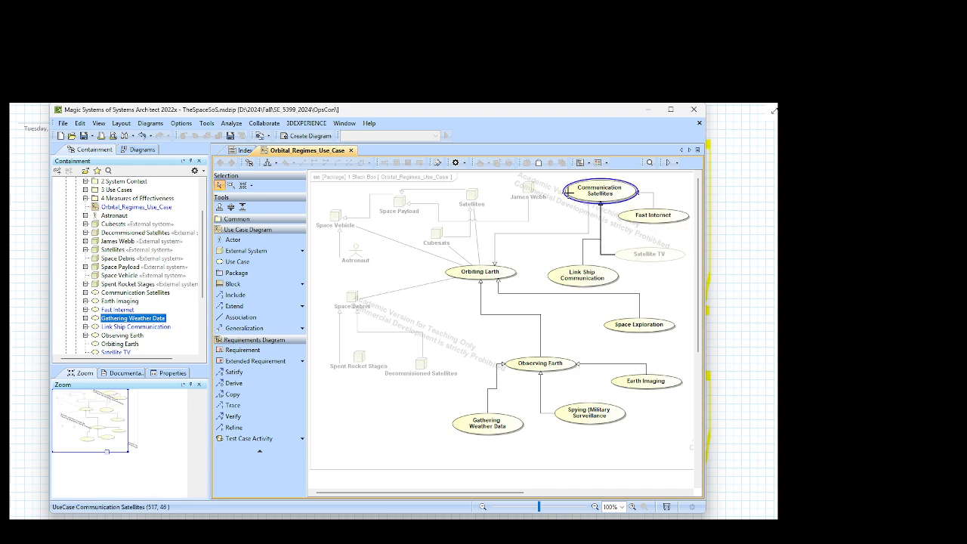
pyautogui.click(599, 194)
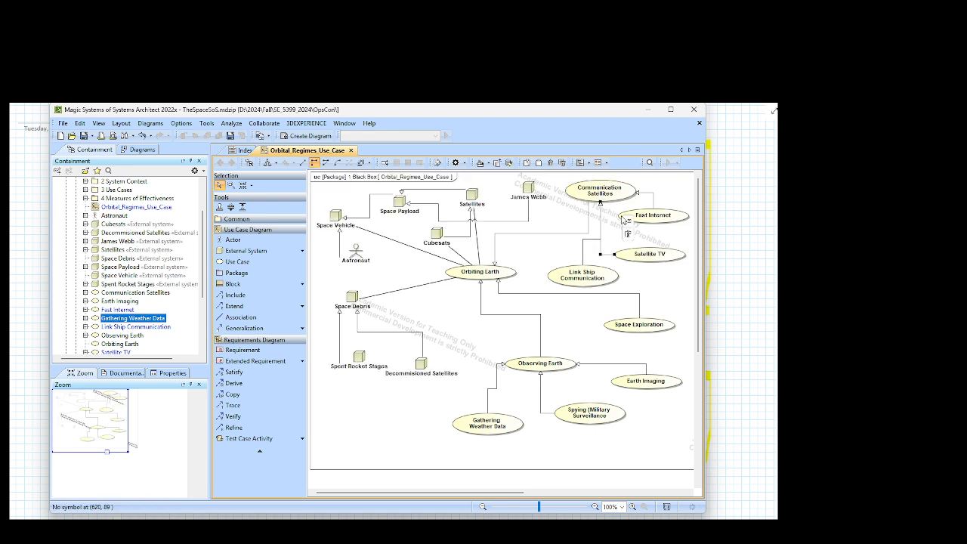
pyautogui.click(640, 237)
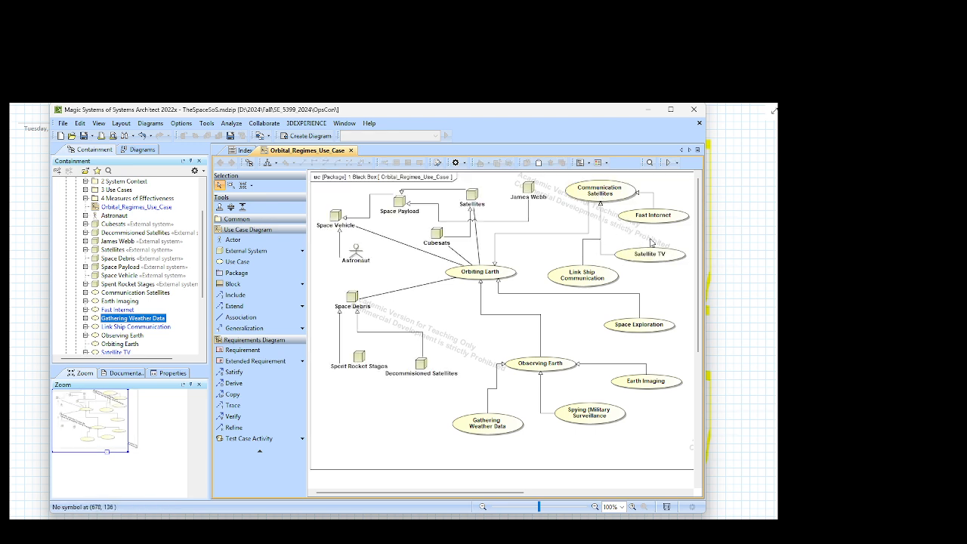
# Step: Lower the generalization line between Communication Satellites and Orbiting Earth, and raise the one from James Webb to Space Payload
pyautogui.click(551, 237)
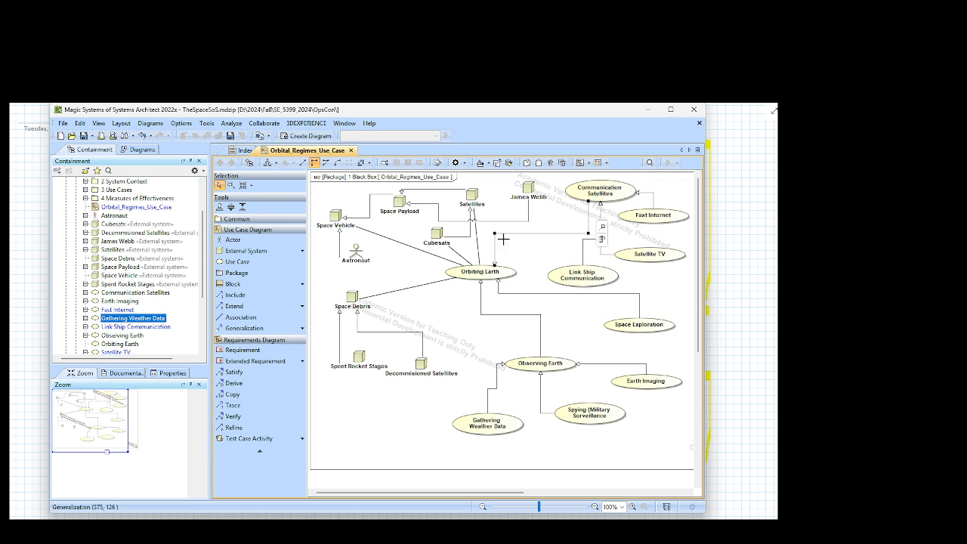
pyautogui.moveTo(504, 239); pyautogui.dragTo(496, 253)
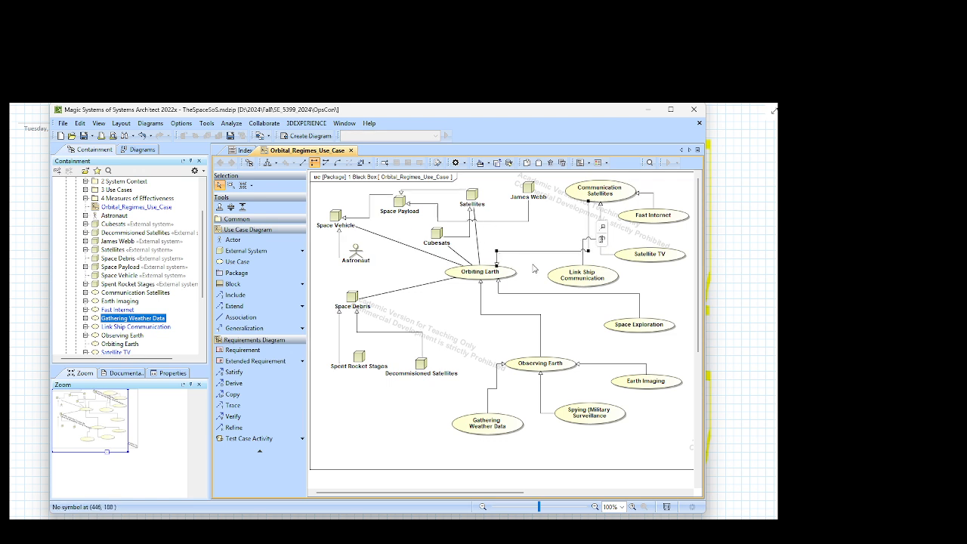
pyautogui.click(523, 224)
pyautogui.moveTo(527, 225); pyautogui.dragTo(526, 216)
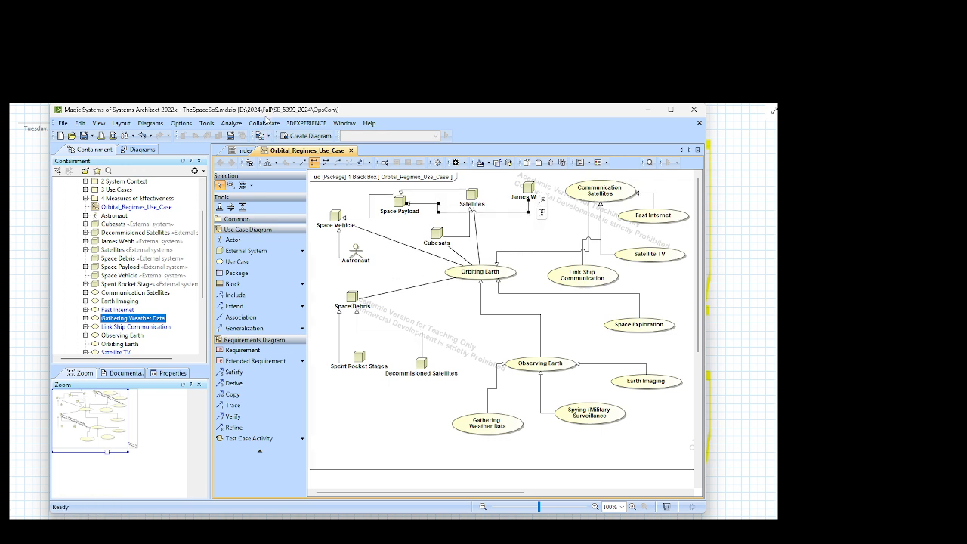
# Step: Add a use case named "Satellite Phone" below James Webb, between Cubesats and Communication Satellites
pyautogui.click(235, 261)
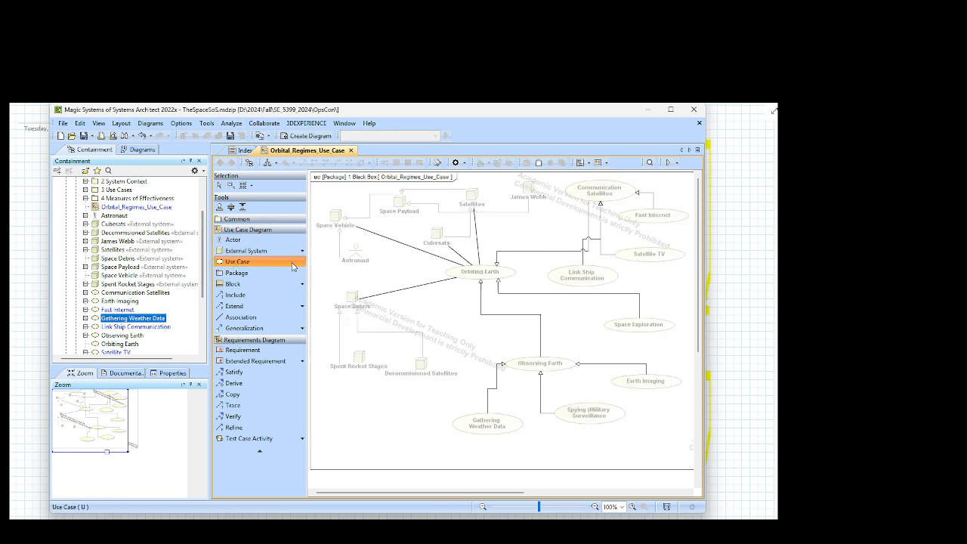
pyautogui.click(518, 226)
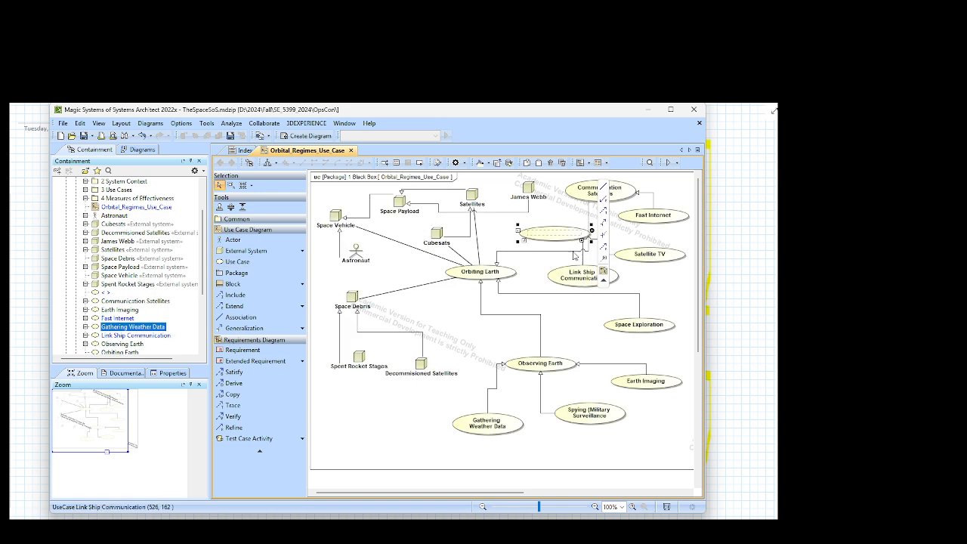
pyautogui.moveTo(548, 230); pyautogui.dragTo(521, 231)
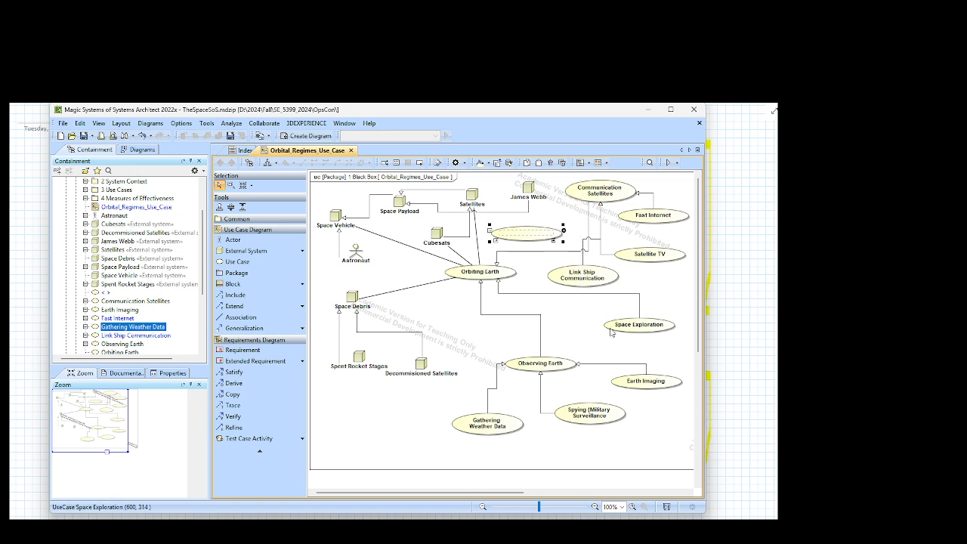
pyautogui.write('Satellite Phone')
pyautogui.press('Return')
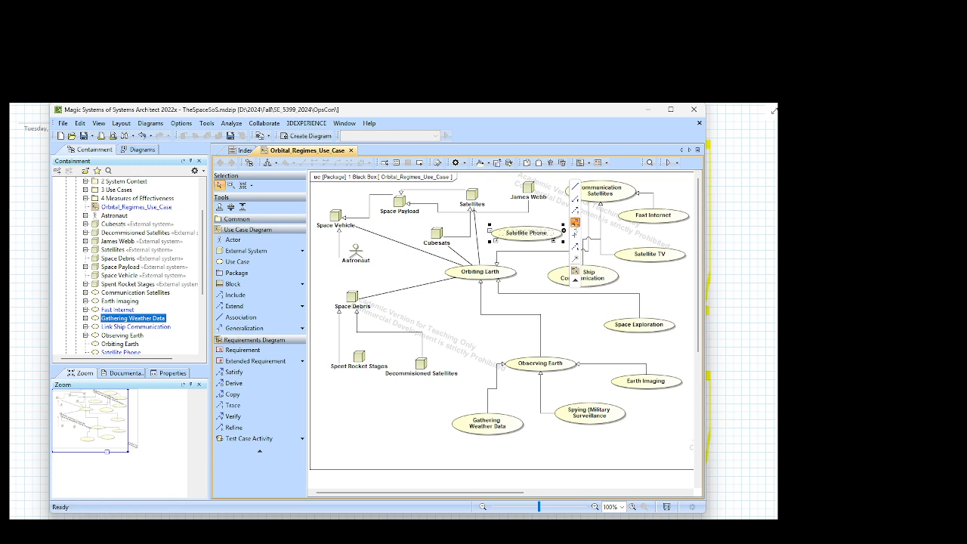
# Step: Draw a generalization from Satellite Phone to Communication Satellites, routed from the upper edge of Satellite Phone, and save the project
pyautogui.click(576, 223)
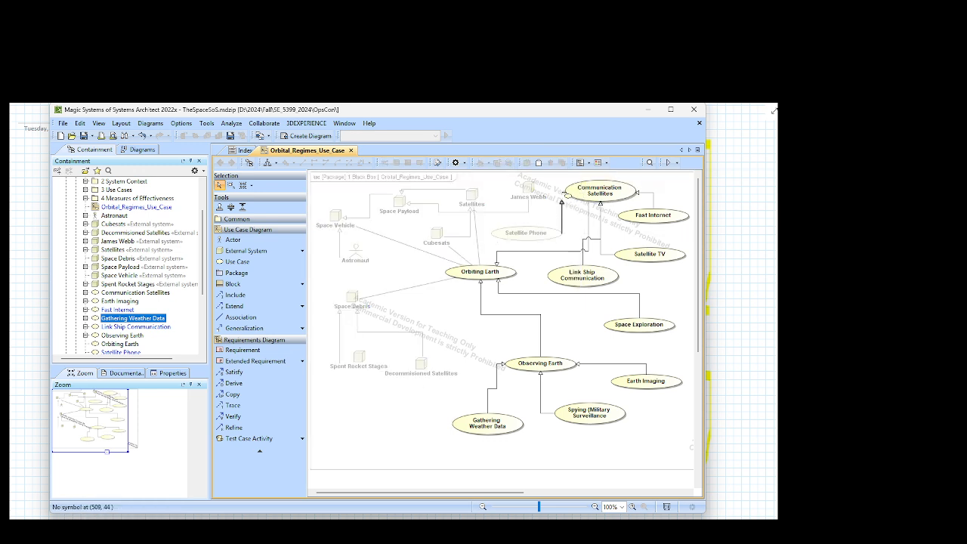
pyautogui.click(572, 191)
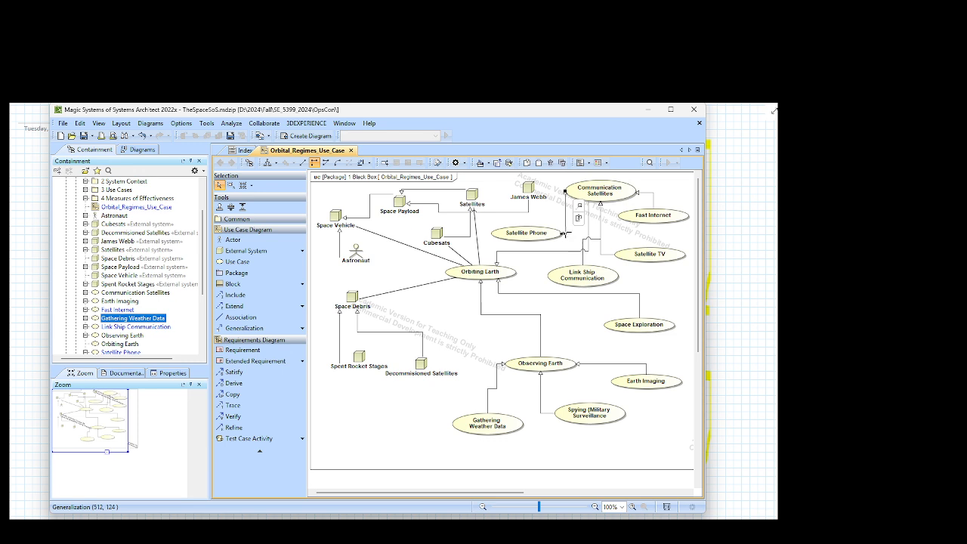
pyautogui.moveTo(564, 234); pyautogui.dragTo(566, 216)
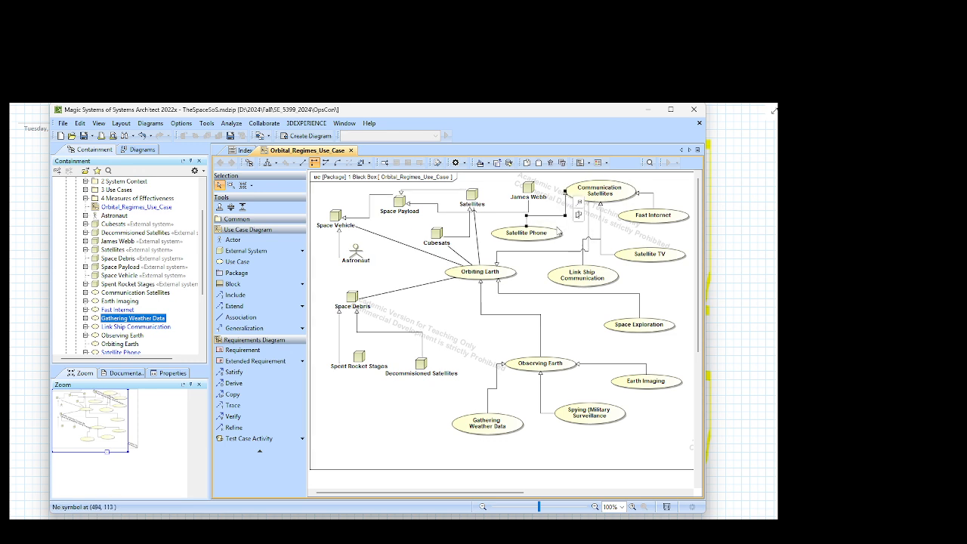
pyautogui.click(559, 233)
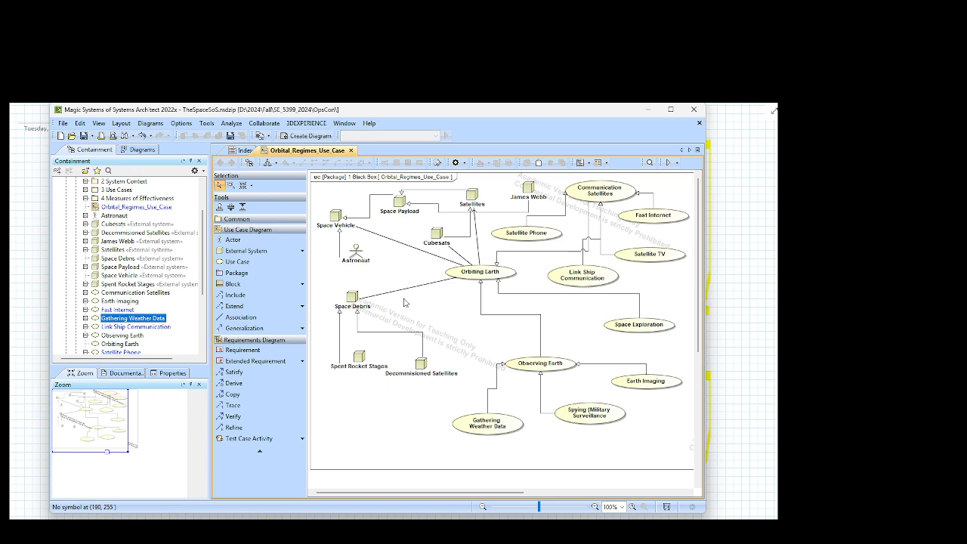
pyautogui.click(235, 138)
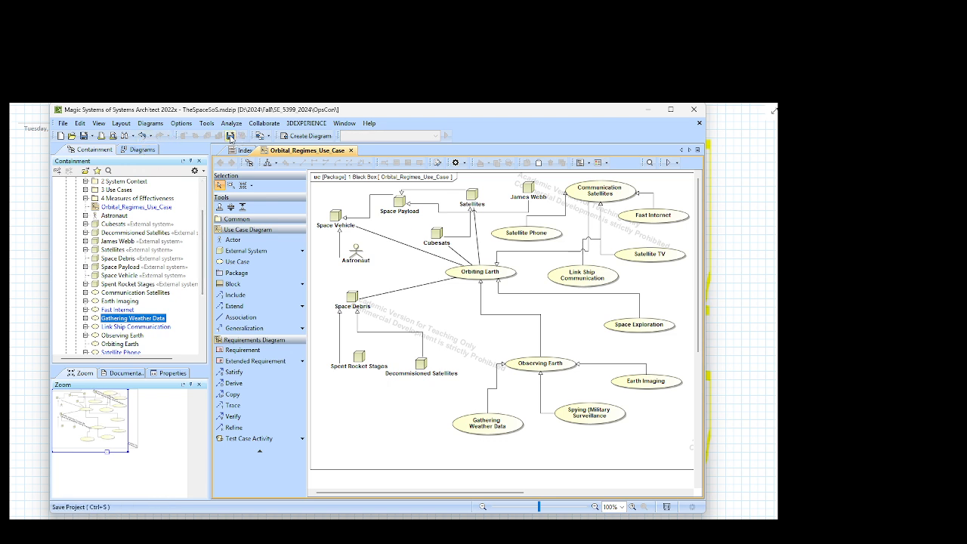